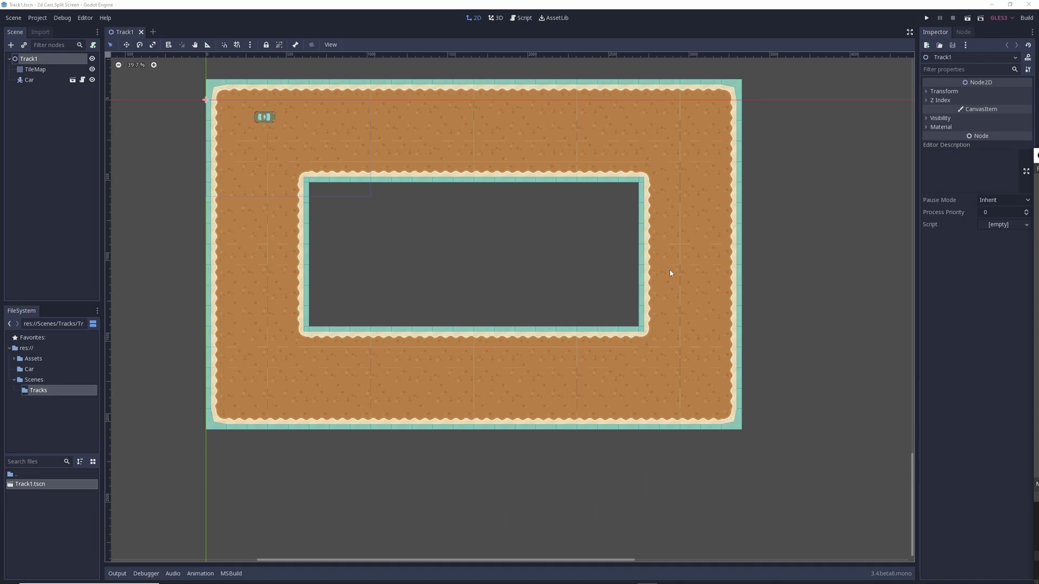
# - Paint a horizontal Dirt Track strip below the oval track on Track1's TileMap, with two short branches going down
pyautogui.click(57, 72)
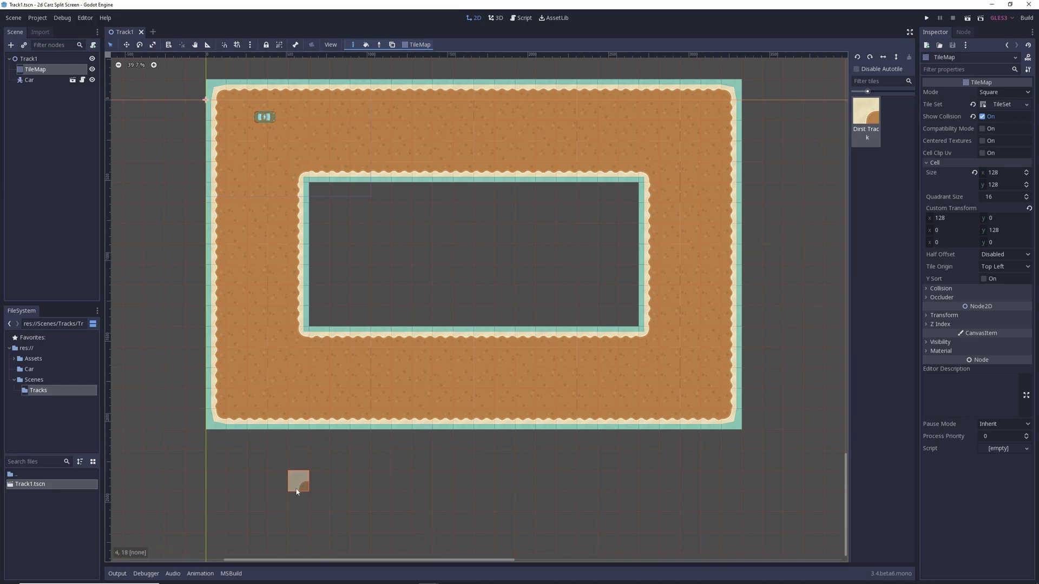
pyautogui.moveTo(297, 482)
pyautogui.mouseDown()
pyautogui.moveTo(676, 483)
pyautogui.moveTo(308, 502)
pyautogui.mouseUp()
pyautogui.click(647, 502)
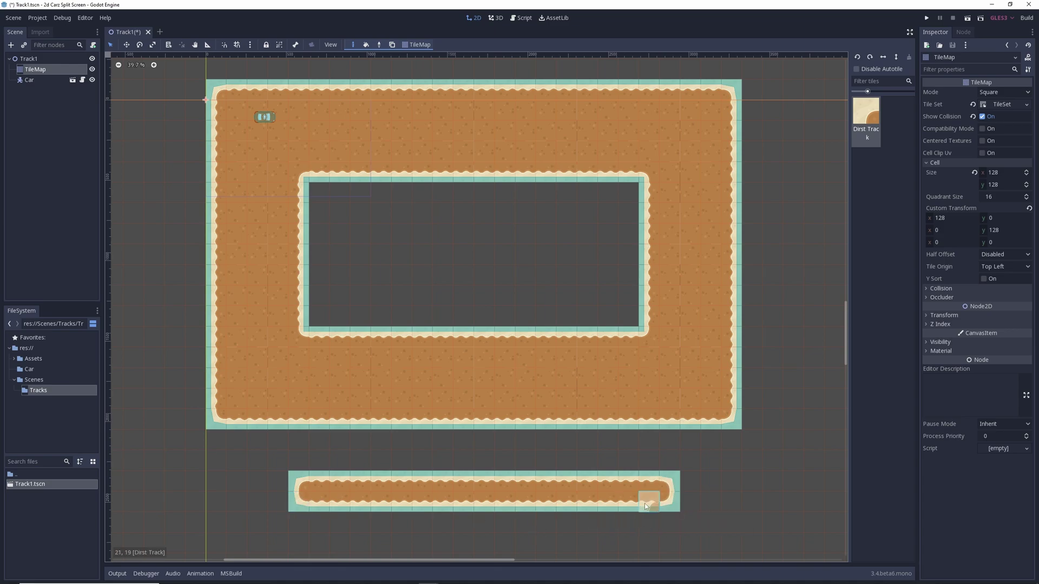
pyautogui.moveTo(595, 504)
pyautogui.mouseDown()
pyautogui.moveTo(590, 543)
pyautogui.moveTo(609, 542)
pyautogui.moveTo(590, 542)
pyautogui.mouseUp()
pyautogui.scroll(-1, 592, 539)
pyautogui.scroll(2, 596, 534)
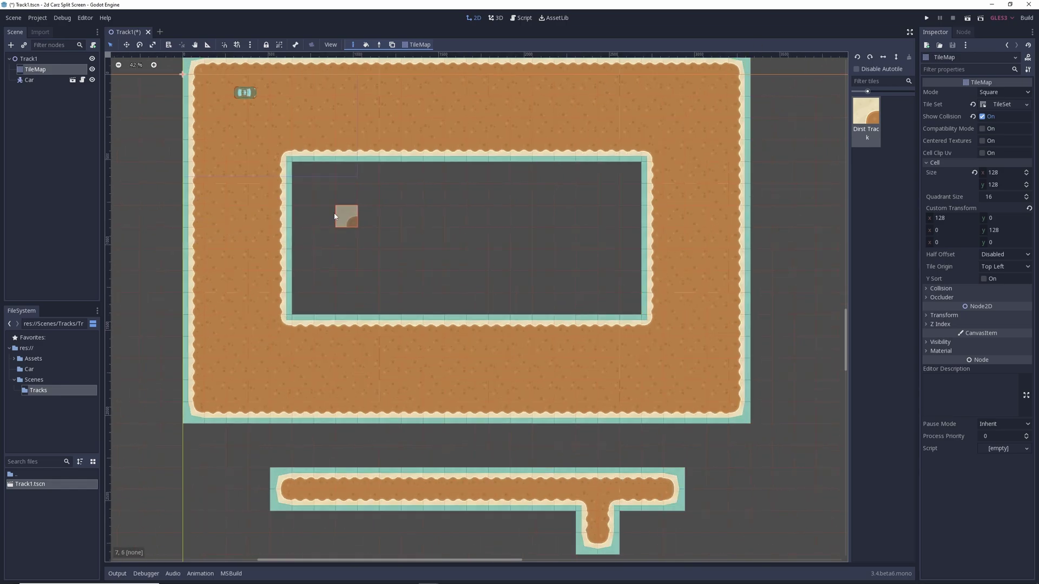
pyautogui.moveTo(442, 513)
pyautogui.mouseDown()
pyautogui.moveTo(436, 528)
pyautogui.moveTo(452, 544)
pyautogui.mouseUp()
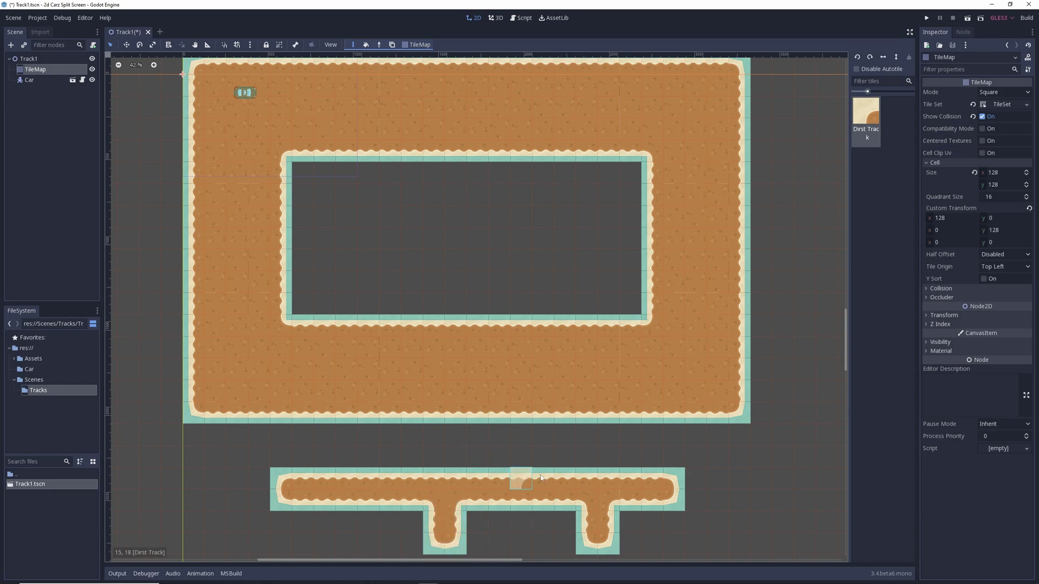
# - Close the Track1 scene without saving and start a new 2D scene with a TileMap child node
pyautogui.click(148, 32)
pyautogui.click(580, 304)
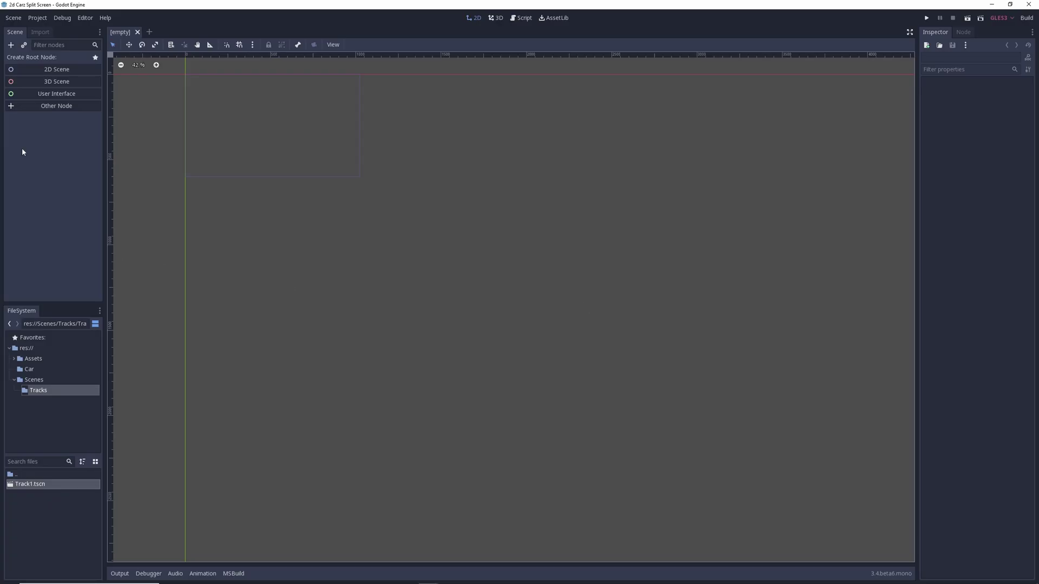
pyautogui.click(70, 71)
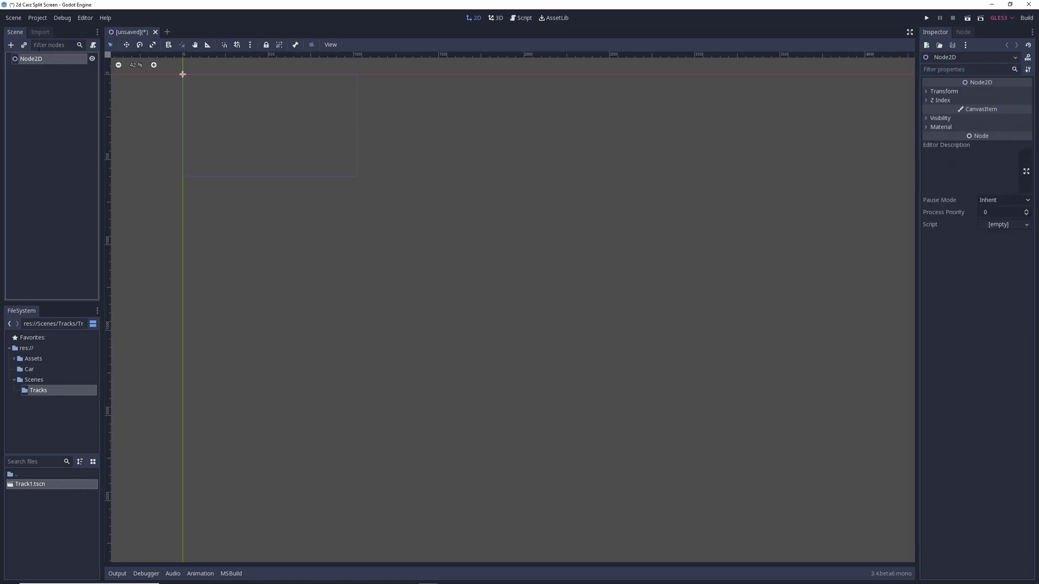
pyautogui.click(10, 45)
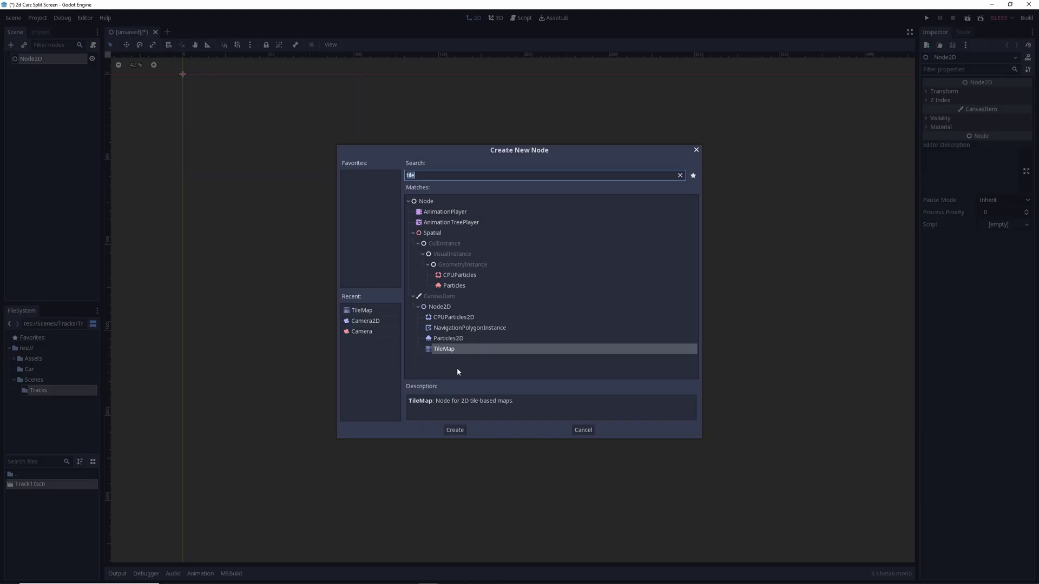
pyautogui.doubleClick(452, 349)
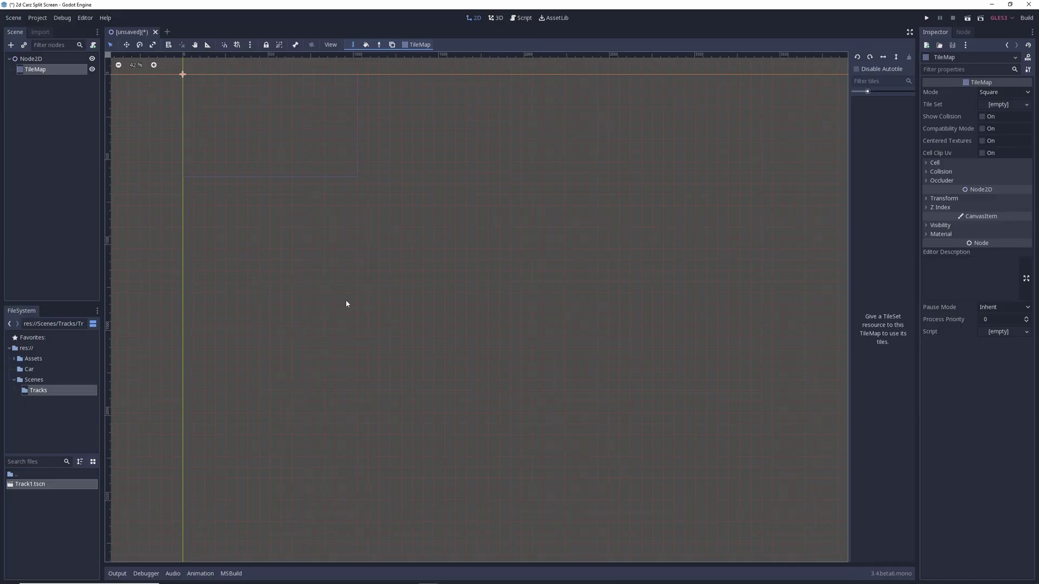
# - Rename the root Node2D as Track2
pyautogui.click(36, 59)
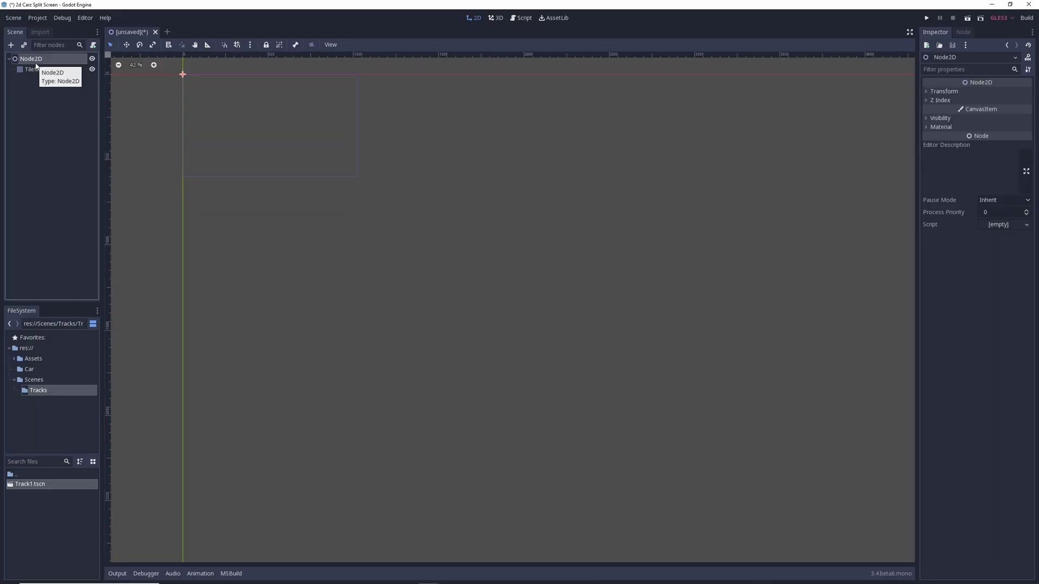
pyautogui.press('F2')
pyautogui.write('T')
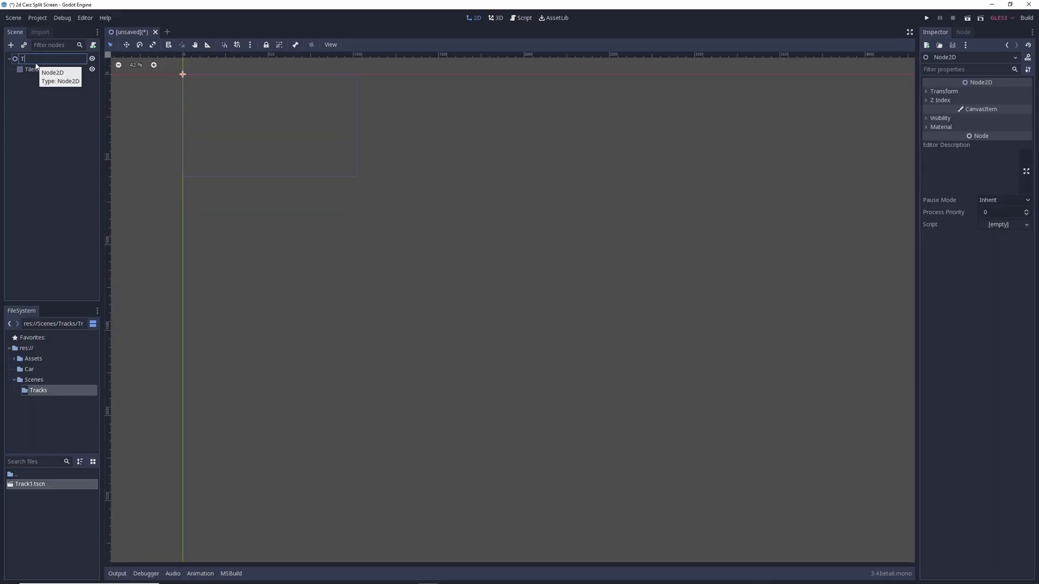
pyautogui.write('rack2')
pyautogui.press('Return')
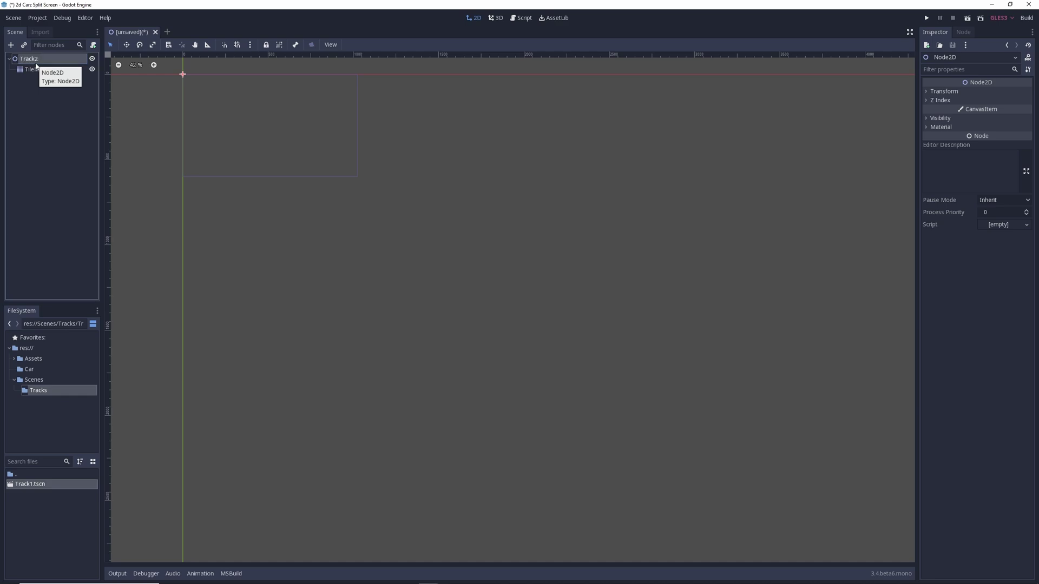
# - Save the scene as Track2.tscn in the Scenes/Tracks folder
pyautogui.click(46, 69)
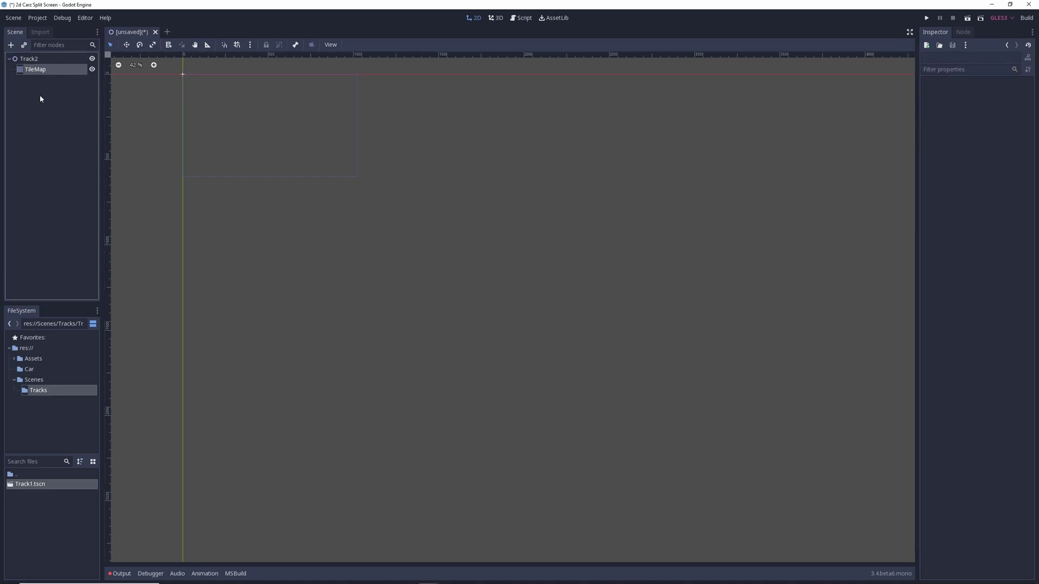
pyautogui.hotkey('ctrl', 's')
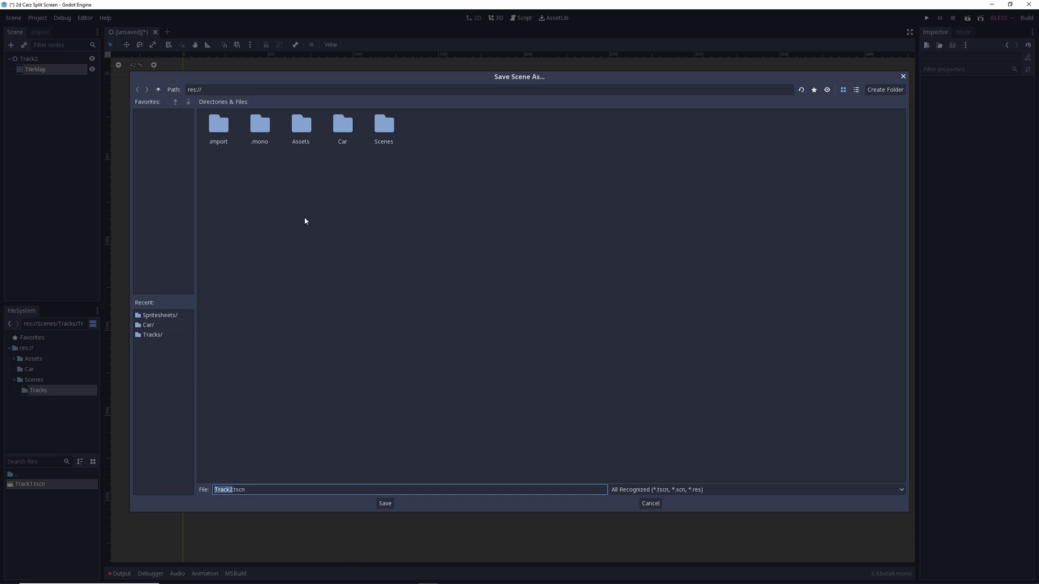
pyautogui.click(378, 125)
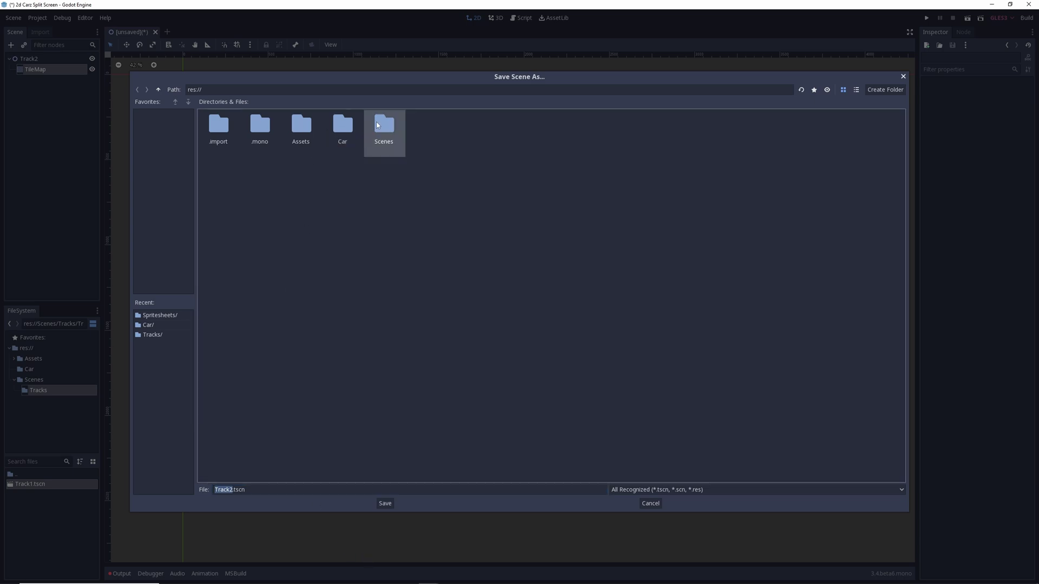
pyautogui.doubleClick(377, 125)
pyautogui.doubleClick(219, 129)
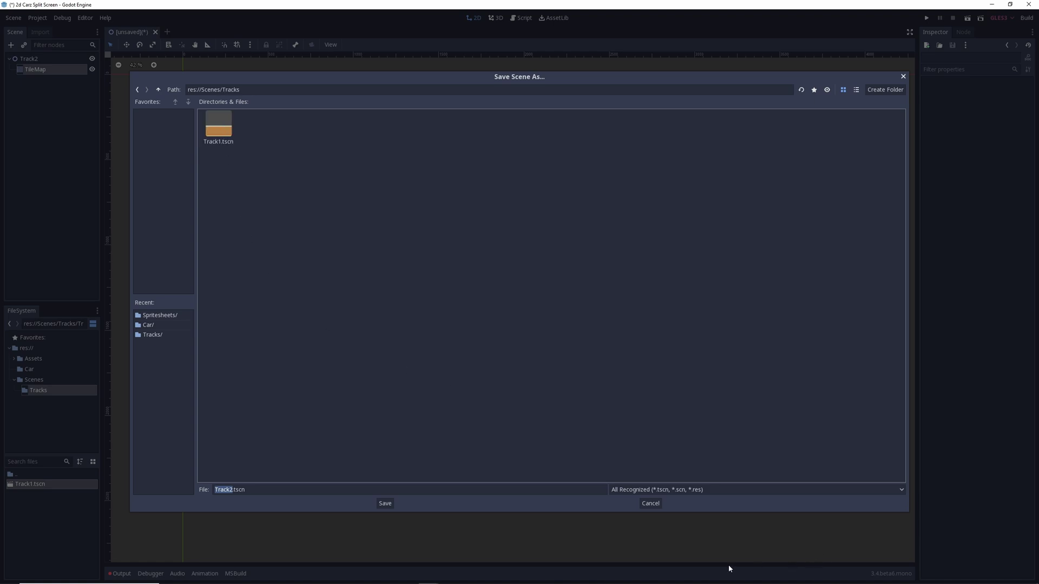
pyautogui.click(385, 504)
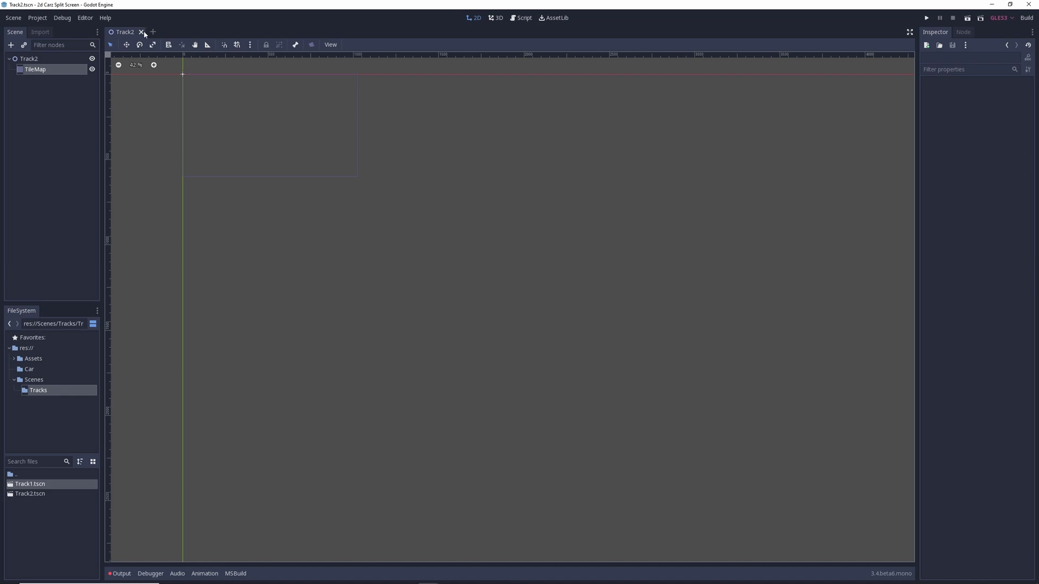
# - Close and reopen the Track2 scene, and select its TileMap node
pyautogui.click(142, 32)
pyautogui.doubleClick(53, 492)
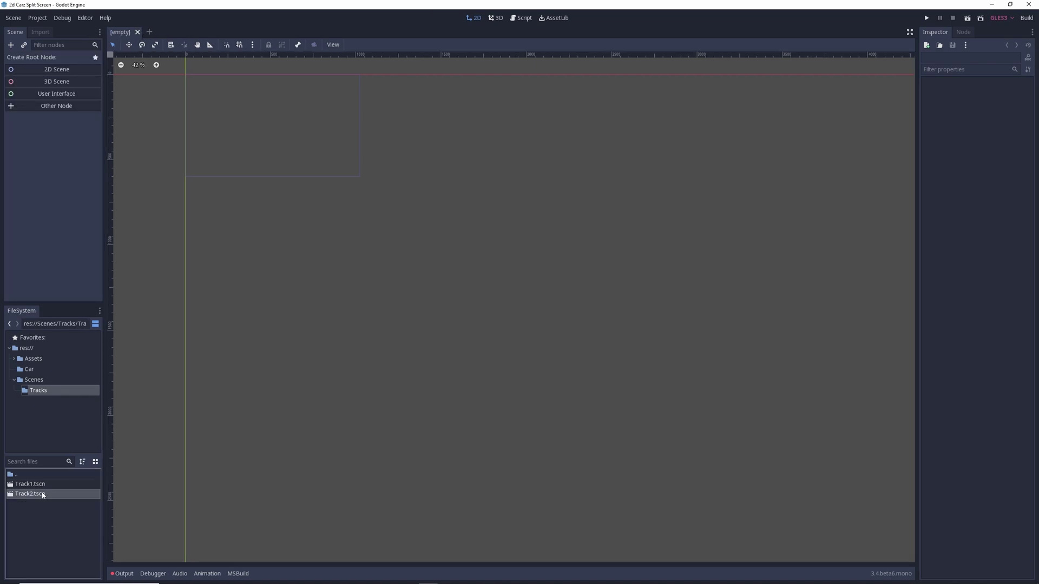
pyautogui.click(55, 69)
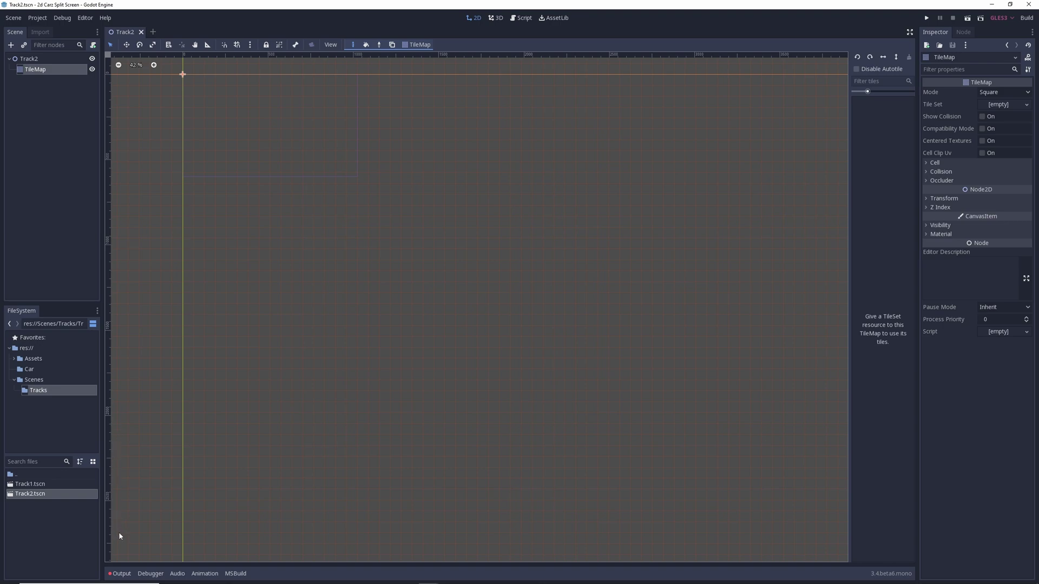
# - Assign a new TileSet to the TileMap and open it in the expanded TileSet editor
pyautogui.click(1002, 105)
pyautogui.click(1007, 117)
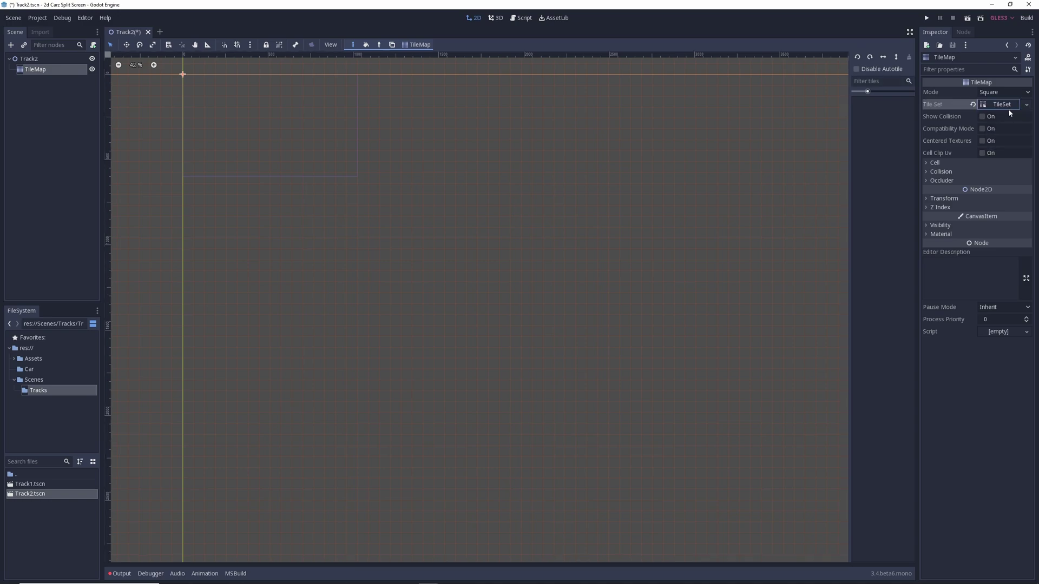
pyautogui.click(1007, 106)
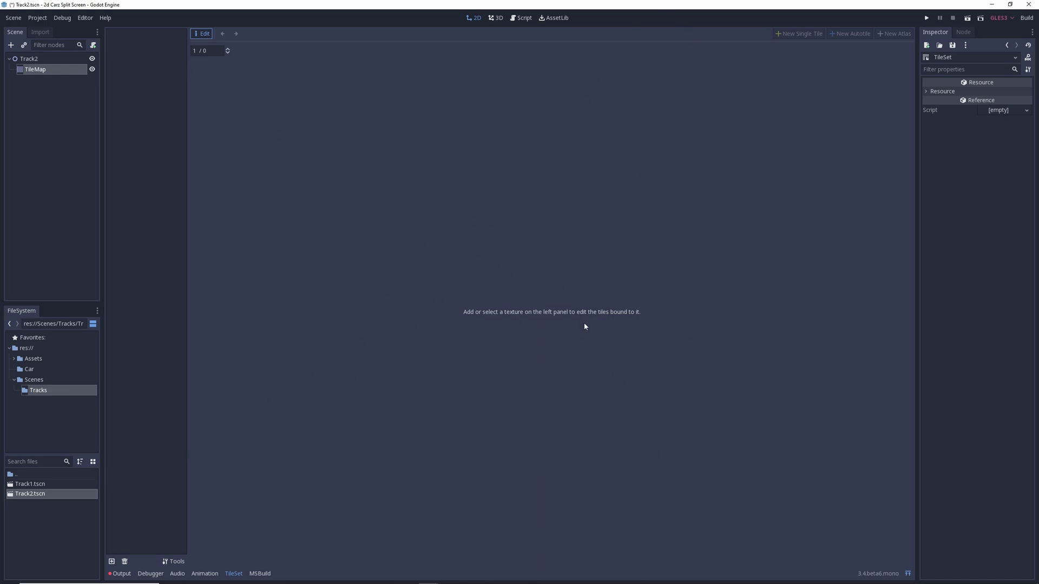
pyautogui.hotkey('shift', 'F12')
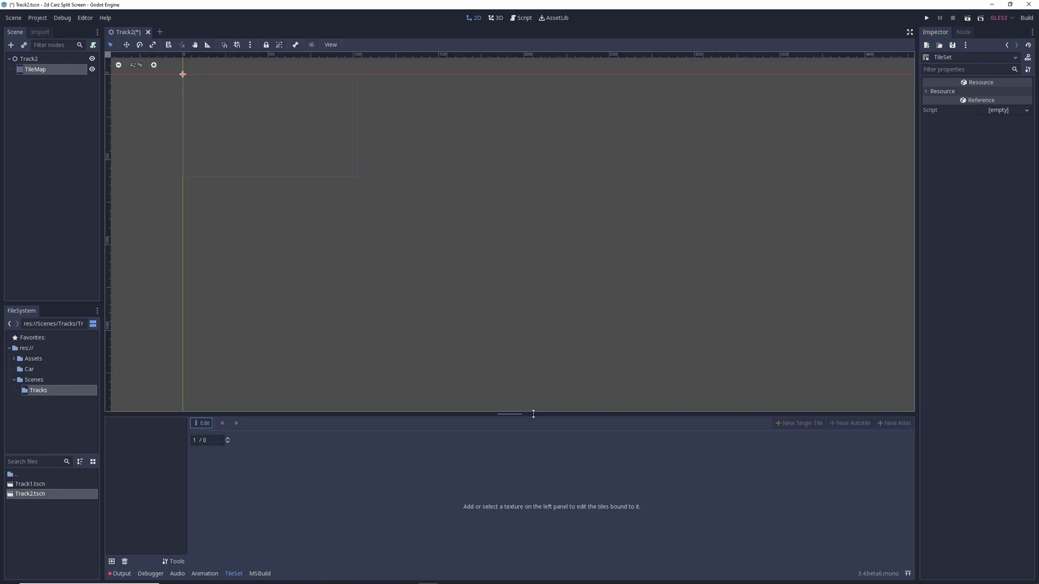
pyautogui.moveTo(531, 414)
pyautogui.mouseDown()
pyautogui.moveTo(556, 250)
pyautogui.moveTo(553, 365)
pyautogui.moveTo(541, 403)
pyautogui.mouseUp()
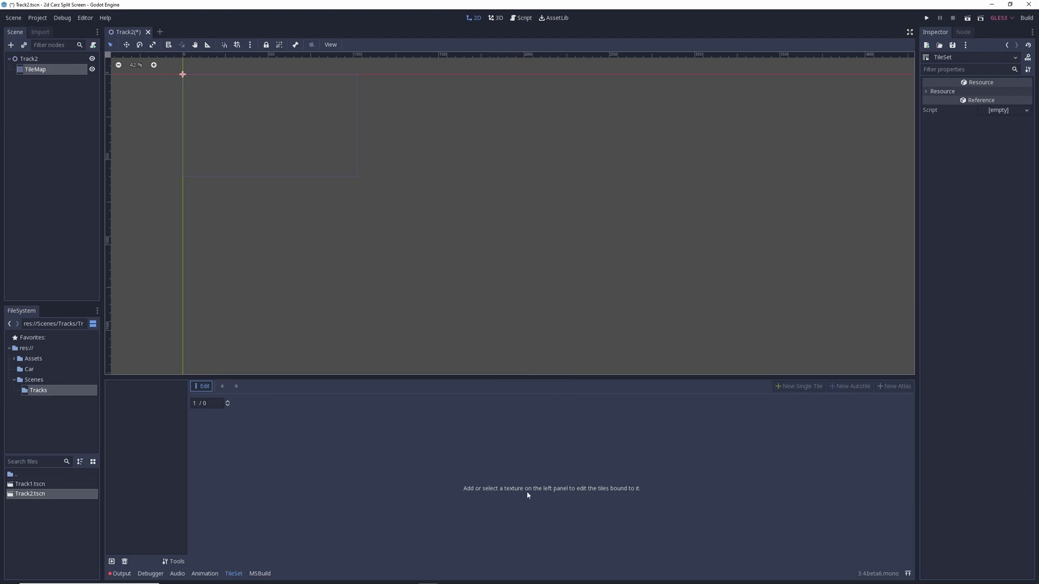
pyautogui.hotkey('shift', 'F12')
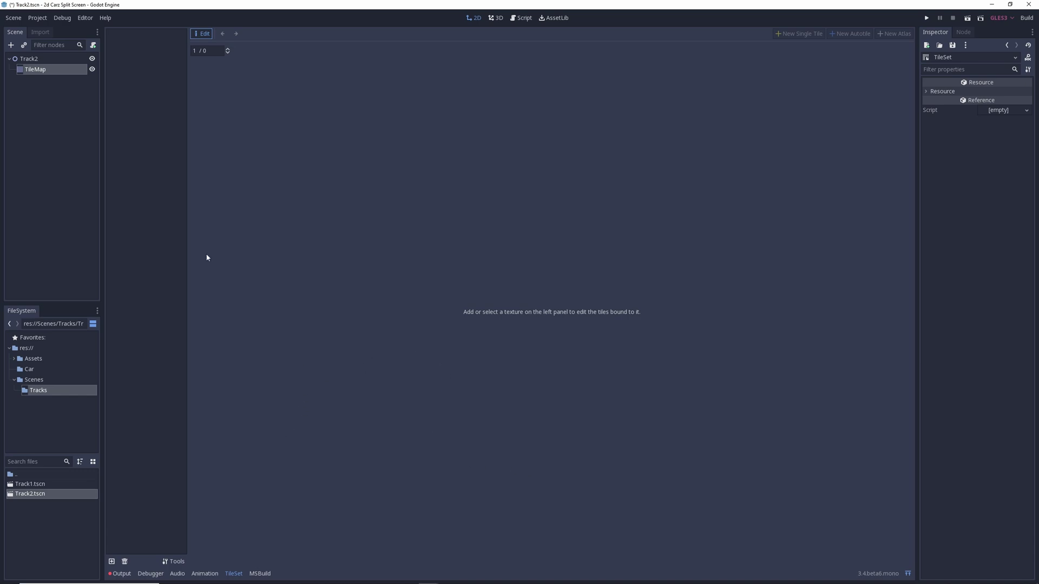
# - Add spritesheet_tiles.png from the racing pack's Spritesheets folder as the TileSet's texture
pyautogui.click(112, 561)
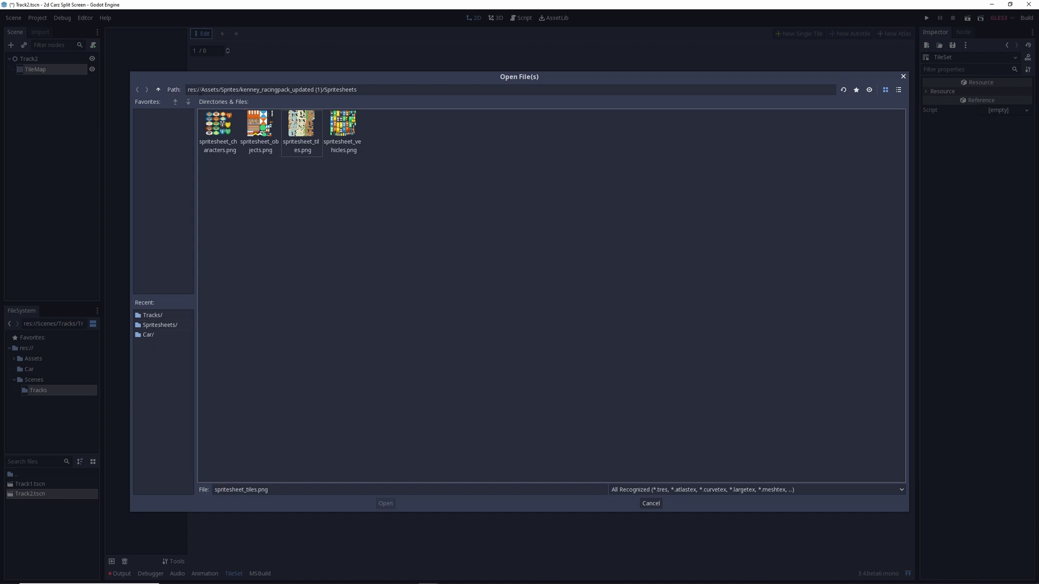
pyautogui.click(190, 90)
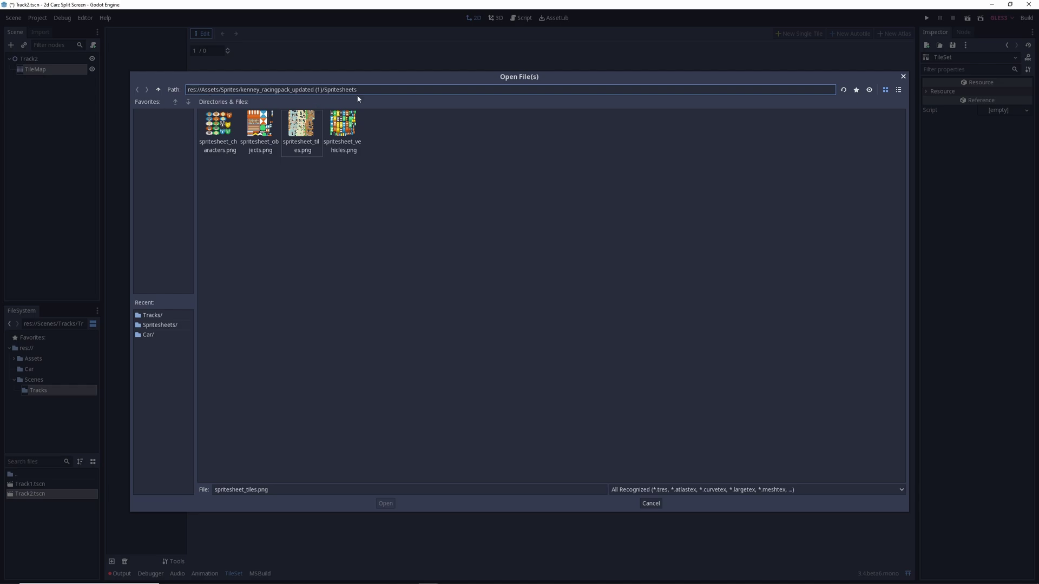
pyautogui.doubleClick(298, 130)
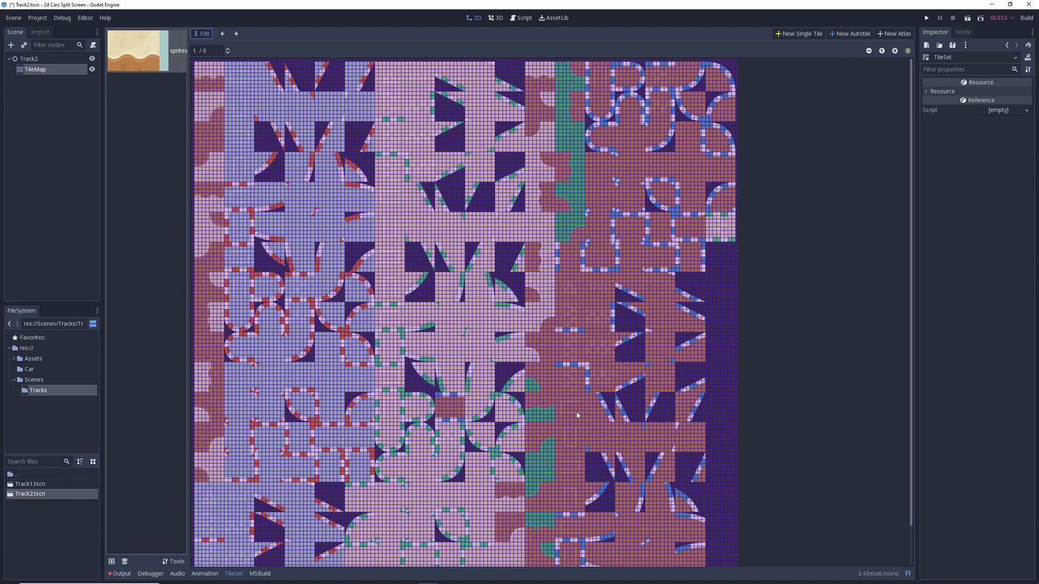
# - Create a new autotile on the spritesheet with grid snapping enabled, and redraw its region in the upper part of the sheet
pyautogui.click(851, 33)
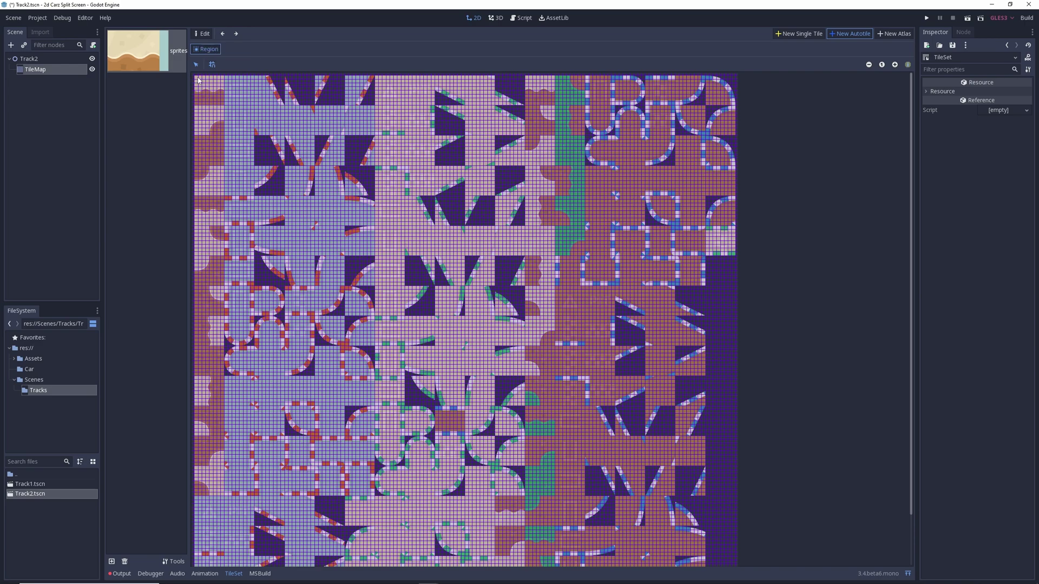
pyautogui.moveTo(325, 192); pyautogui.dragTo(435, 314)
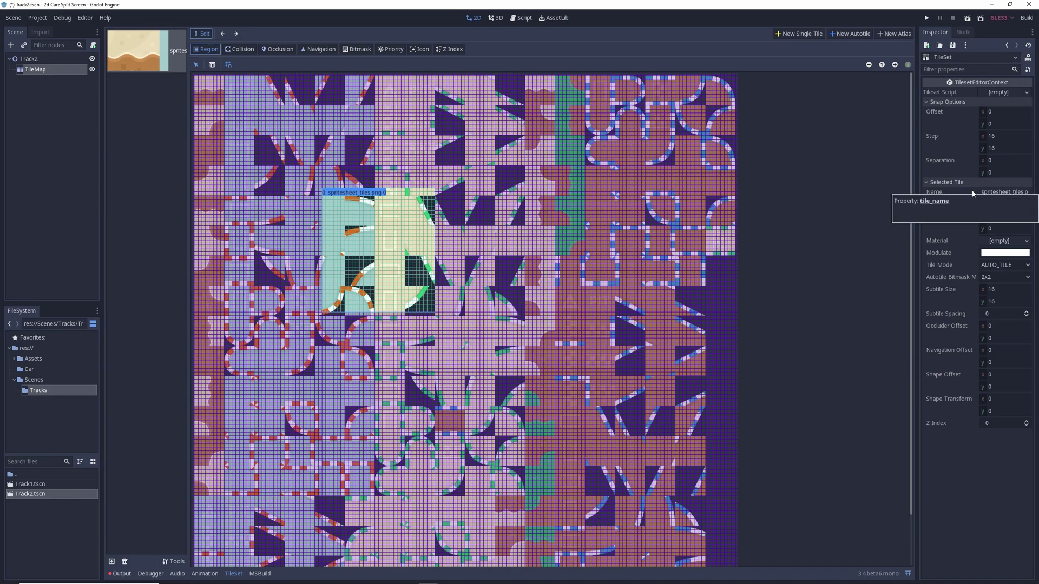
pyautogui.click(228, 66)
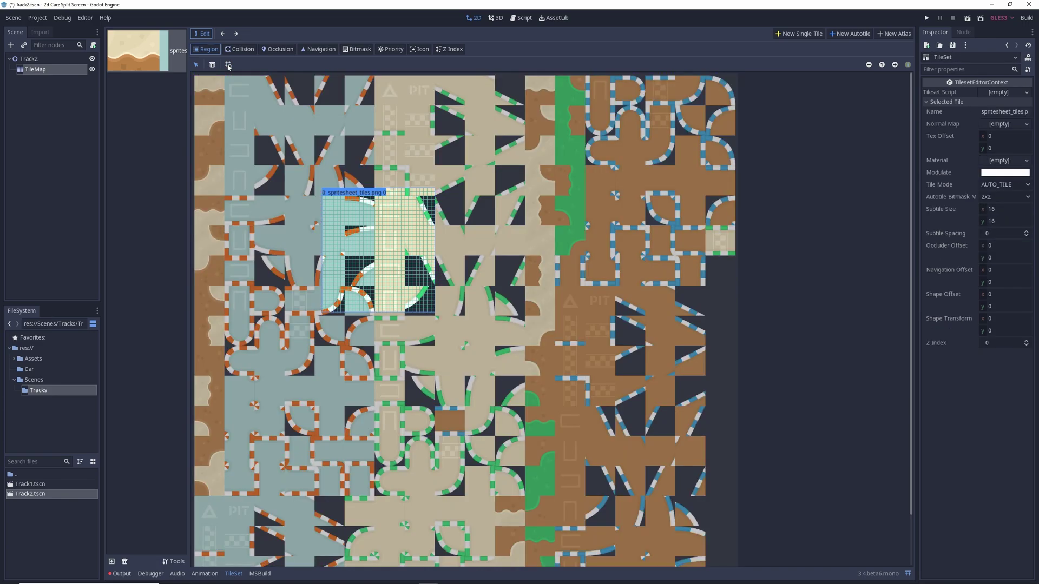
pyautogui.click(228, 66)
pyautogui.click(228, 66)
pyautogui.click(229, 64)
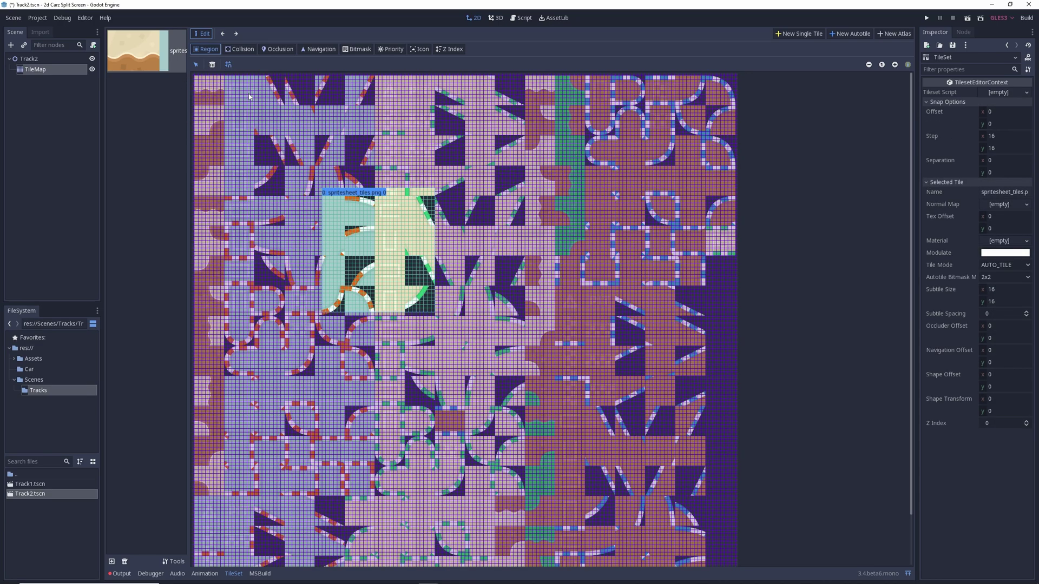
pyautogui.moveTo(195, 76); pyautogui.dragTo(385, 147)
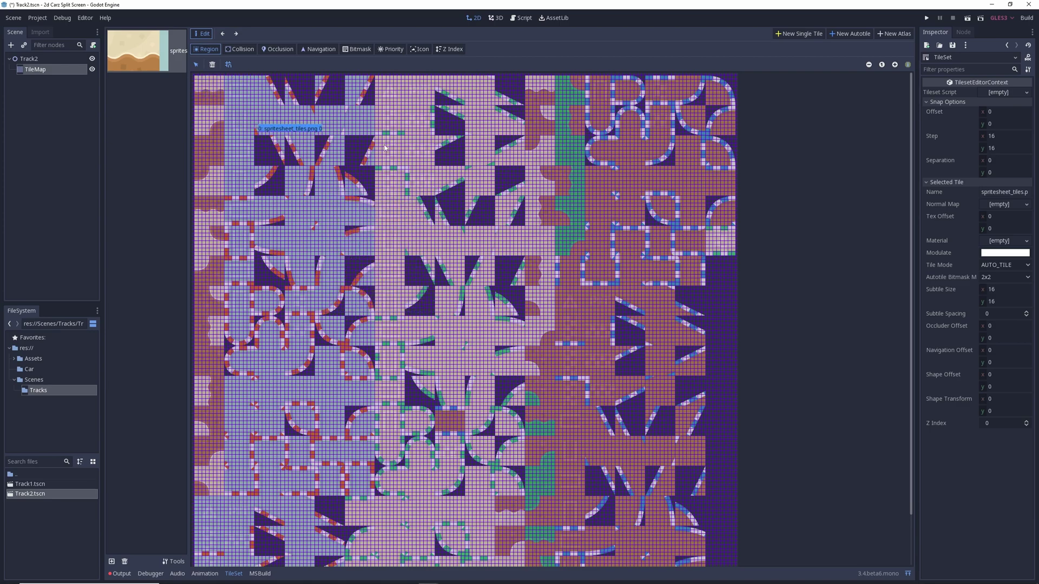
# - Set the snap step to 32 by 32
pyautogui.click(999, 141)
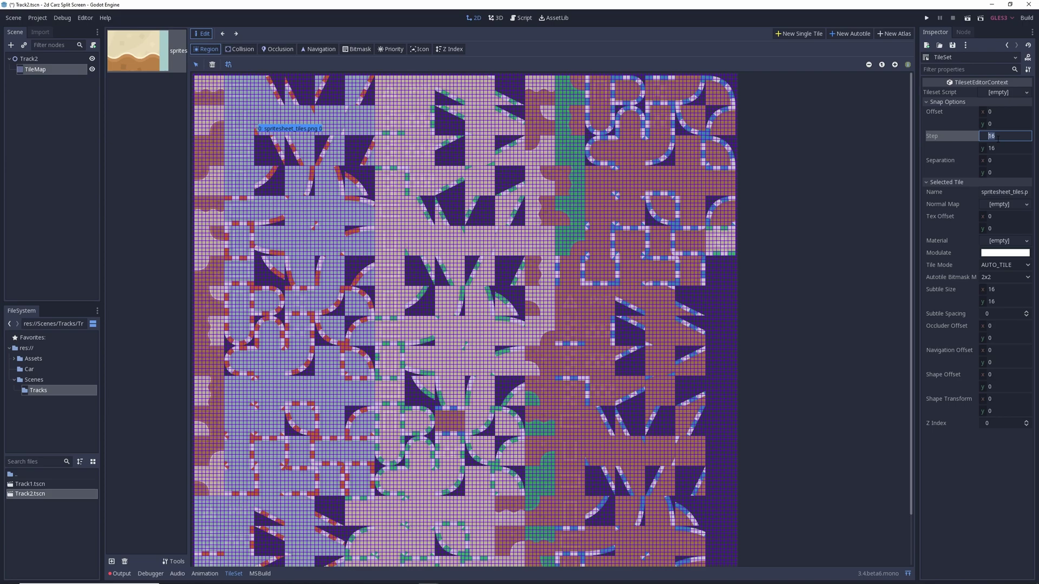
pyautogui.write('32')
pyautogui.press('Tab')
pyautogui.write('32')
pyautogui.press('Tab')
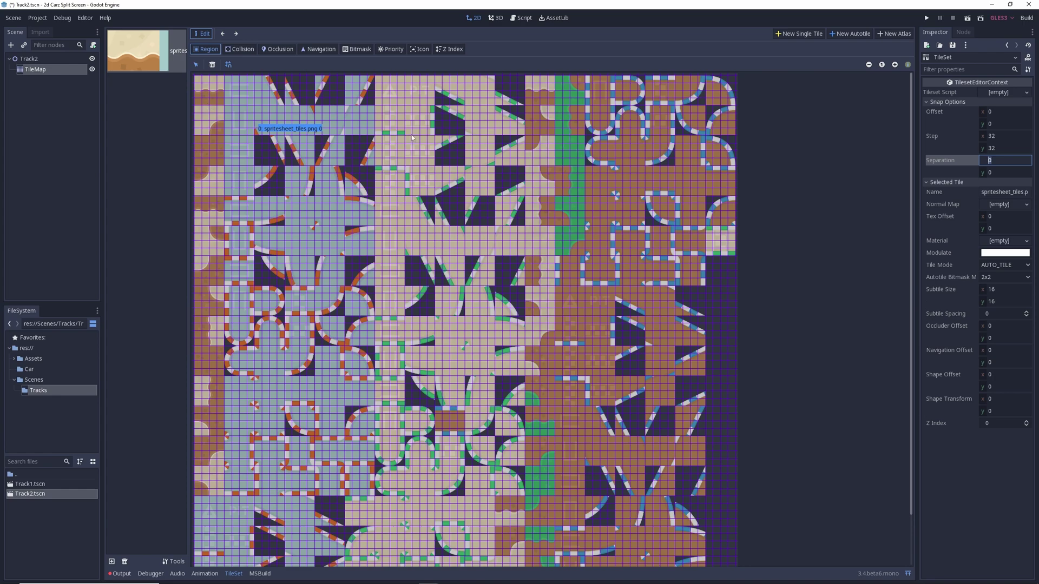
# - Set the autotile's subtile size to 128 by 128
pyautogui.click(1013, 289)
pyautogui.write('128')
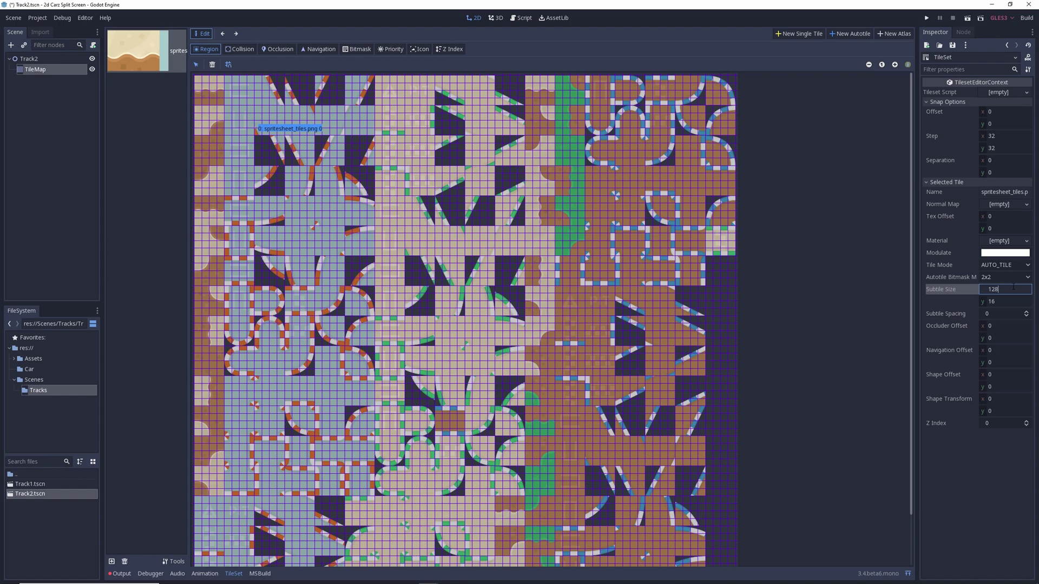
pyautogui.press('Tab')
pyautogui.write('128')
pyautogui.press('Tab')
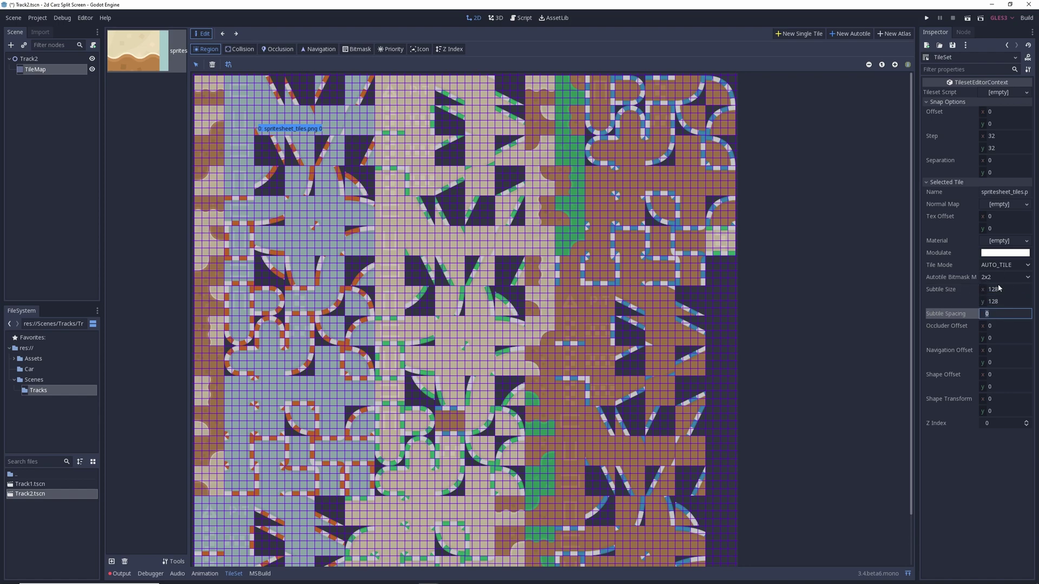
# - Set the autotile bitmask mode to 3x3 (minimal) and save the scene
pyautogui.click(1016, 279)
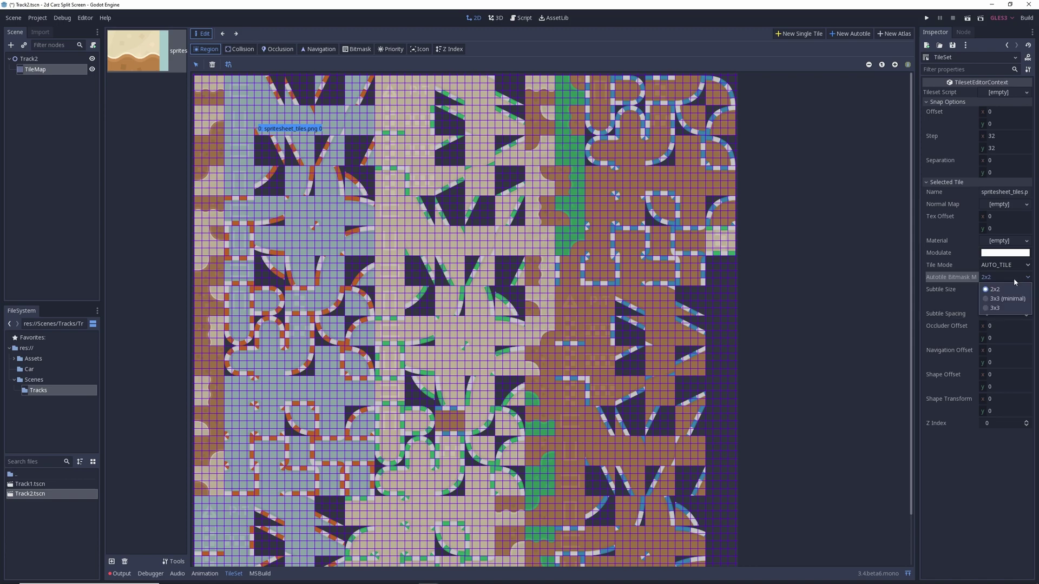
pyautogui.click(1006, 299)
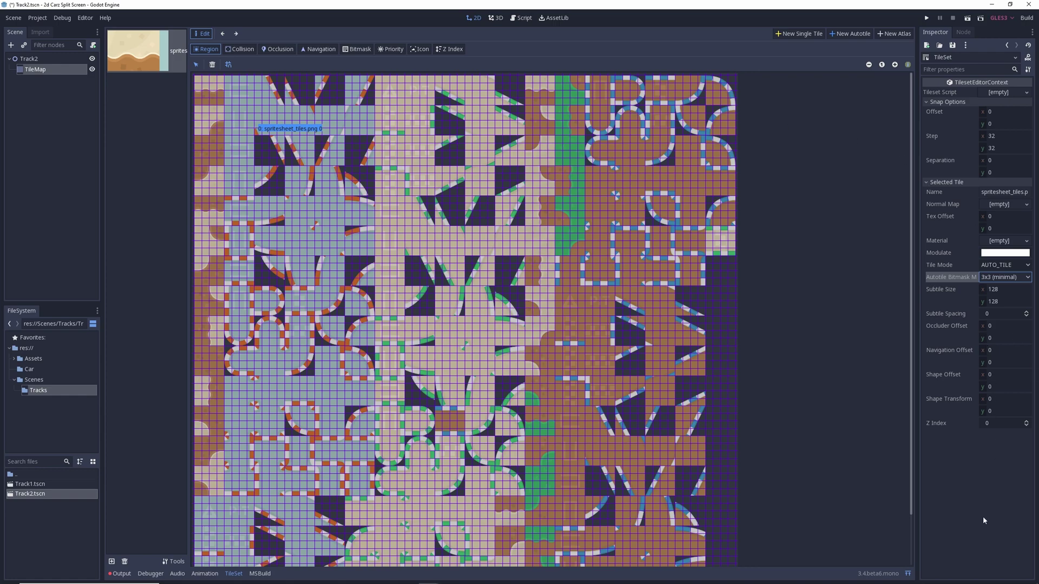
pyautogui.hotkey('ctrl', 's')
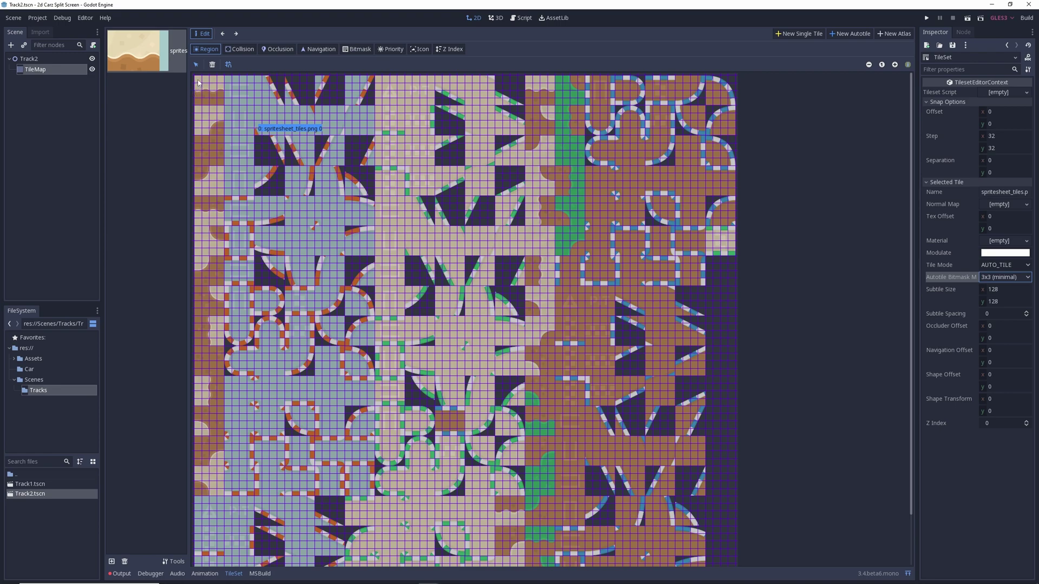
# - Redraw the autotile region over the sheet's first column of sand and dirt tiles and make the plain dirt subtile its icon
pyautogui.moveTo(198, 83); pyautogui.dragTo(219, 494)
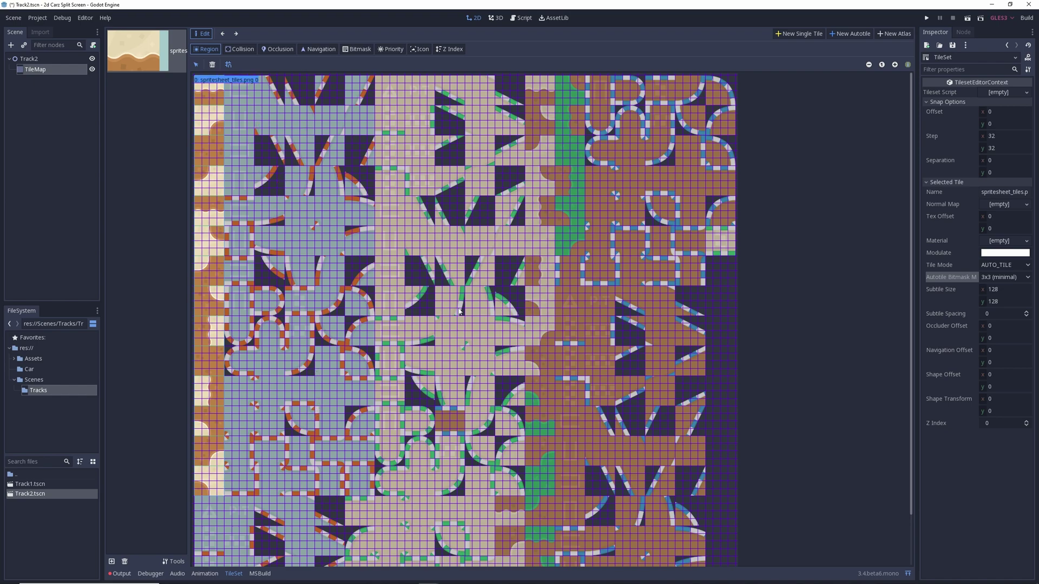
pyautogui.click(240, 48)
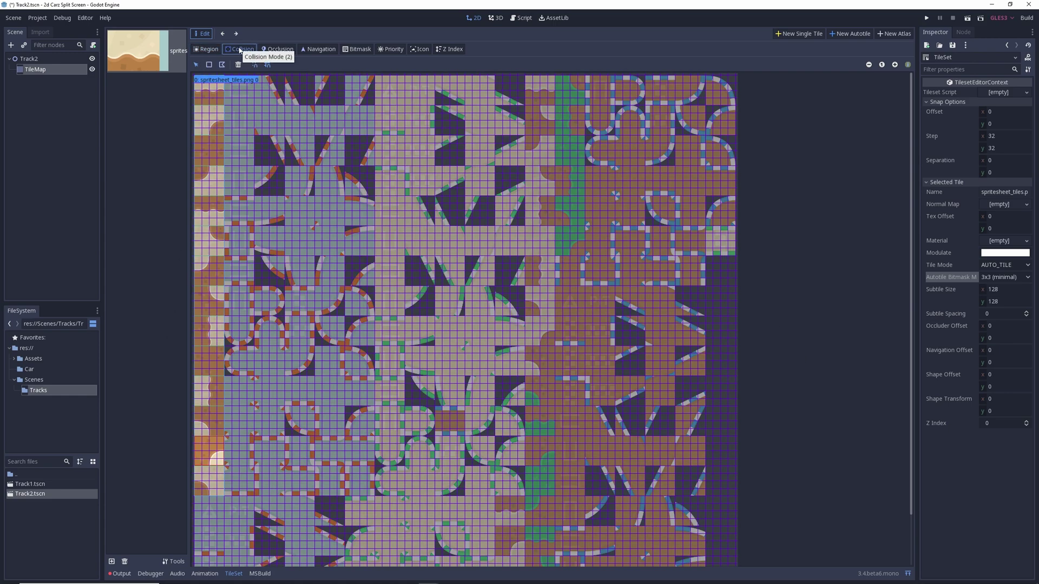
pyautogui.click(277, 49)
pyautogui.click(331, 52)
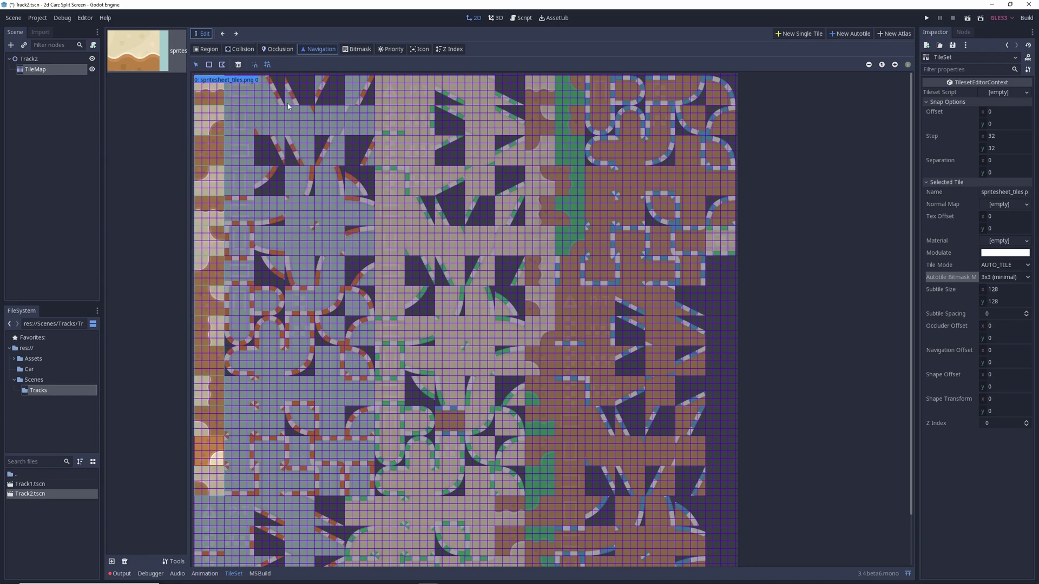
pyautogui.click(394, 53)
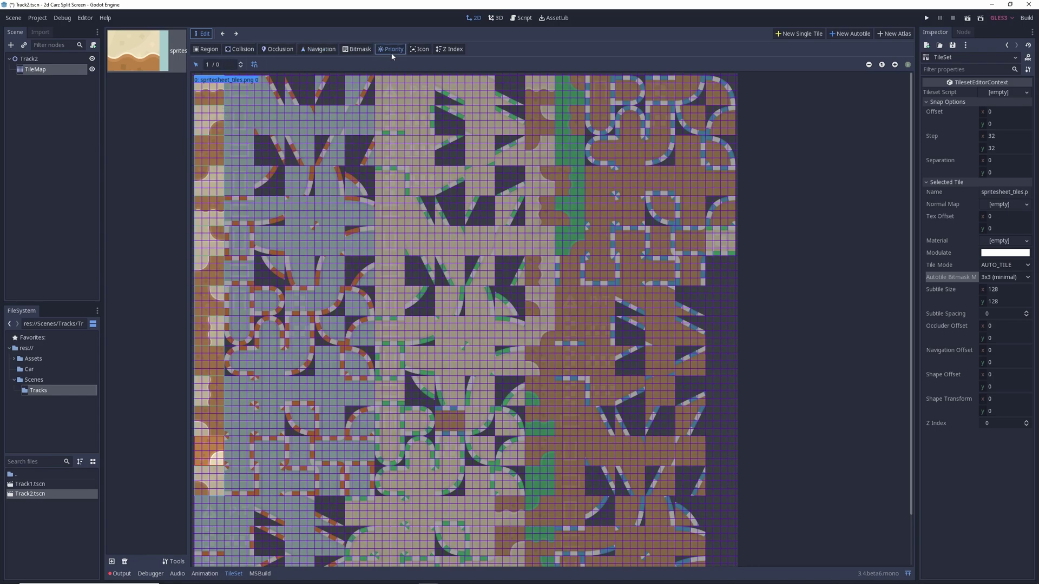
pyautogui.click(425, 51)
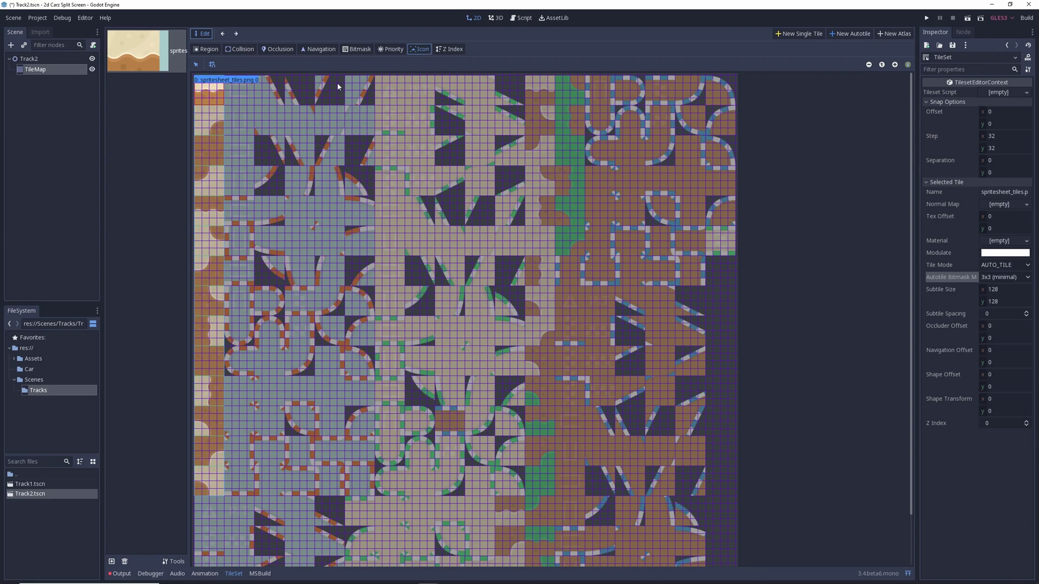
pyautogui.click(216, 151)
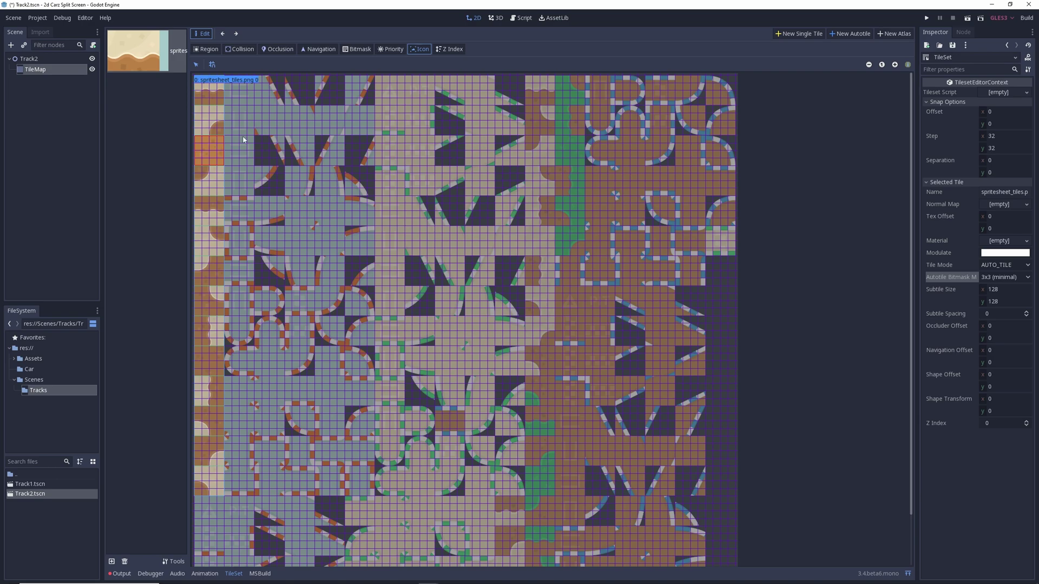
# - Hide the snap grid and paint the first subtile's bitmask over its middle and lower rows
pyautogui.click(356, 50)
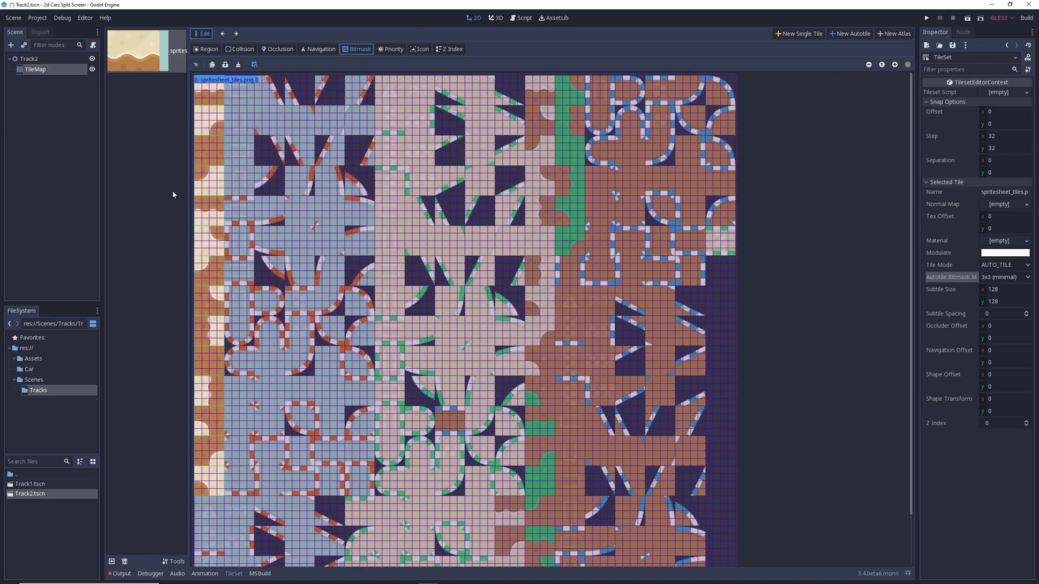
pyautogui.keyDown('ctrl'); pyautogui.scroll(4, 249, 224); pyautogui.keyUp('ctrl')
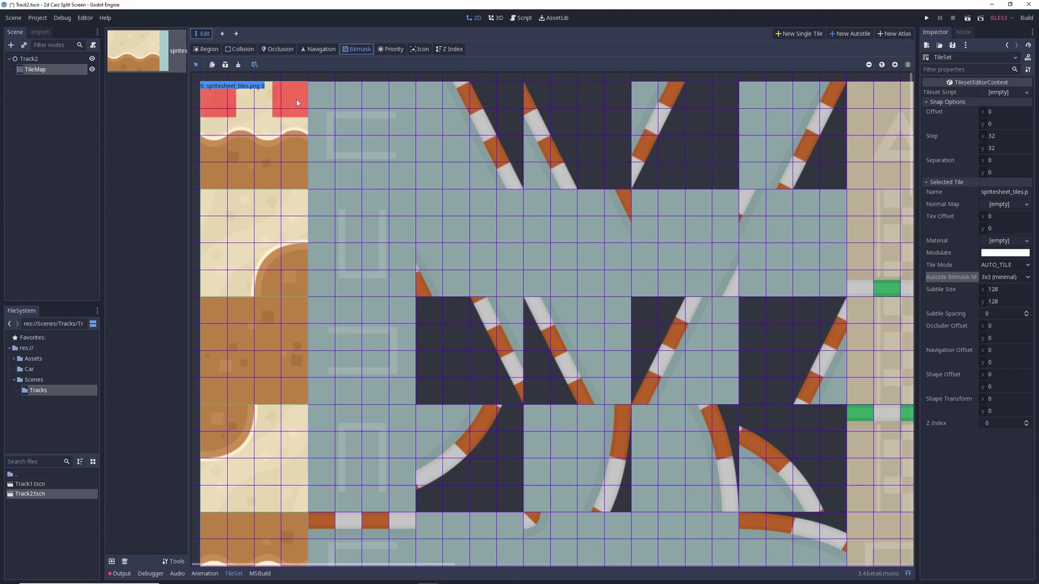
pyautogui.click(254, 65)
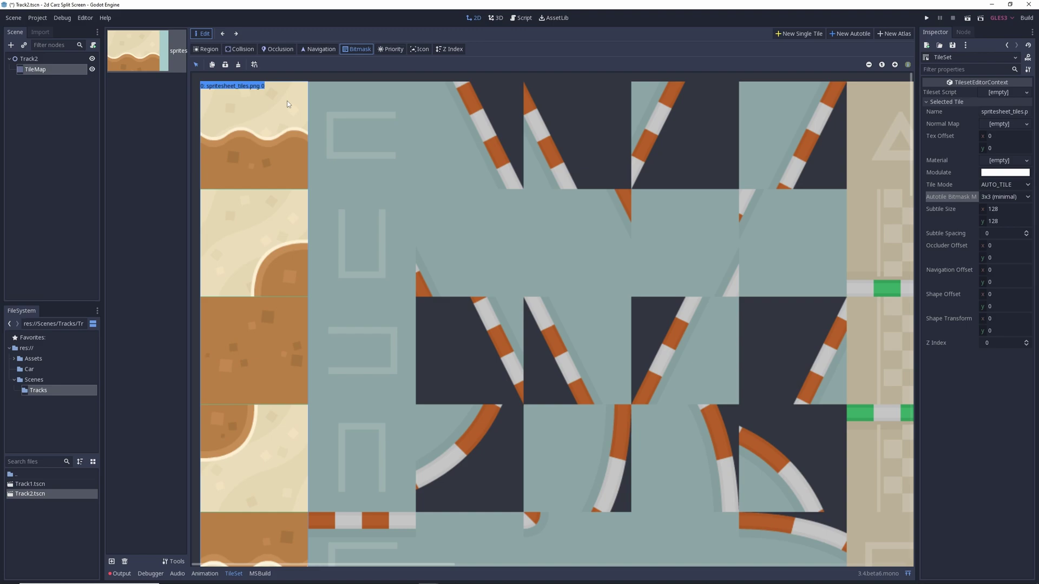
pyautogui.click(222, 168)
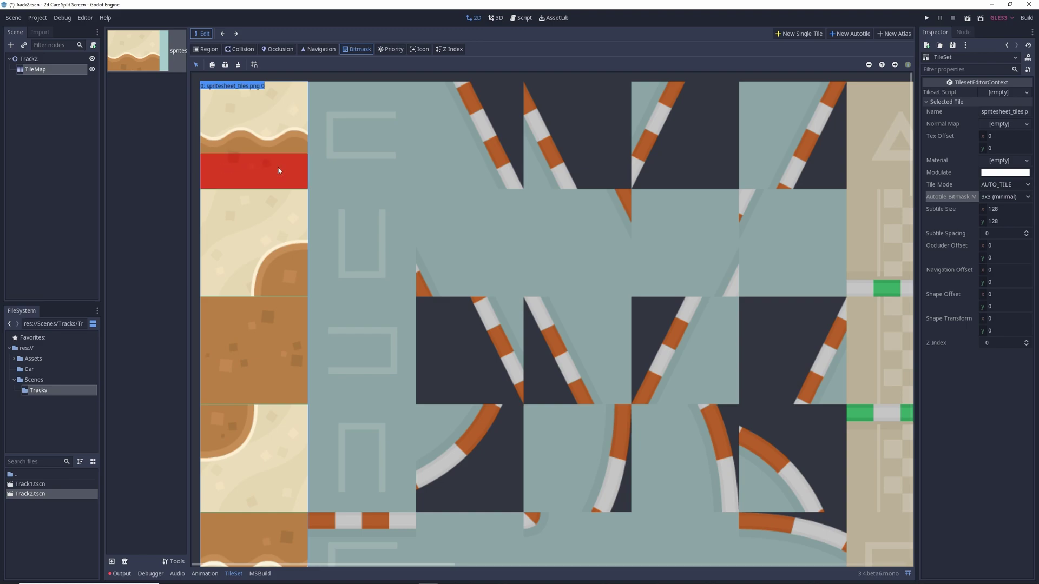
pyautogui.moveTo(271, 139); pyautogui.dragTo(225, 142)
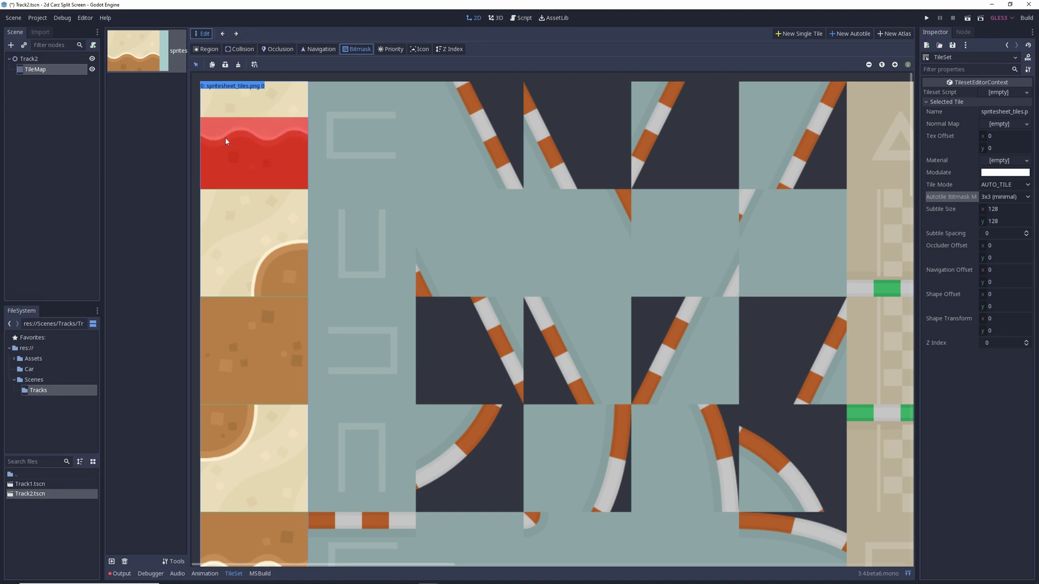
# - Paint the second subtile's bitmask on its lower-right four cells and fill all nine cells of the plain dirt subtile below it
pyautogui.scroll(-2, 216, 303)
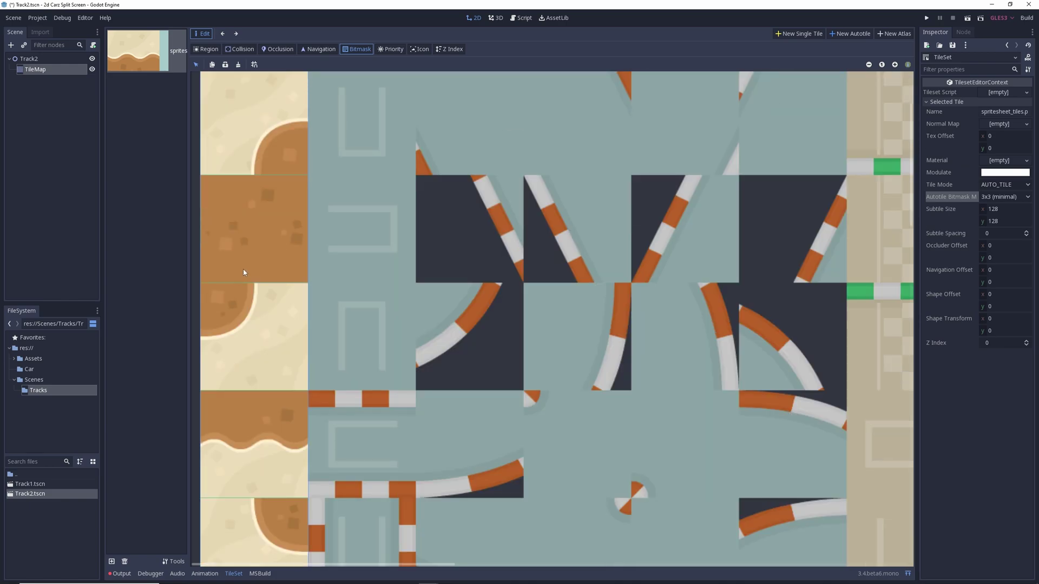
pyautogui.scroll(2, 260, 270)
pyautogui.moveTo(283, 285)
pyautogui.mouseDown()
pyautogui.moveTo(257, 286)
pyautogui.moveTo(253, 241)
pyautogui.moveTo(279, 250)
pyautogui.mouseUp()
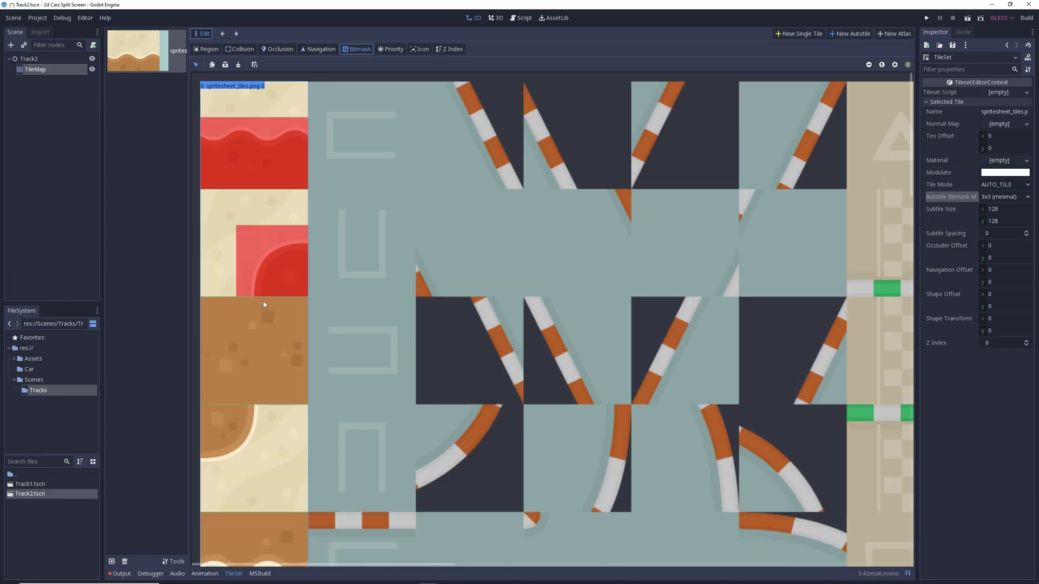
pyautogui.moveTo(258, 394); pyautogui.dragTo(227, 399)
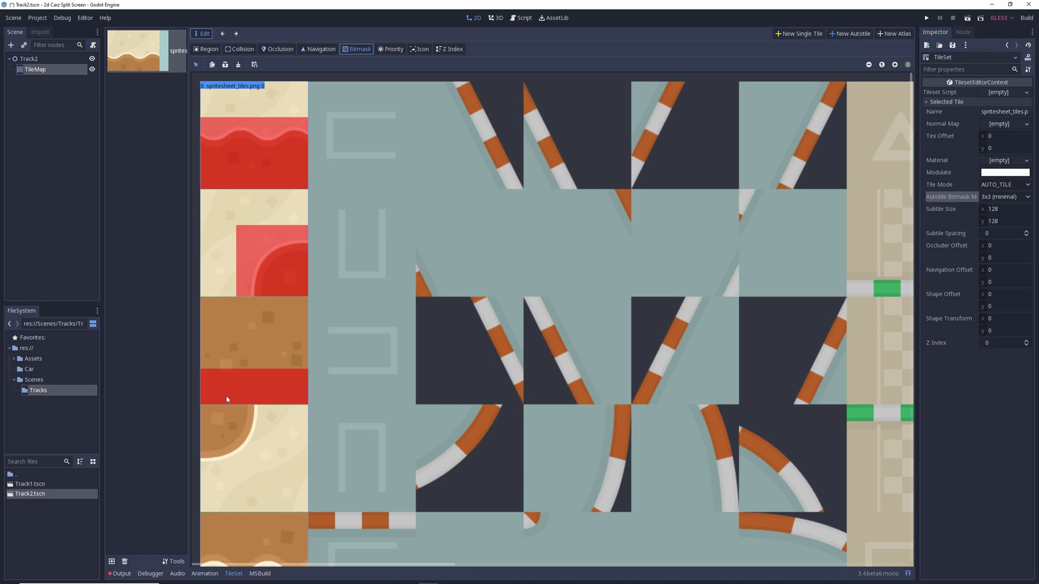
pyautogui.moveTo(216, 353)
pyautogui.mouseDown()
pyautogui.moveTo(214, 338)
pyautogui.moveTo(241, 319)
pyautogui.moveTo(281, 319)
pyautogui.moveTo(290, 349)
pyautogui.moveTo(248, 351)
pyautogui.mouseUp()
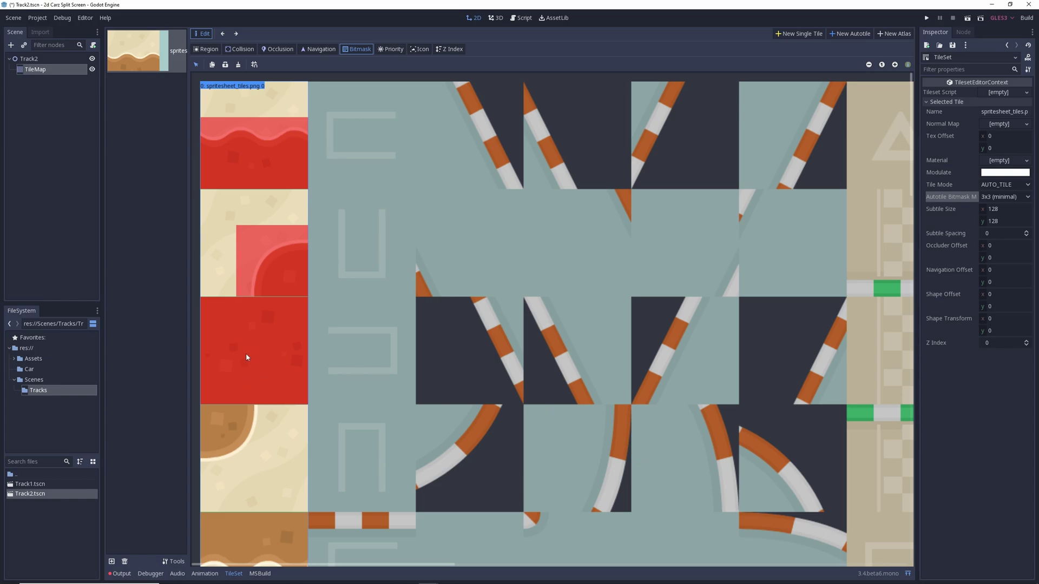
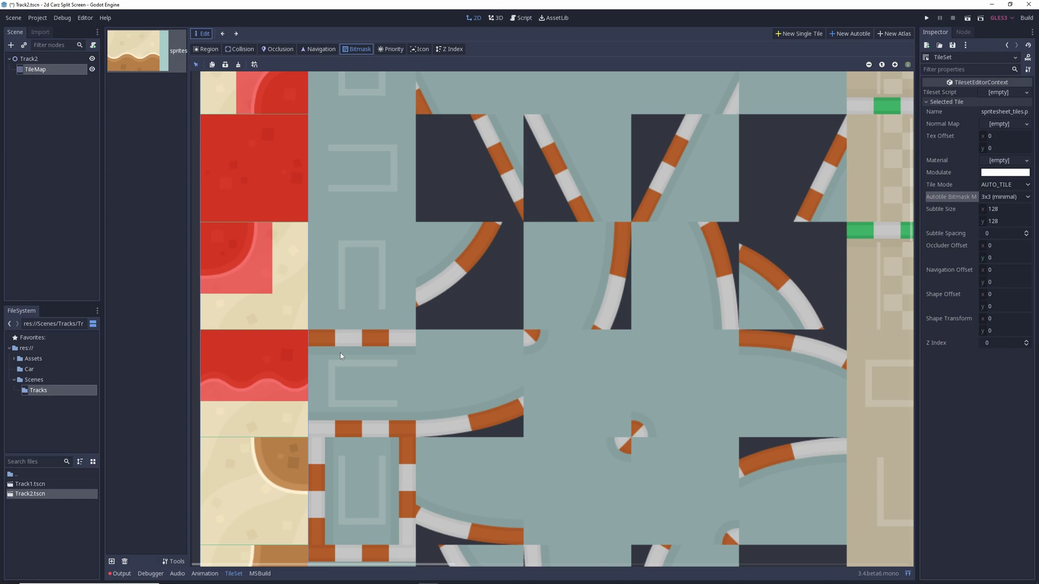
# - Paint the sixth subtile's bitmask on its upper-right four cells and the seventh's on every cell except the sandy upper-left corner
pyautogui.click(283, 464)
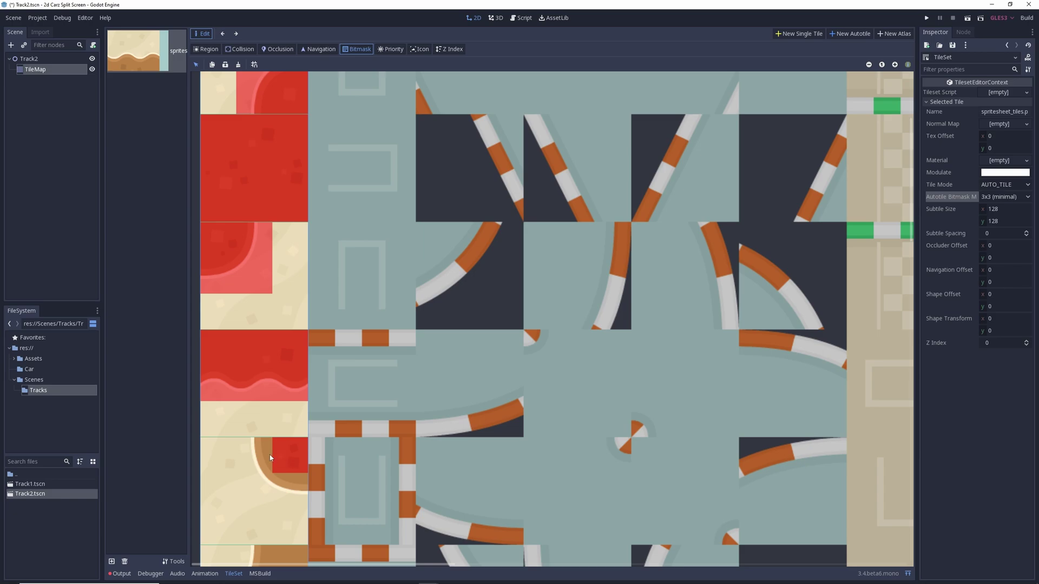
pyautogui.scroll(-3, 291, 485)
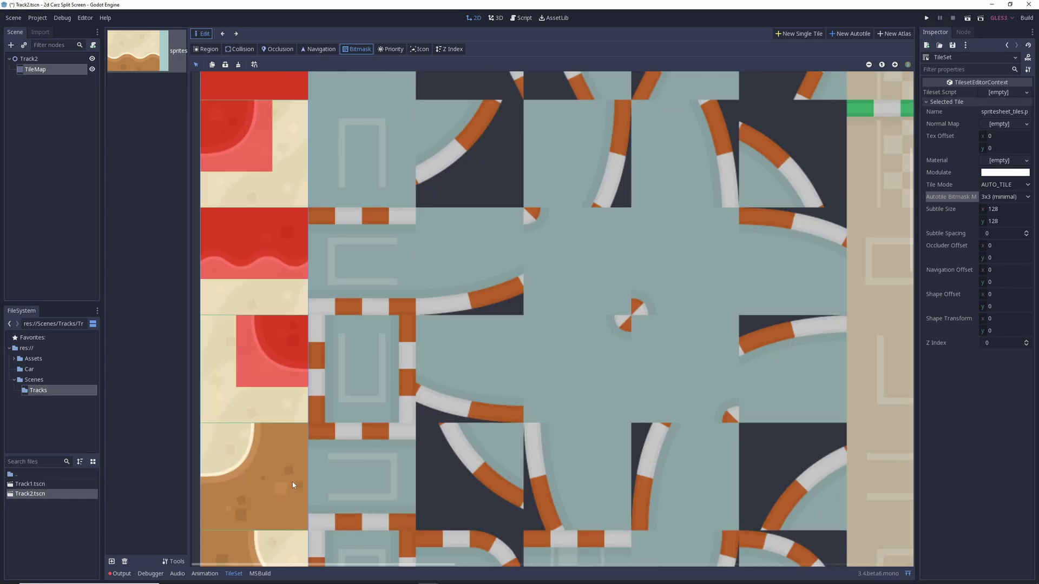
pyautogui.click(257, 443)
pyautogui.click(254, 476)
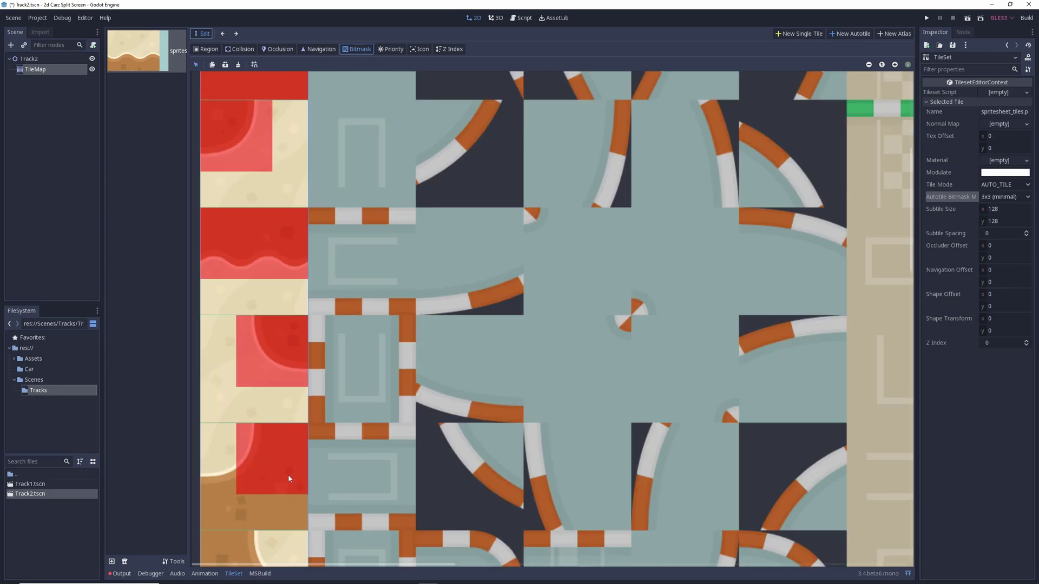
pyautogui.click(222, 512)
pyautogui.click(219, 476)
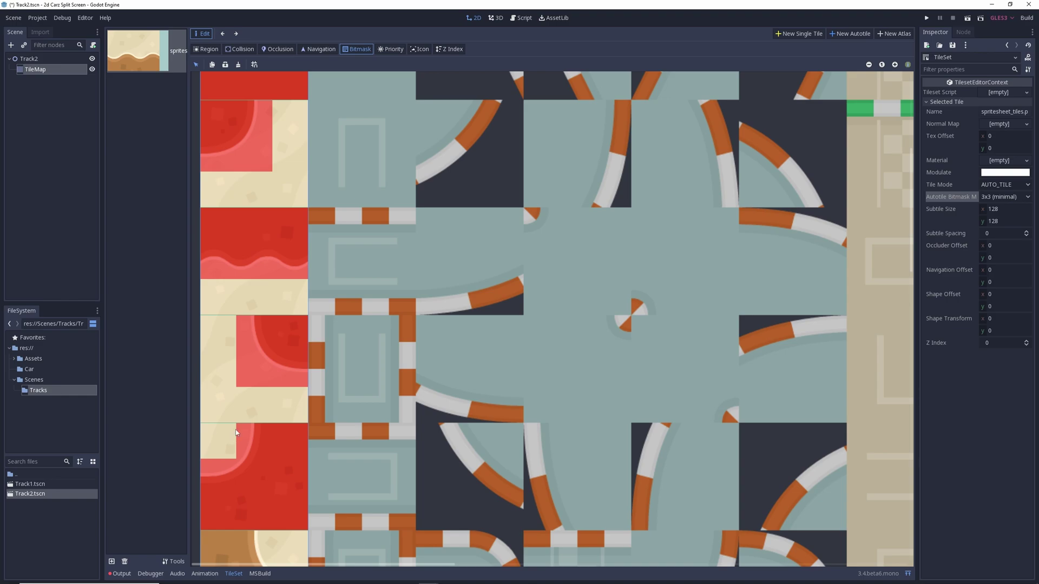
# - Paint the eighth subtile's bitmask except its sandy upper-right corner, and the ninth's left and middle columns
pyautogui.scroll(3, 234, 437)
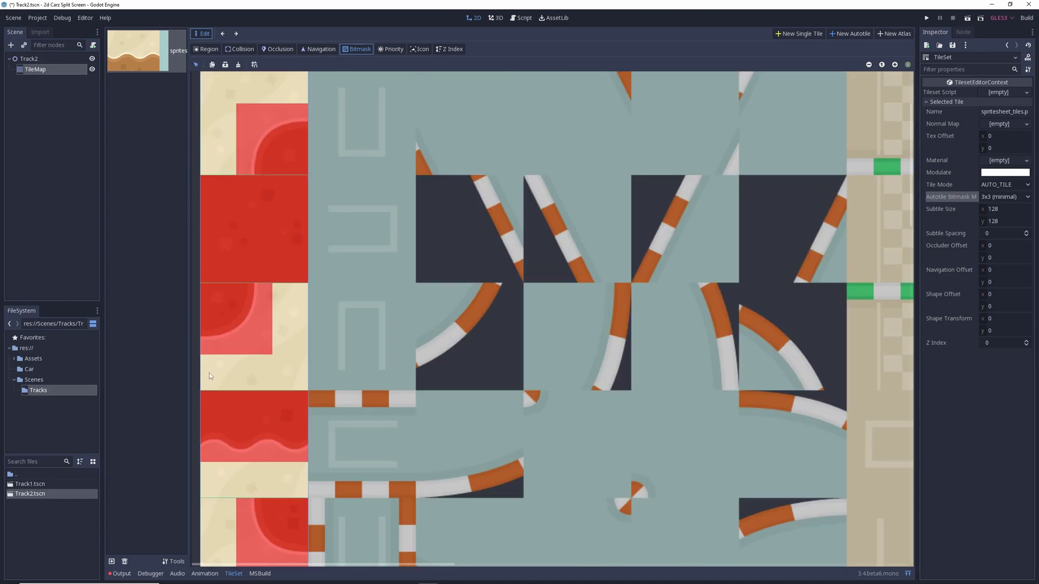
pyautogui.scroll(-5, 254, 412)
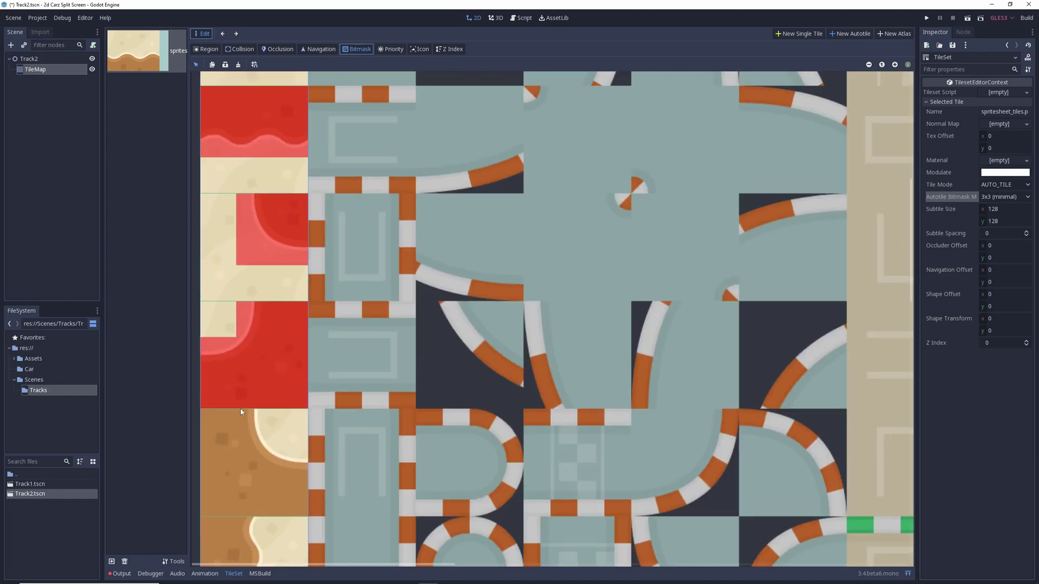
pyautogui.scroll(-3, 240, 408)
pyautogui.click(296, 329)
pyautogui.click(260, 331)
pyautogui.moveTo(260, 331)
pyautogui.mouseDown()
pyautogui.moveTo(218, 327)
pyautogui.moveTo(219, 246)
pyautogui.moveTo(232, 242)
pyautogui.moveTo(252, 348)
pyautogui.mouseUp()
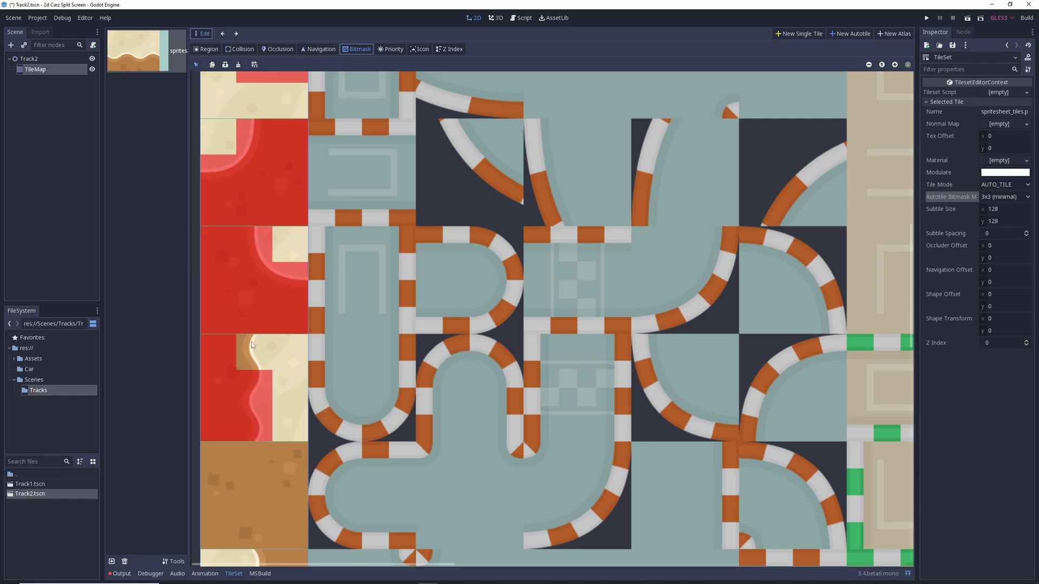
pyautogui.click(253, 348)
# - Fill all nine bitmask cells of the second plain dirt subtile, tenth in the column
pyautogui.scroll(-4, 232, 466)
pyautogui.moveTo(216, 219); pyautogui.dragTo(211, 278)
pyautogui.click(282, 296)
pyautogui.click(295, 248)
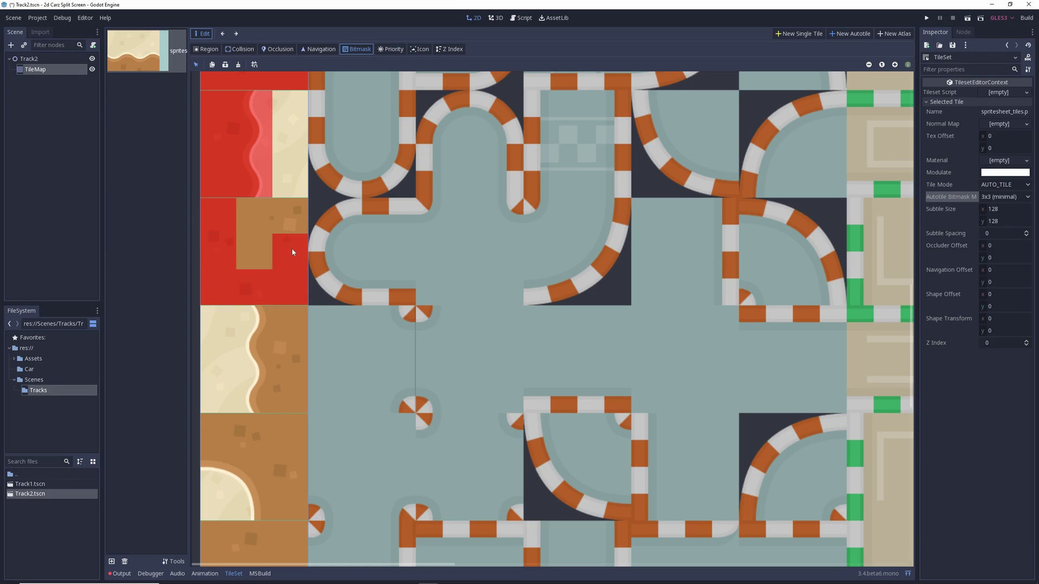
pyautogui.click(289, 217)
pyautogui.click(259, 213)
pyautogui.click(266, 243)
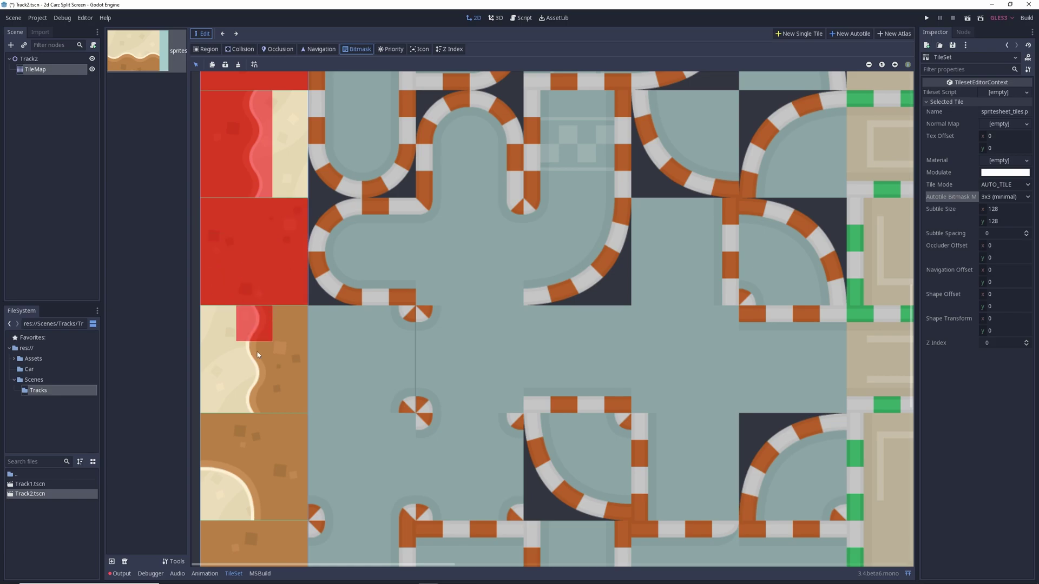
# - Paint the eleventh subtile's bitmask on its middle and right columns, and the twelfth's on every cell except the sandy lower-left corner
pyautogui.moveTo(257, 351); pyautogui.dragTo(252, 510)
pyautogui.click(214, 469)
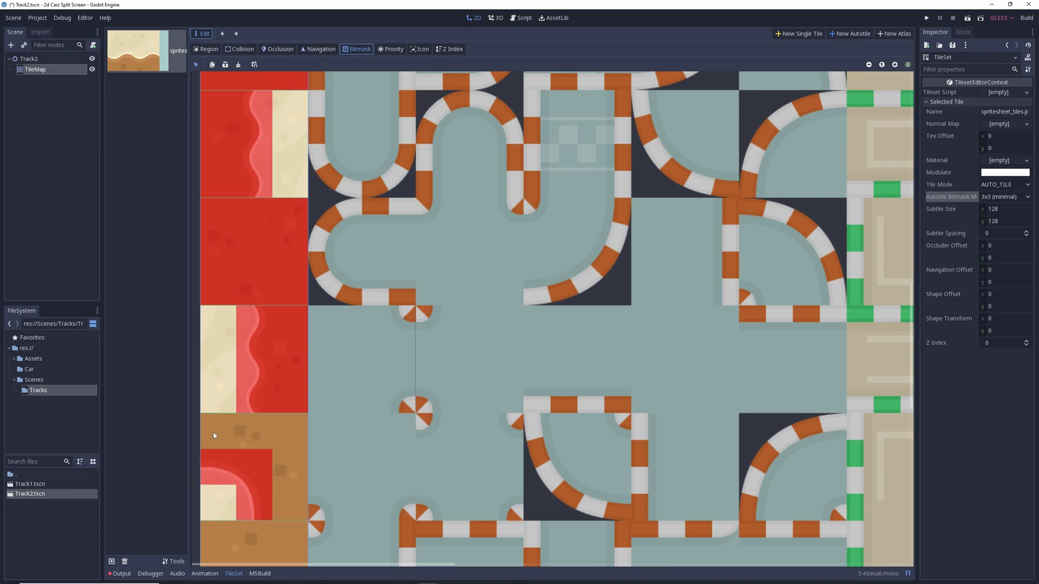
pyautogui.moveTo(256, 431)
pyautogui.mouseDown()
pyautogui.moveTo(299, 439)
pyautogui.moveTo(287, 493)
pyautogui.mouseUp()
# - Paint the thirteenth subtile's bitmask except its lower-right corner and the last subtile's lower-left four cells, and save the scene
pyautogui.scroll(-3, 257, 391)
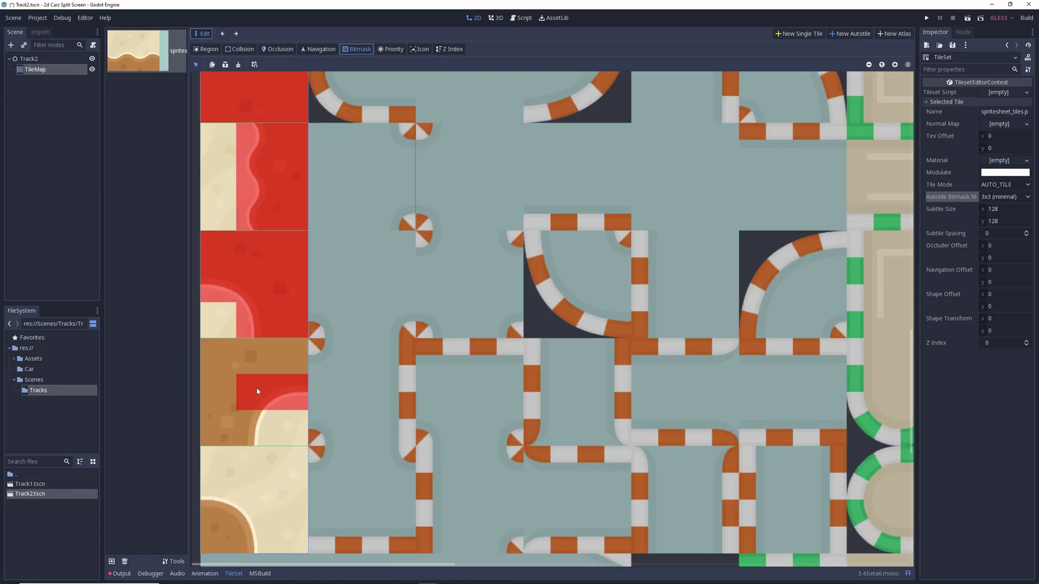
pyautogui.click(226, 435)
pyautogui.moveTo(222, 388)
pyautogui.mouseDown()
pyautogui.moveTo(290, 364)
pyautogui.moveTo(262, 327)
pyautogui.moveTo(257, 391)
pyautogui.moveTo(239, 325)
pyautogui.mouseUp()
pyautogui.scroll(-3, 255, 399)
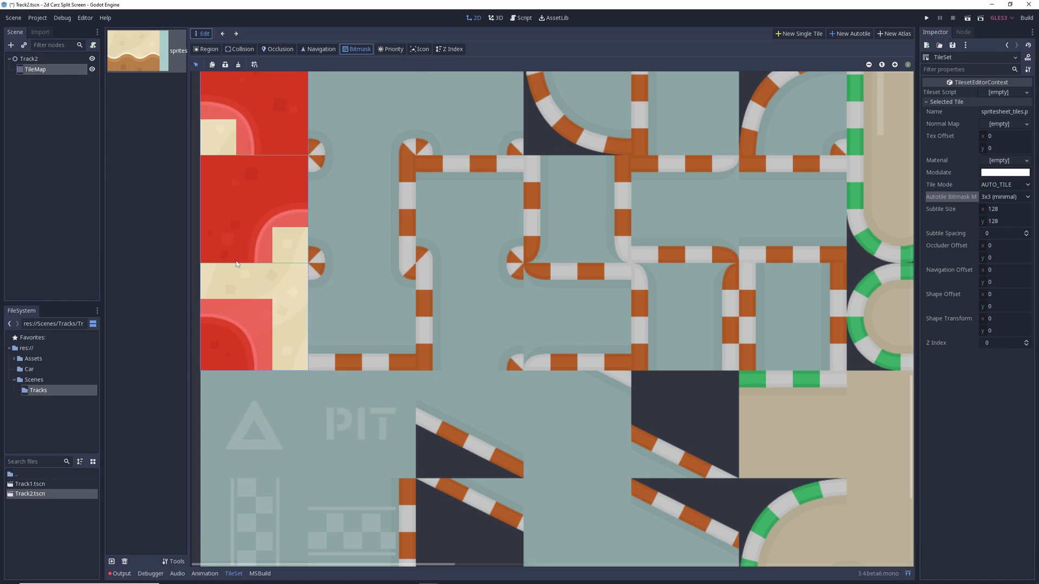
pyautogui.hotkey('ctrl', 's')
# - Return to the TileMap node and set its cell size to 1128 by 128
pyautogui.scroll(15, 276, 309)
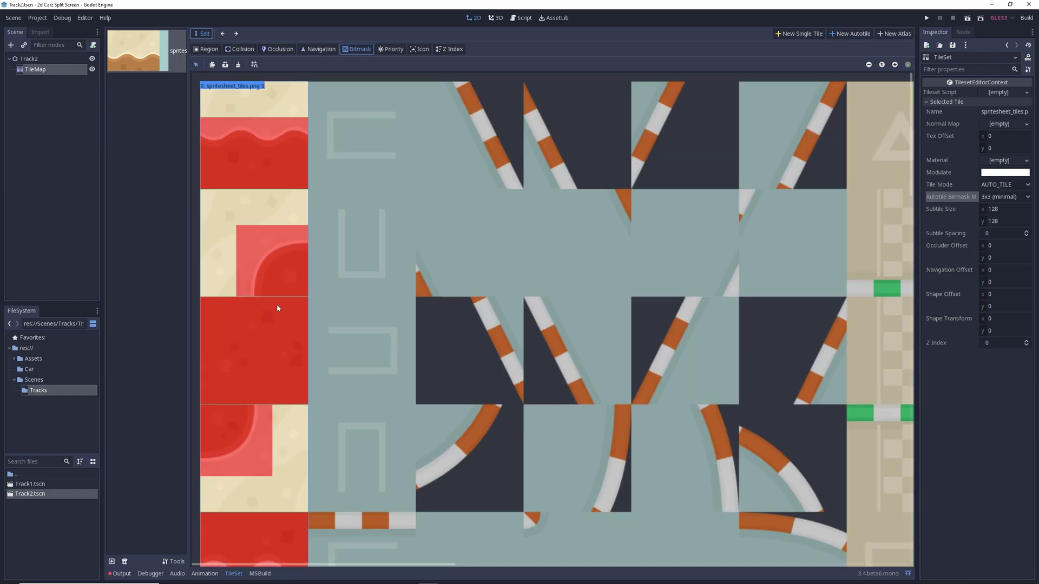
pyautogui.keyDown('ctrl'); pyautogui.scroll(-5, 277, 307); pyautogui.keyUp('ctrl')
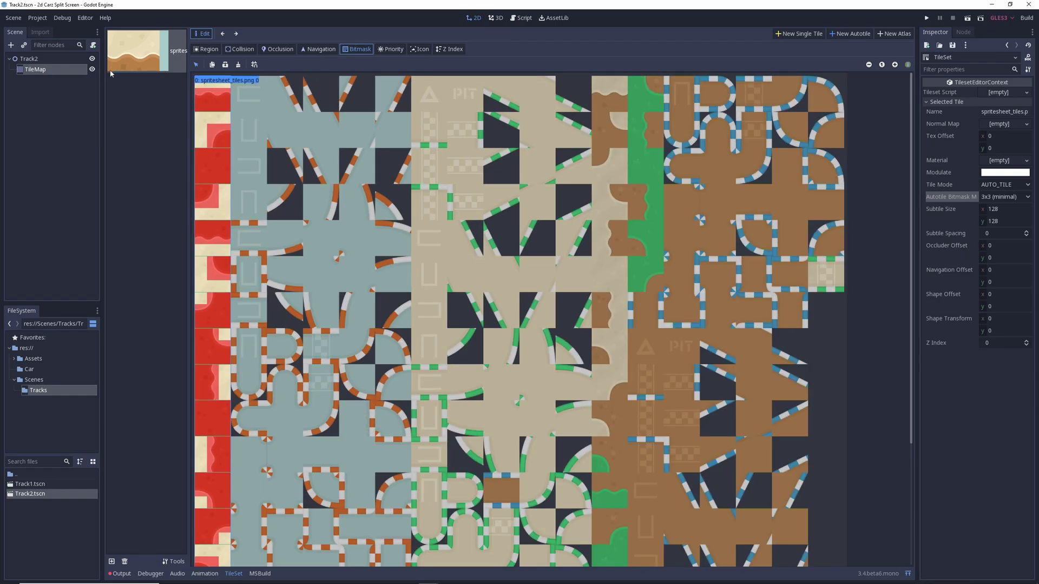
pyautogui.click(44, 68)
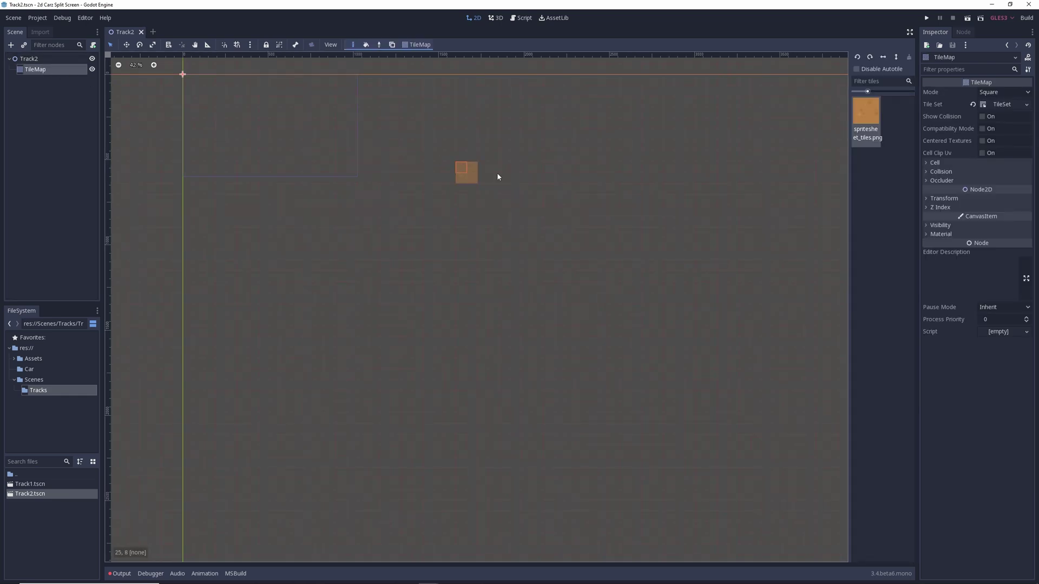
pyautogui.click(871, 106)
pyautogui.click(936, 162)
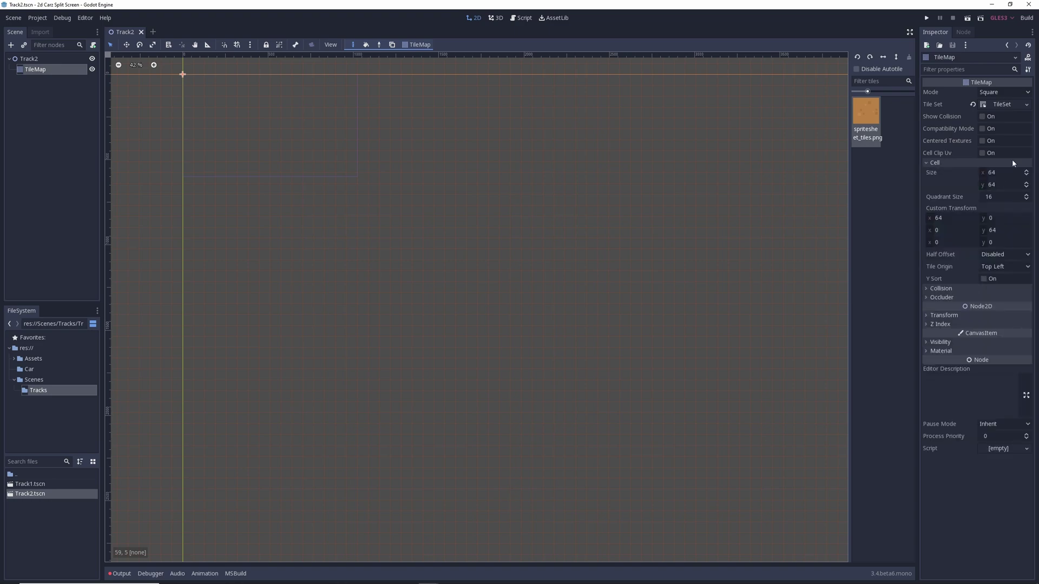
pyautogui.write('112')
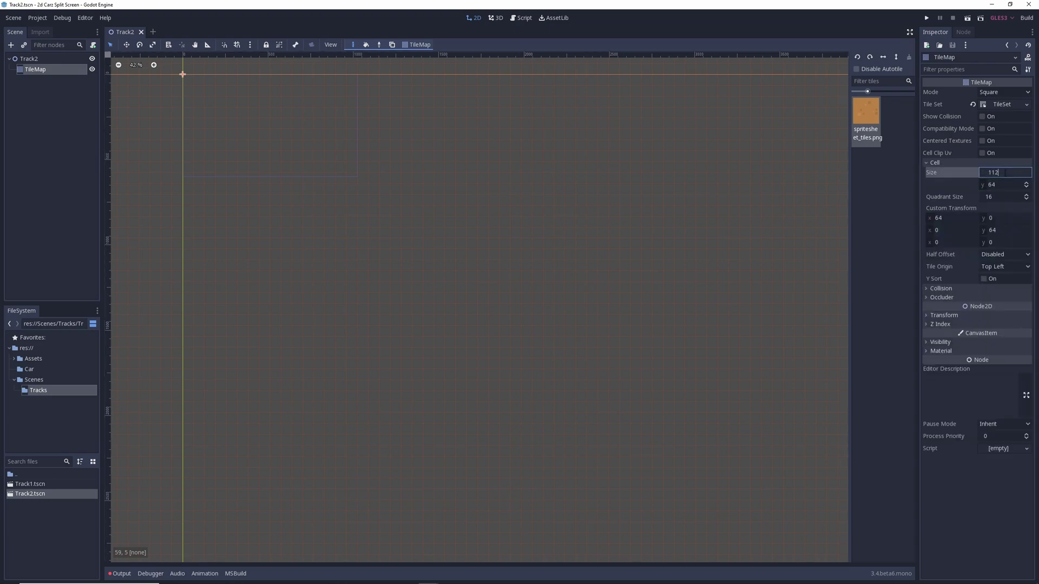
pyautogui.press('Tab')
pyautogui.write('128')
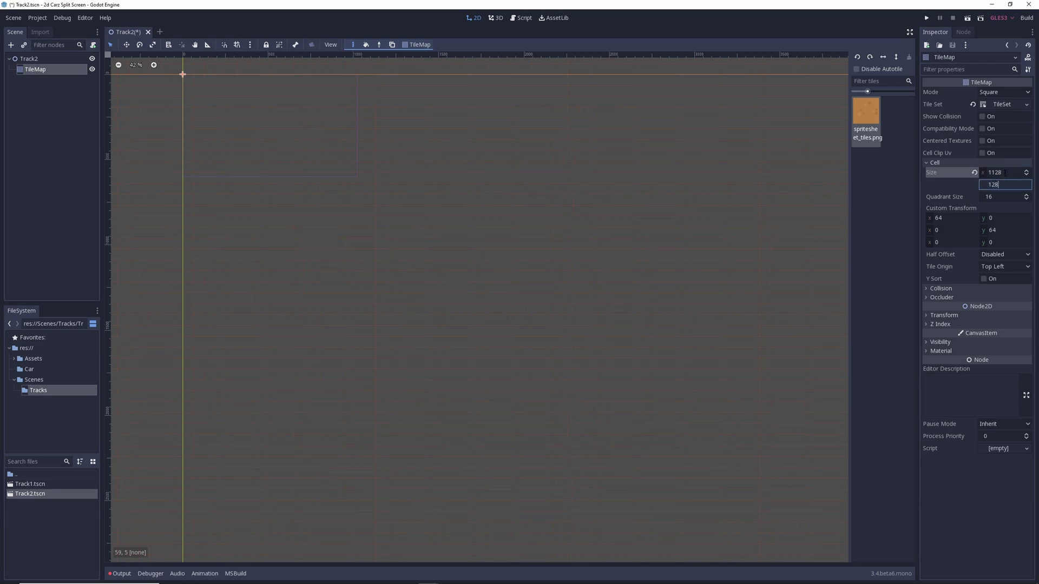
# - Set the TileMap cell's custom transform to 128 for the first row's x and 128 for the second row's y
pyautogui.press('Tab')
pyautogui.write('1')
pyautogui.press('Tab')
pyautogui.press('Tab')
pyautogui.press('Tab')
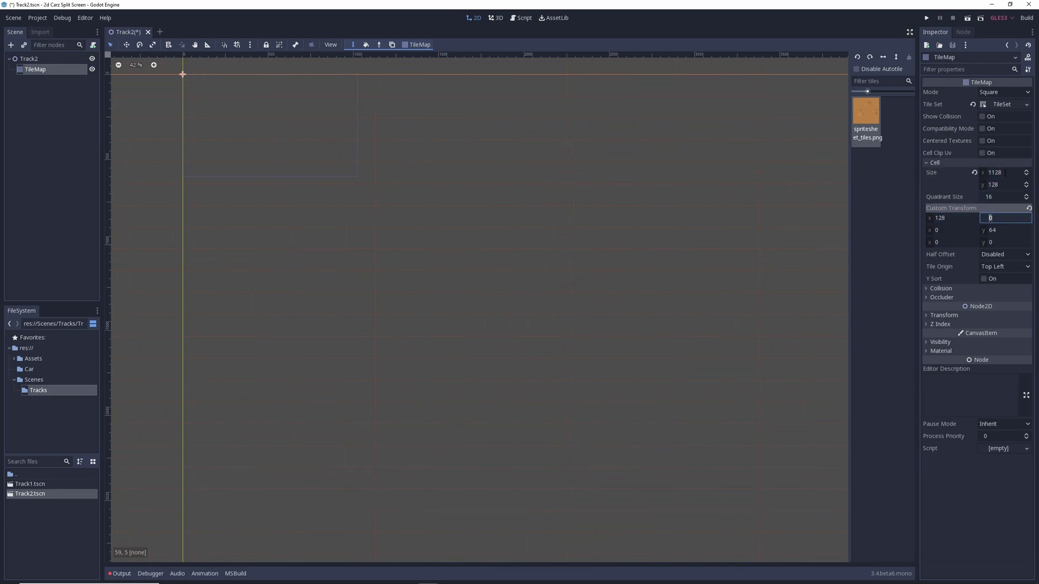
pyautogui.write('128')
pyautogui.press('Tab')
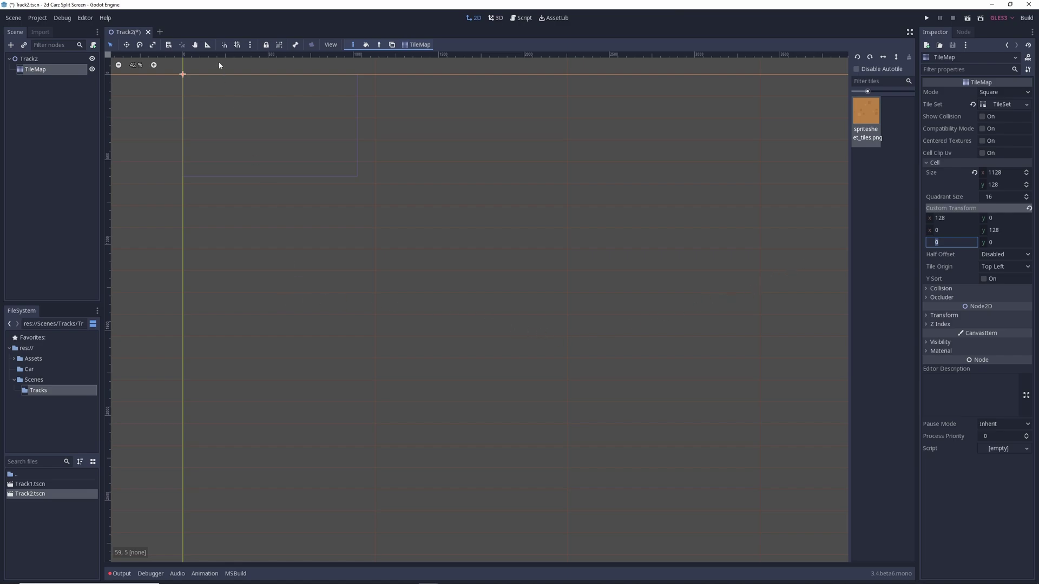
# - Check the autotile's placement on the grid and correct the TileMap cell size's x value to 128
pyautogui.click(866, 112)
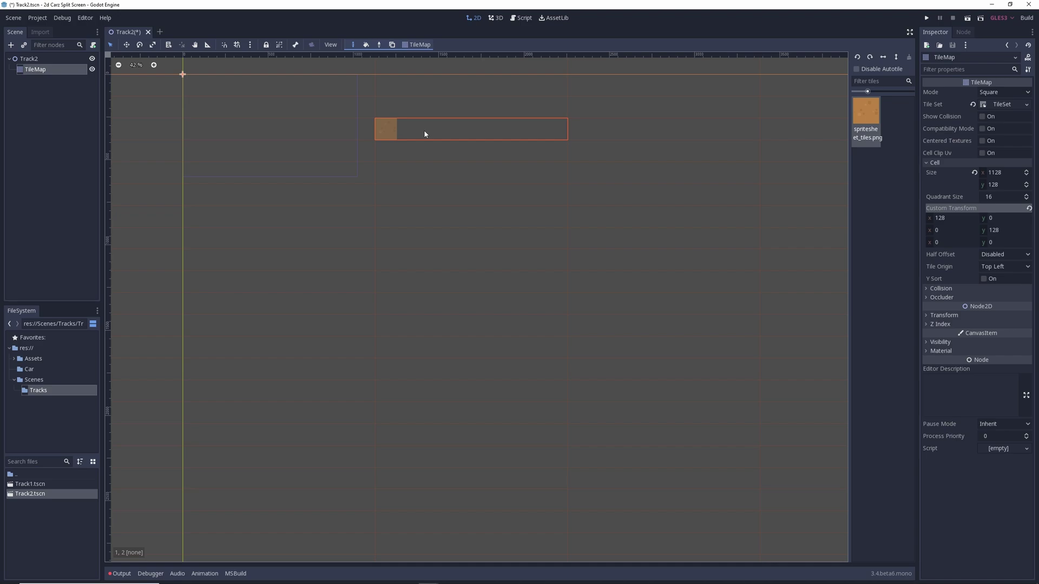
pyautogui.click(1005, 173)
pyautogui.press('Home')
pyautogui.press('Delete')
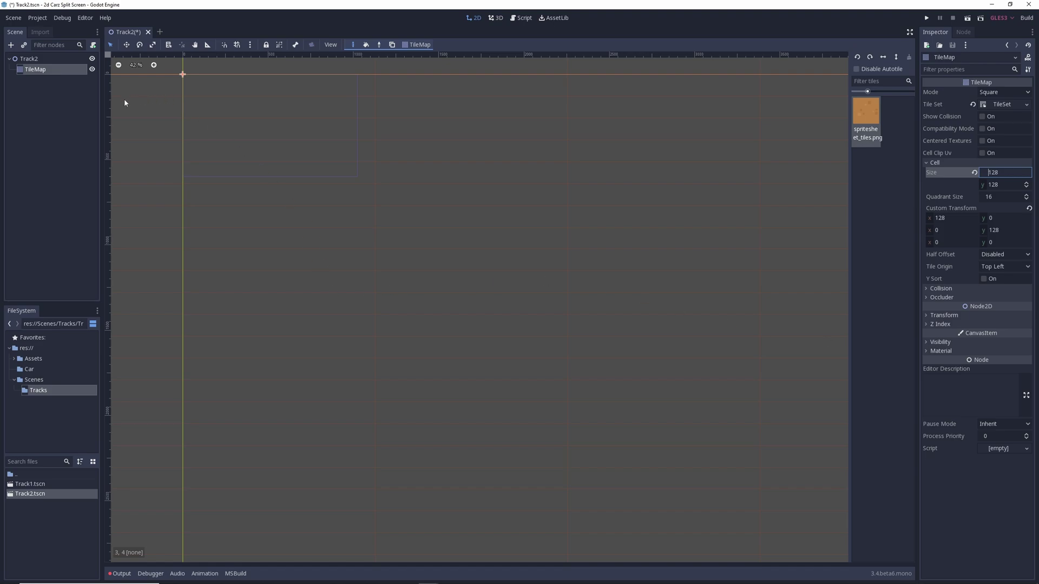
pyautogui.click(227, 135)
# - Paint a wide dirt strip on the TileMap with a downward branch and a thicker, slightly lower section at its right end
pyautogui.click(54, 69)
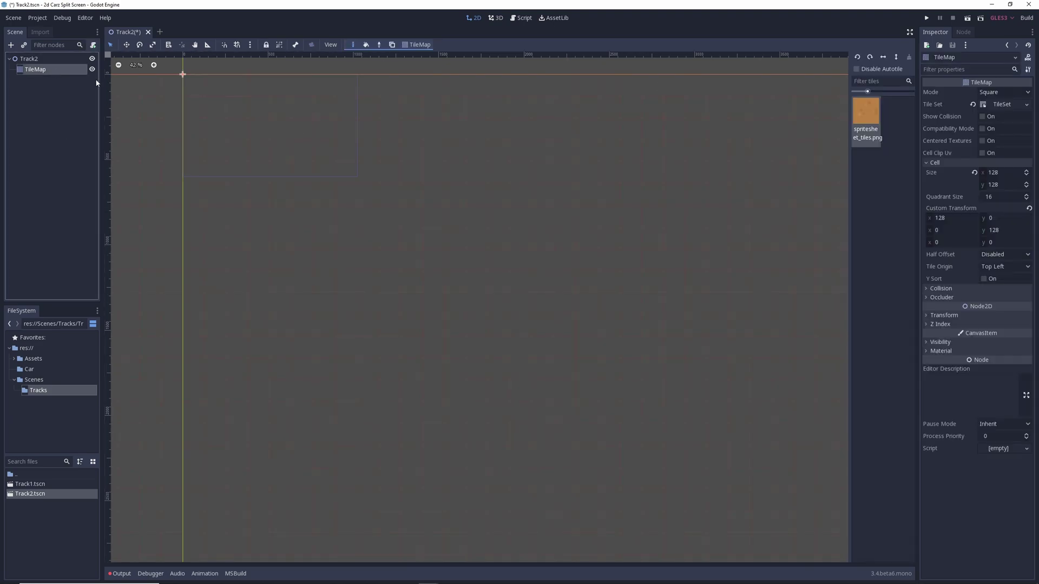
pyautogui.moveTo(214, 109)
pyautogui.mouseDown()
pyautogui.moveTo(392, 106)
pyautogui.moveTo(391, 123)
pyautogui.moveTo(369, 126)
pyautogui.moveTo(213, 128)
pyautogui.moveTo(214, 150)
pyautogui.moveTo(262, 157)
pyautogui.moveTo(409, 155)
pyautogui.moveTo(409, 116)
pyautogui.moveTo(548, 123)
pyautogui.moveTo(542, 138)
pyautogui.moveTo(418, 138)
pyautogui.moveTo(552, 146)
pyautogui.moveTo(410, 157)
pyautogui.moveTo(357, 148)
pyautogui.moveTo(354, 246)
pyautogui.moveTo(368, 243)
pyautogui.moveTo(376, 157)
pyautogui.moveTo(553, 141)
pyautogui.moveTo(545, 125)
pyautogui.moveTo(693, 127)
pyautogui.moveTo(692, 161)
pyautogui.moveTo(537, 157)
pyautogui.moveTo(541, 178)
pyautogui.moveTo(562, 192)
pyautogui.moveTo(681, 190)
pyautogui.moveTo(687, 155)
pyautogui.moveTo(558, 165)
pyautogui.mouseUp()
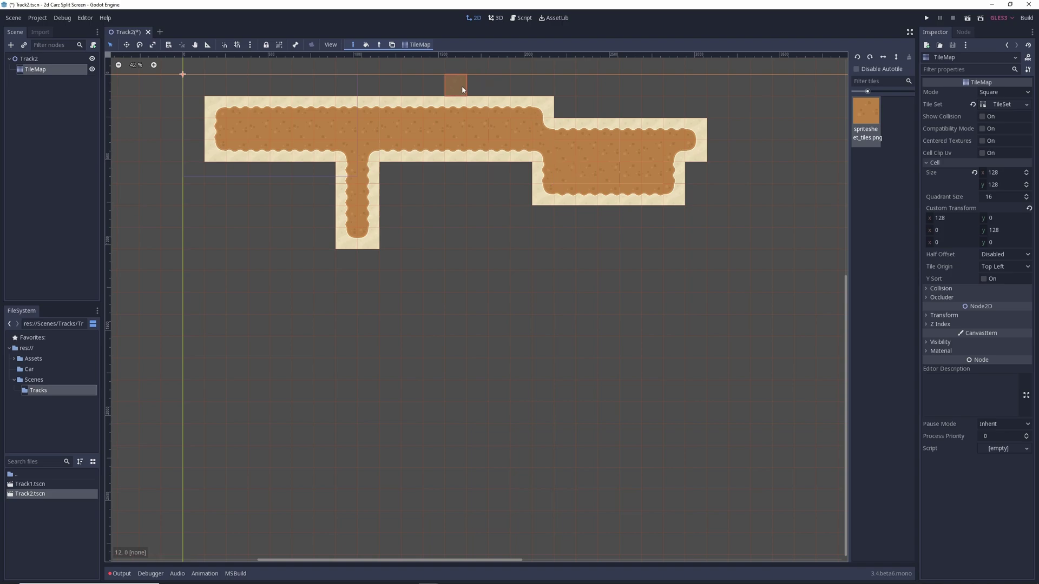
# - Instance the Car.tscn scene and place the car on the dirt near the strip's left end
pyautogui.click(24, 45)
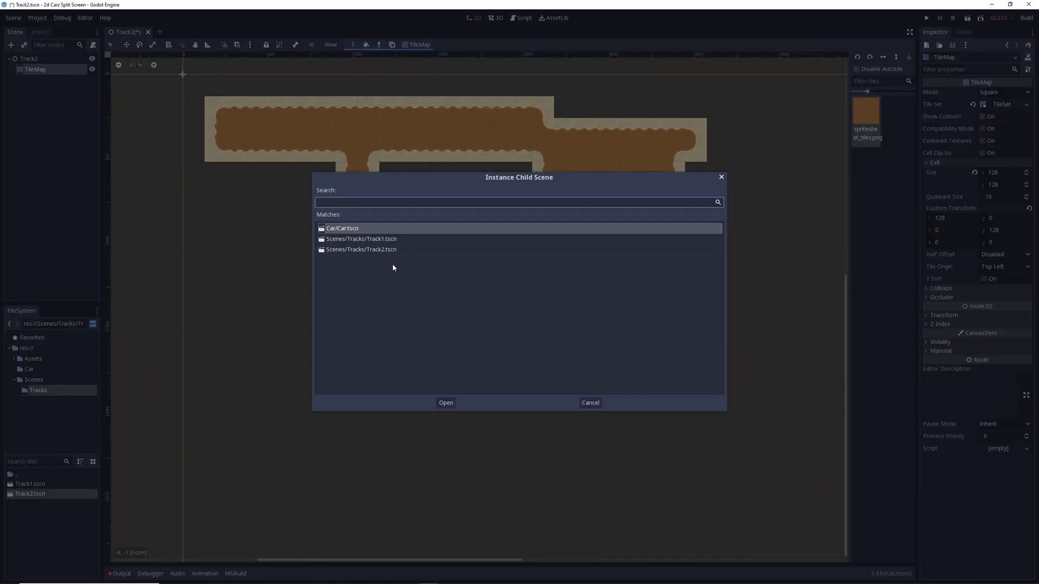
pyautogui.doubleClick(351, 229)
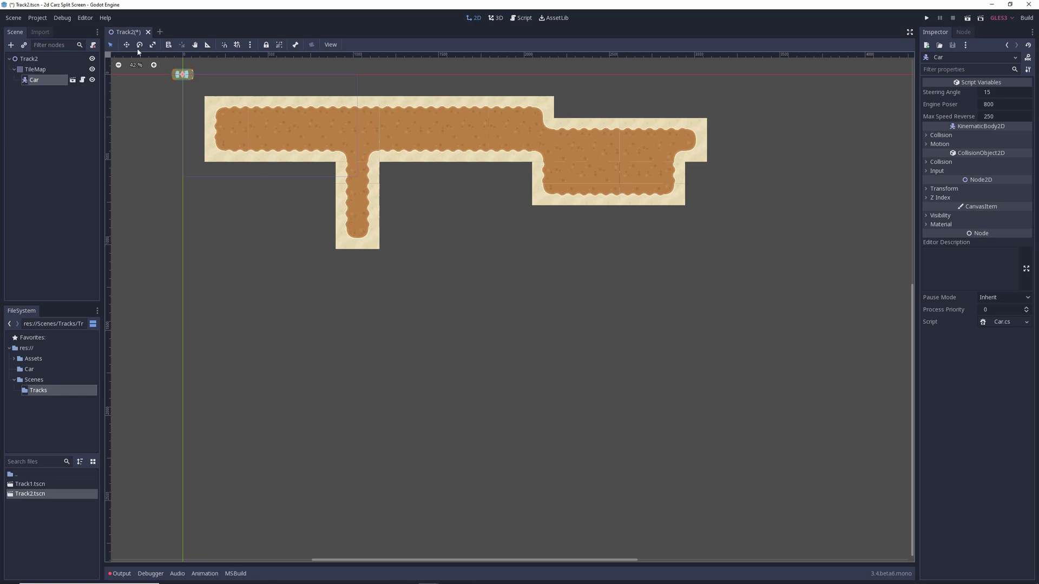
pyautogui.moveTo(183, 74); pyautogui.dragTo(240, 130)
# - Reparent the Car node from the TileMap to the Track2 root
pyautogui.click(34, 69)
pyautogui.click(33, 79)
pyautogui.moveTo(34, 80); pyautogui.dragTo(32, 61)
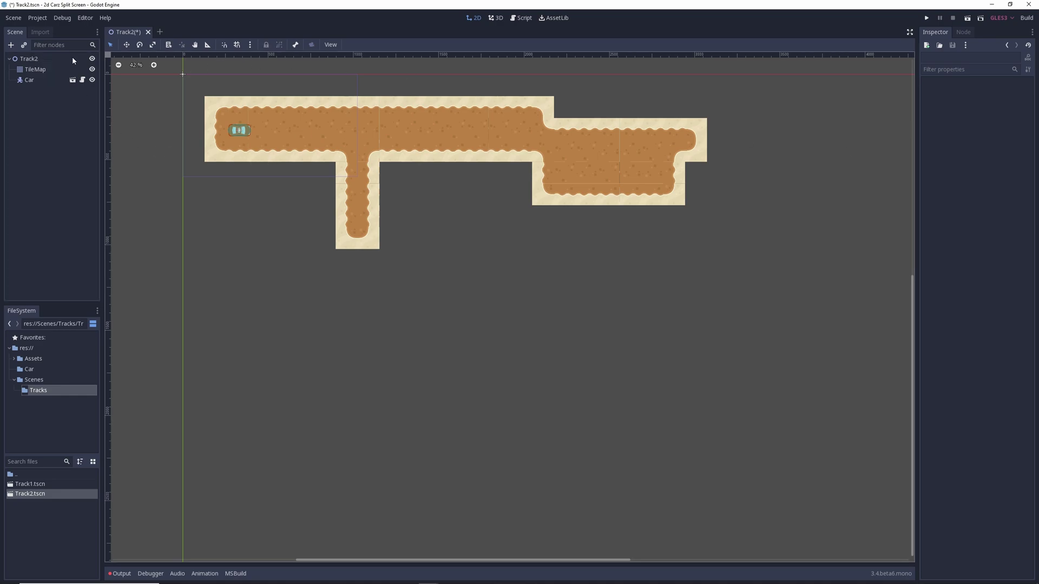
# - Widen the dirt strip on the TileMap by filling the area beneath it and the notch above its right section
pyautogui.click(36, 70)
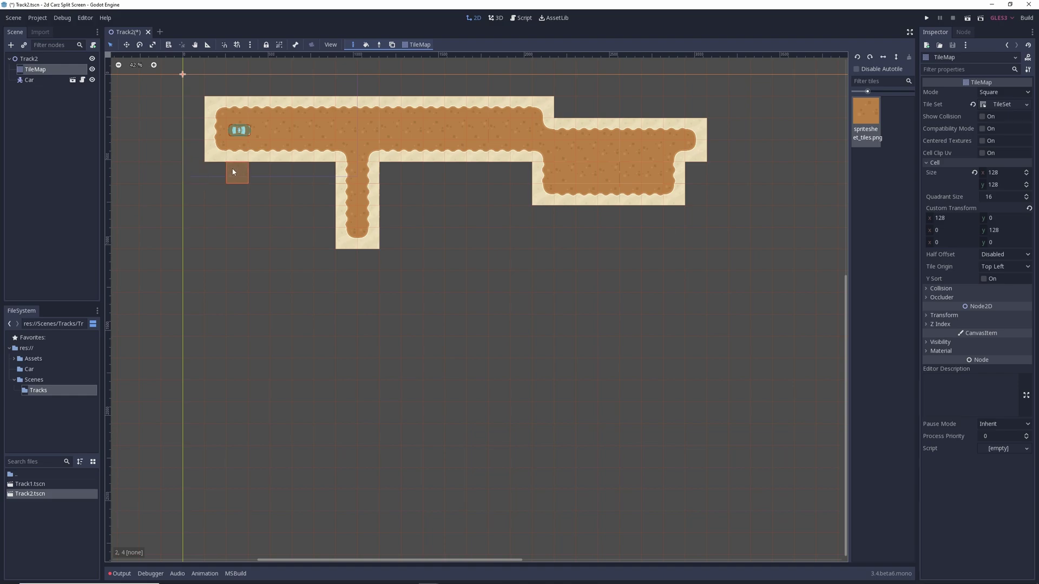
pyautogui.moveTo(216, 173)
pyautogui.mouseDown()
pyautogui.moveTo(542, 175)
pyautogui.moveTo(540, 189)
pyautogui.moveTo(214, 191)
pyautogui.mouseUp()
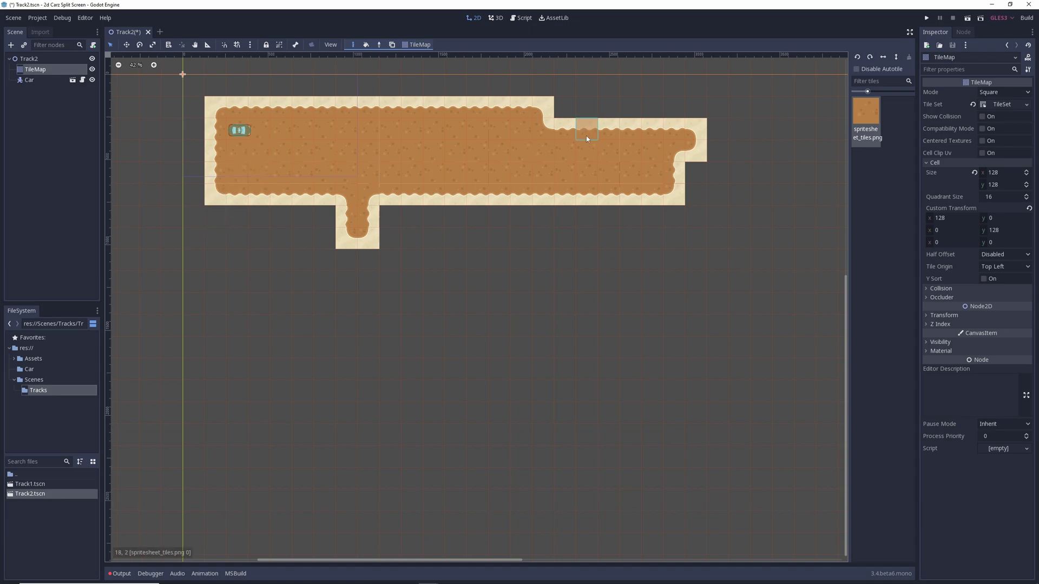
pyautogui.moveTo(564, 107); pyautogui.dragTo(695, 110)
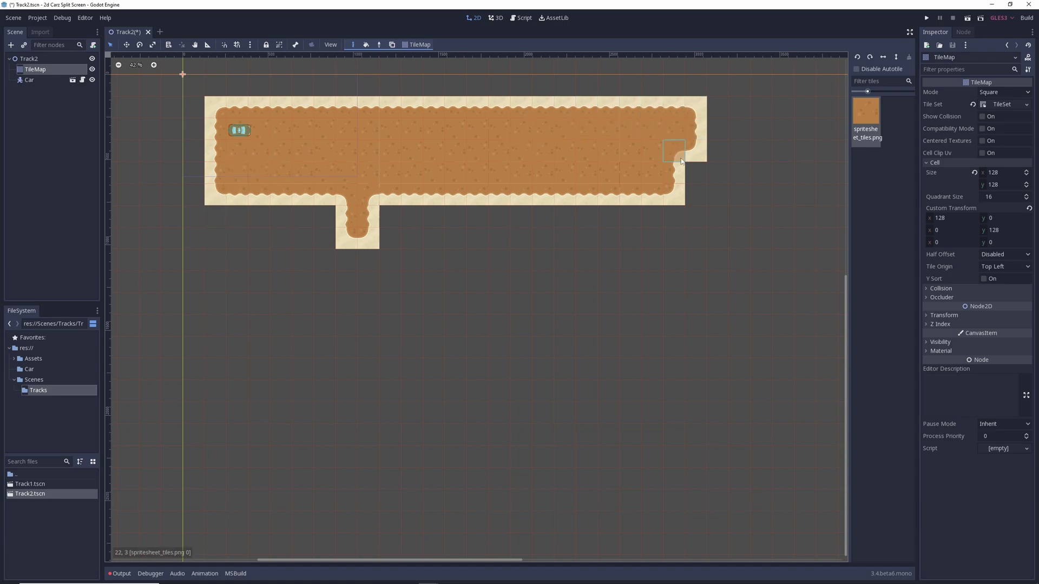
# - Extend the dirt area with a narrow passage rising from its right end and an arm to the left, cleaning up the passage's junction
pyautogui.scroll(-3, 676, 164)
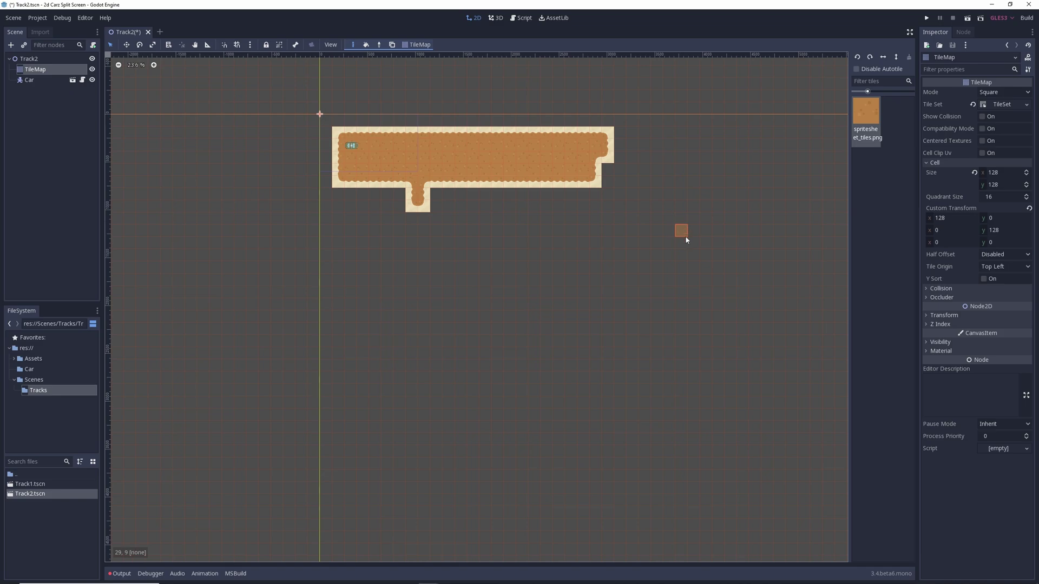
pyautogui.keyDown('ctrl'); pyautogui.scroll(2, 589, 240); pyautogui.keyUp('ctrl')
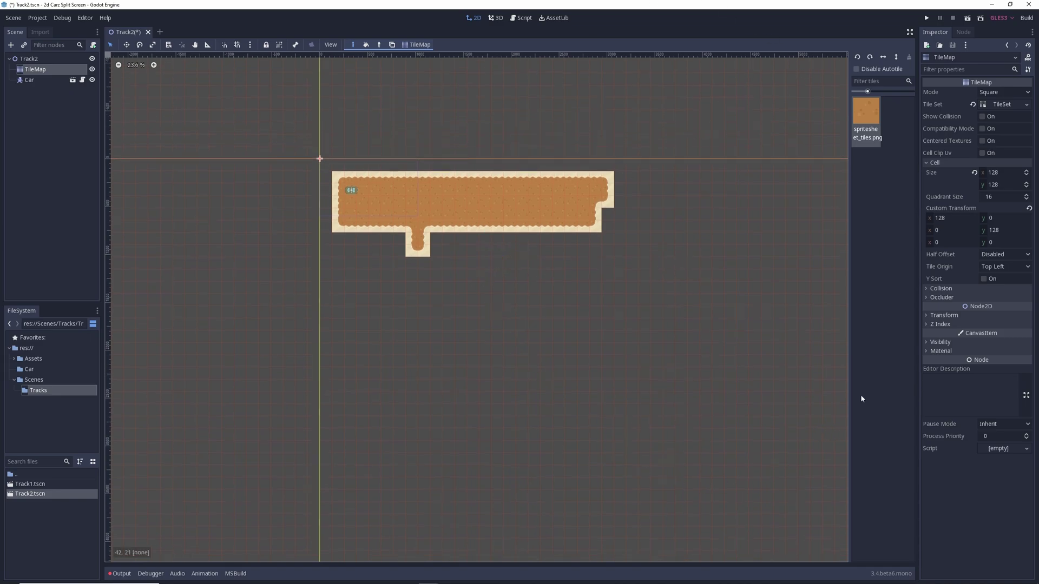
pyautogui.moveTo(638, 188)
pyautogui.mouseDown()
pyautogui.moveTo(638, 163)
pyautogui.moveTo(632, 209)
pyautogui.moveTo(646, 191)
pyautogui.moveTo(634, 206)
pyautogui.moveTo(647, 156)
pyautogui.moveTo(635, 134)
pyautogui.moveTo(652, 101)
pyautogui.moveTo(633, 126)
pyautogui.mouseUp()
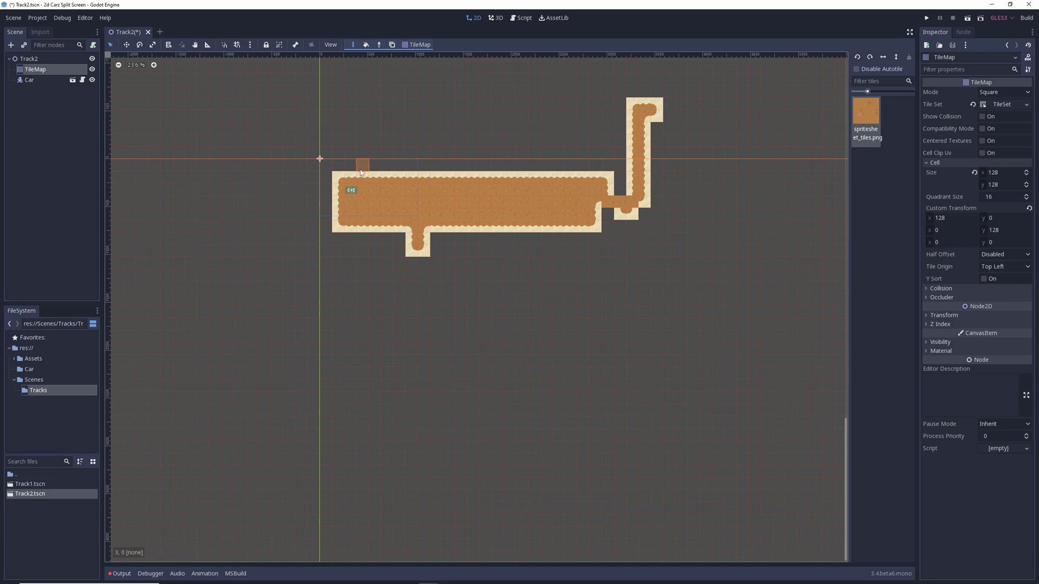
pyautogui.moveTo(341, 216)
pyautogui.mouseDown()
pyautogui.moveTo(243, 220)
pyautogui.moveTo(246, 236)
pyautogui.moveTo(340, 235)
pyautogui.mouseUp()
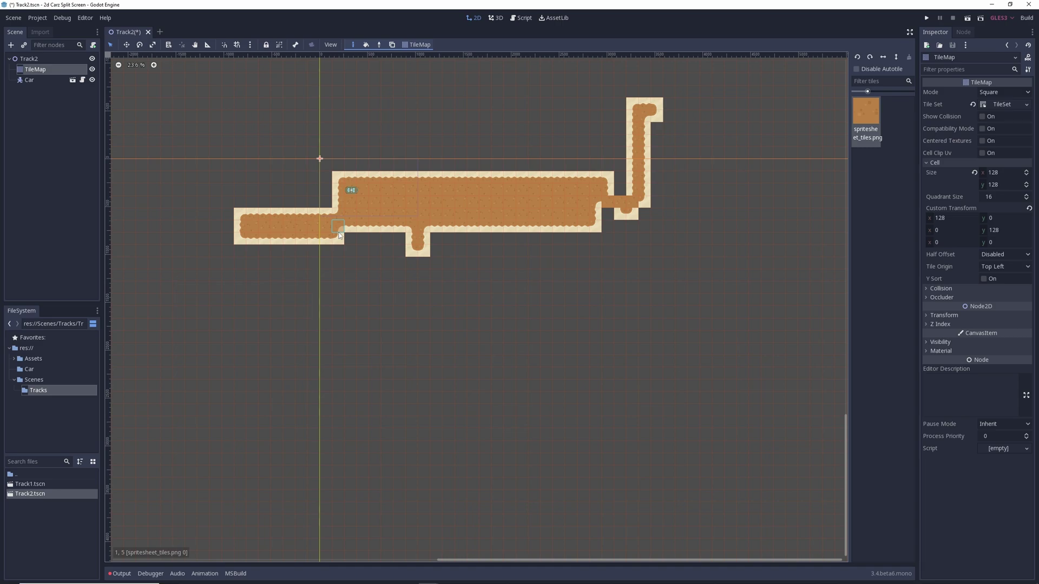
pyautogui.rightClick(620, 211)
pyautogui.click(609, 219)
# - Paint a rough one-tile-wide loop from the upper-right passage down the right side and back around to the left
pyautogui.moveTo(669, 105); pyautogui.dragTo(718, 349)
pyautogui.moveTo(725, 391)
pyautogui.mouseDown()
pyautogui.moveTo(658, 583)
pyautogui.moveTo(345, 475)
pyautogui.moveTo(313, 299)
pyautogui.mouseUp()
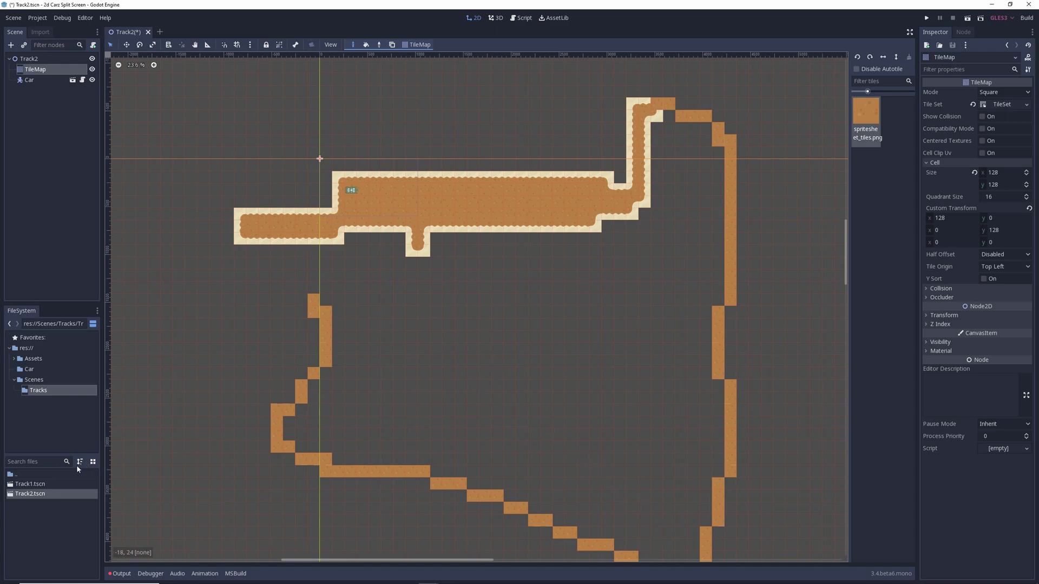
# - Check the layout of Track1.tscn and undo the rough one-tile-wide loop in Track2
pyautogui.doubleClick(29, 484)
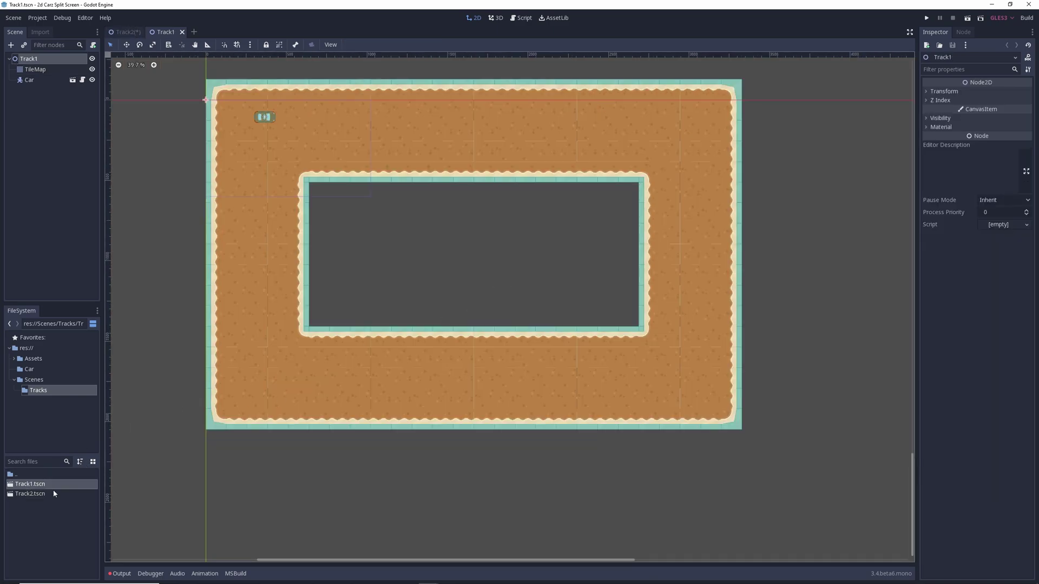
pyautogui.doubleClick(51, 495)
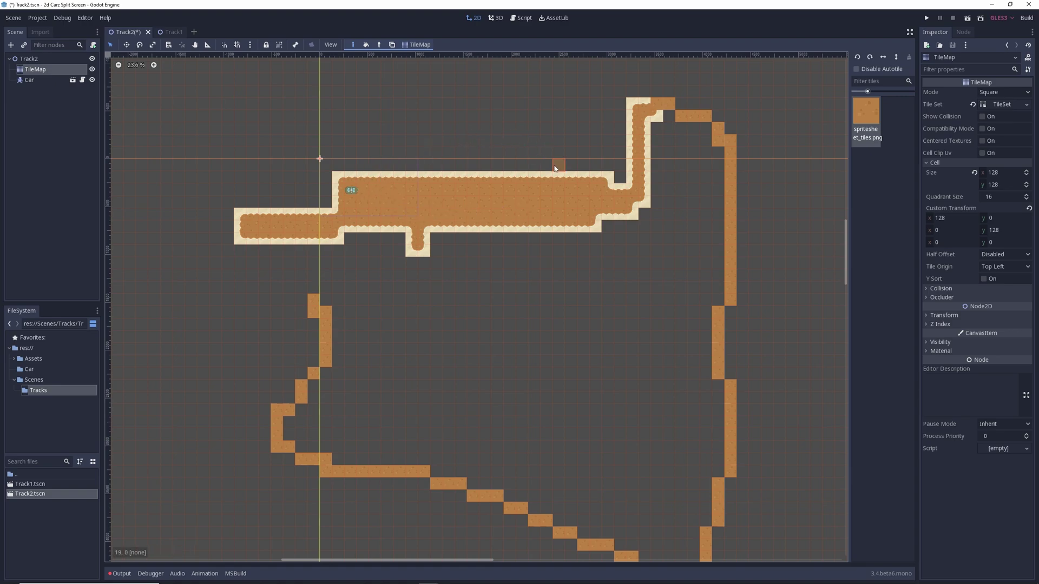
pyautogui.hotkey('ctrl', 'z')
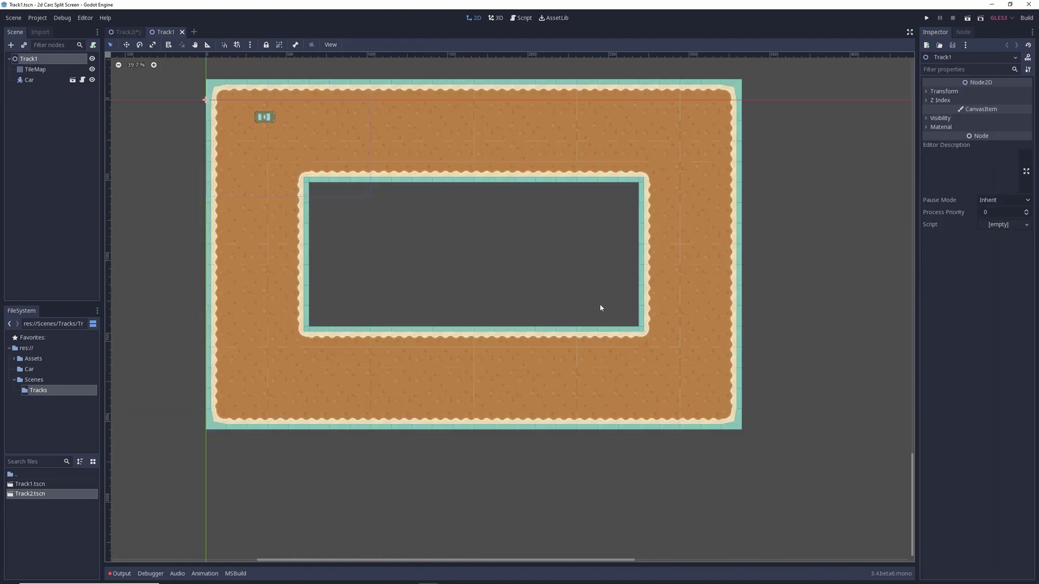
pyautogui.hotkey('ctrl', 'z')
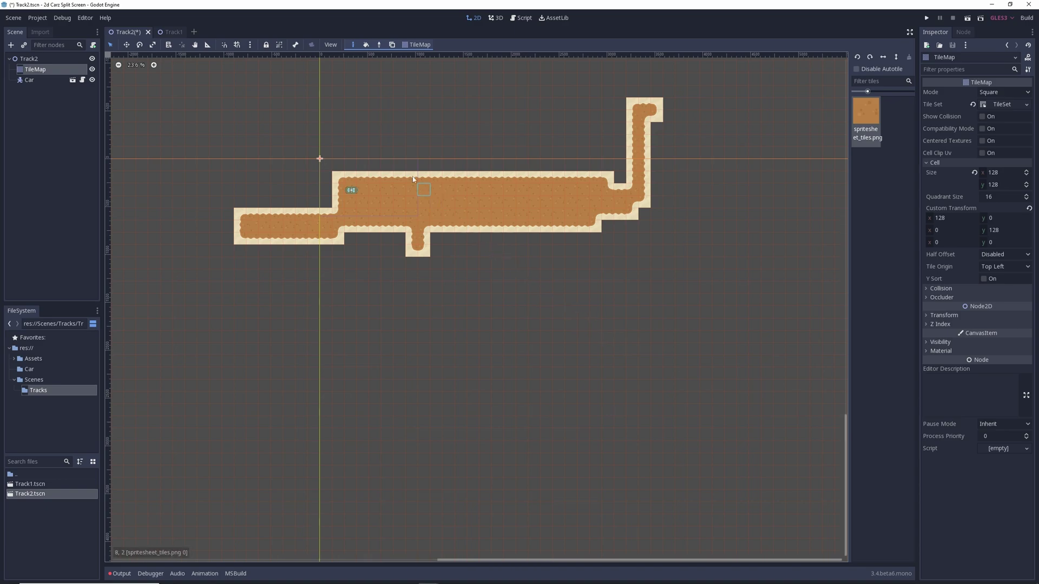
# - Open the TileMap's TileSet for editing and select the sand-and-dirt autotile in the spritesheet texture
pyautogui.scroll(5, 394, 173)
pyautogui.scroll(1, 346, 299)
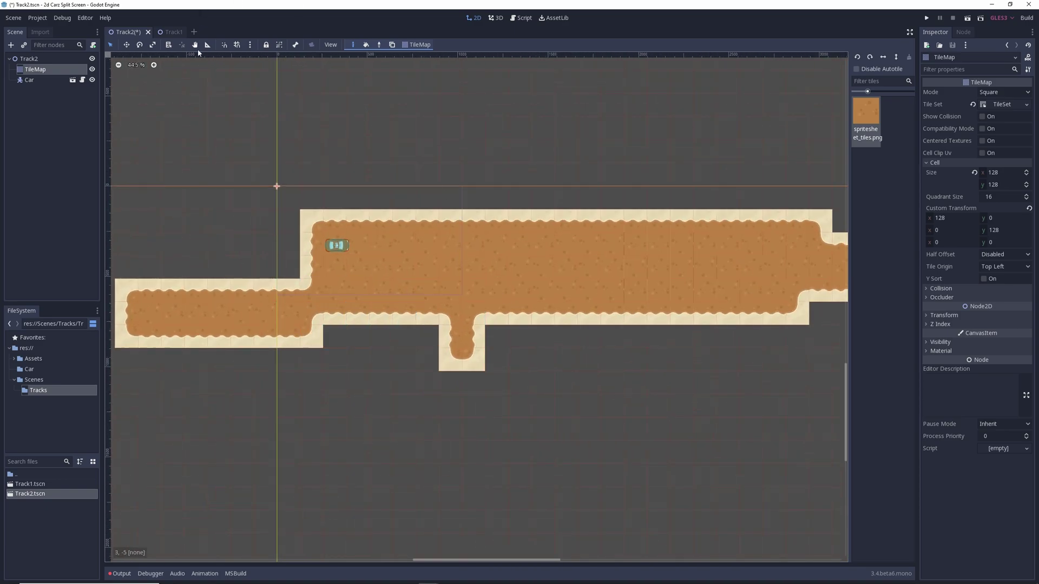
pyautogui.click(999, 105)
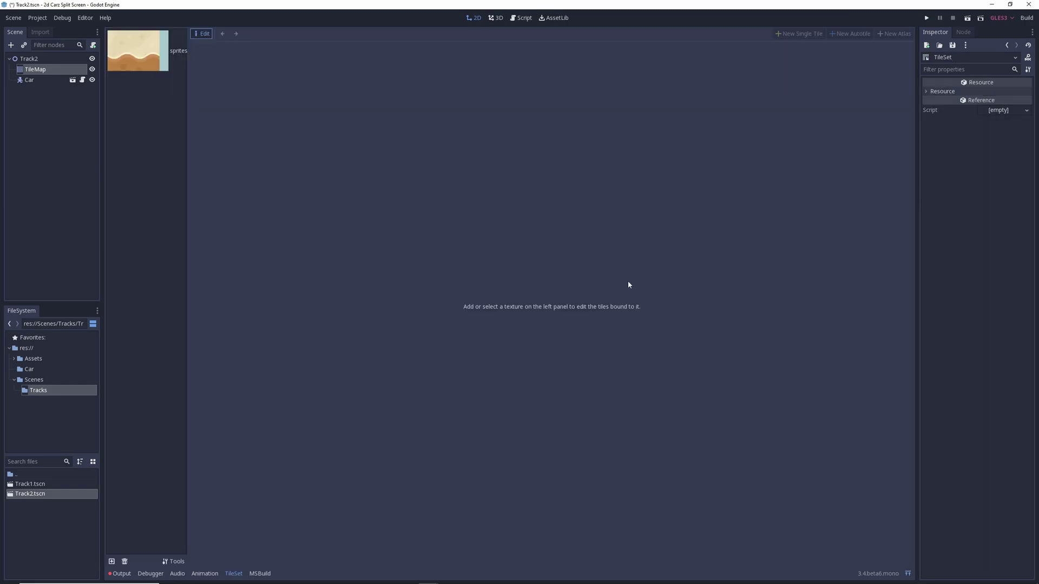
pyautogui.click(134, 51)
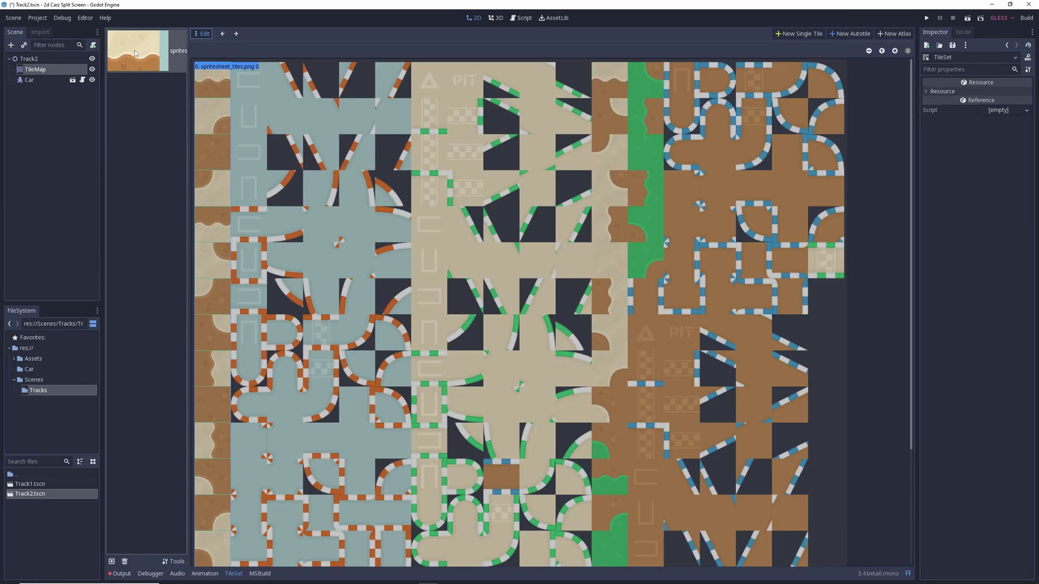
pyautogui.click(883, 51)
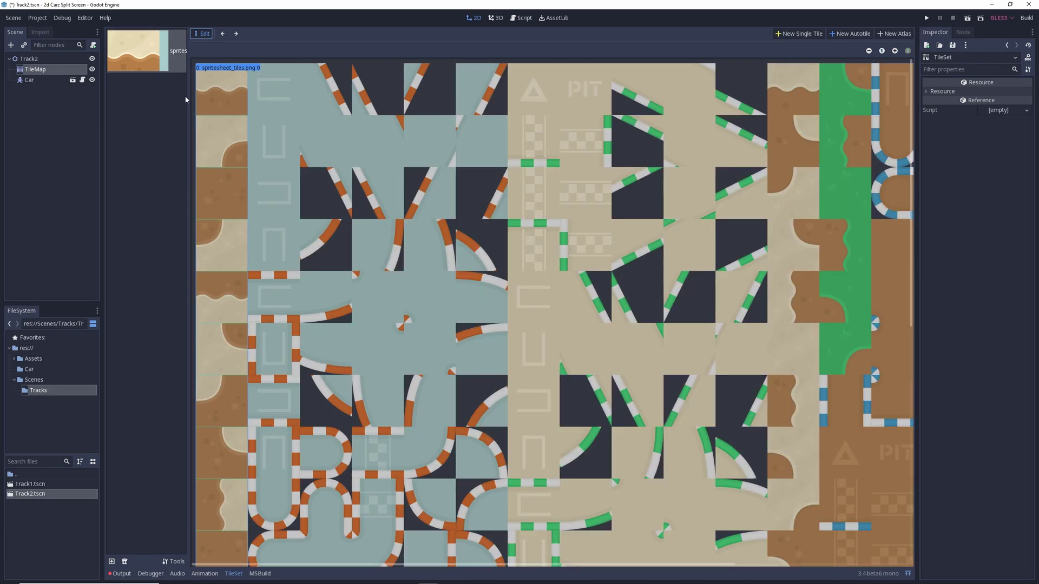
pyautogui.click(225, 100)
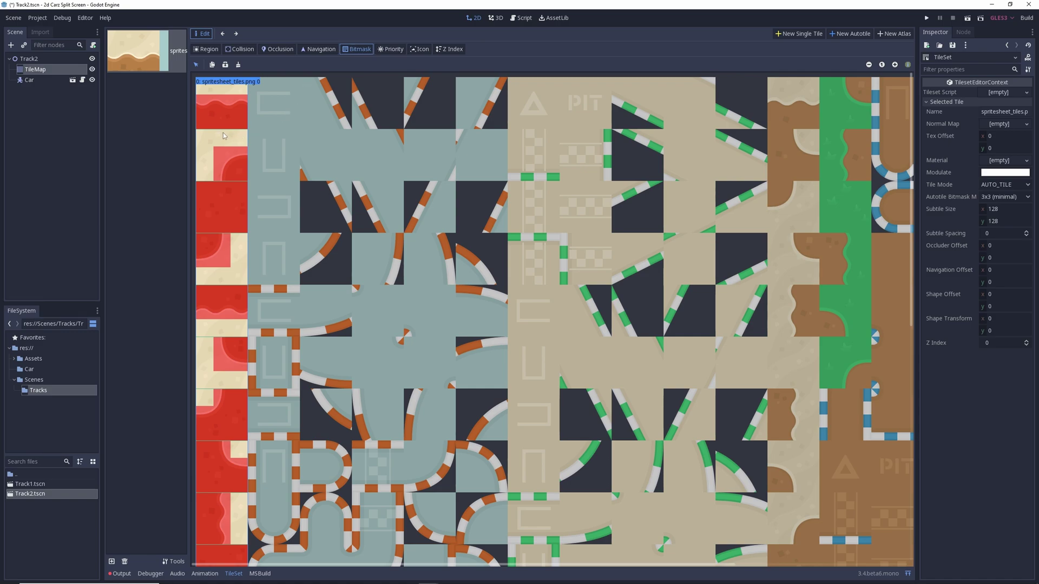
# - Switch the autotile to collision editing and enable grid snapping over its first subtiles
pyautogui.click(239, 49)
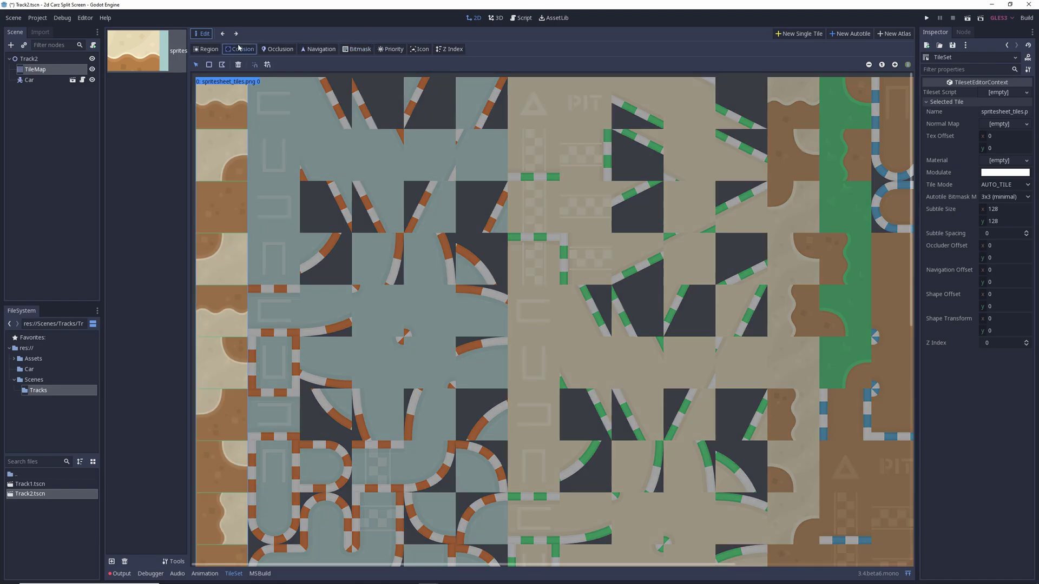
pyautogui.click(268, 64)
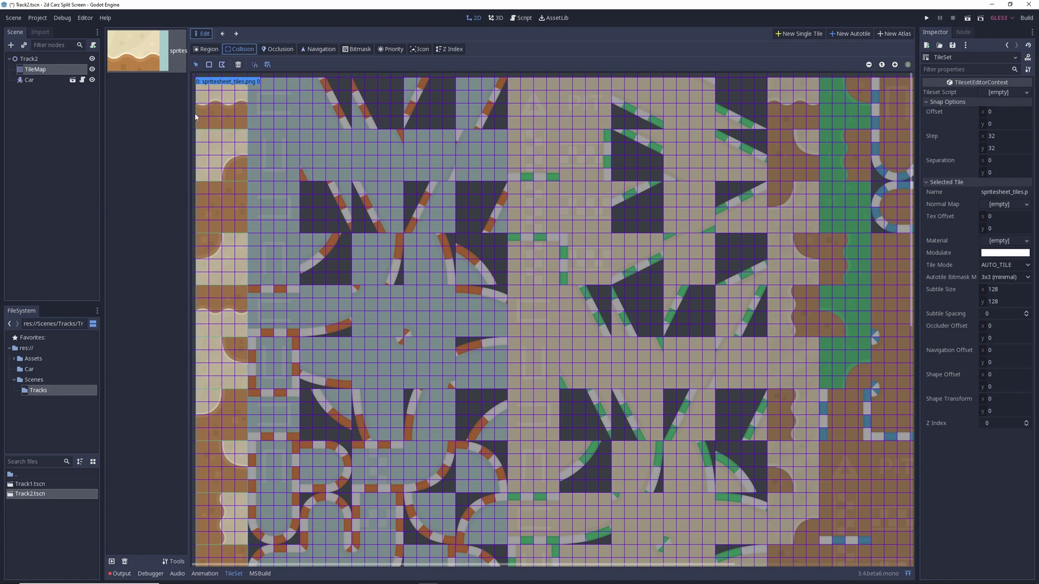
pyautogui.keyDown('ctrl'); pyautogui.scroll(5, 226, 108); pyautogui.keyUp('ctrl')
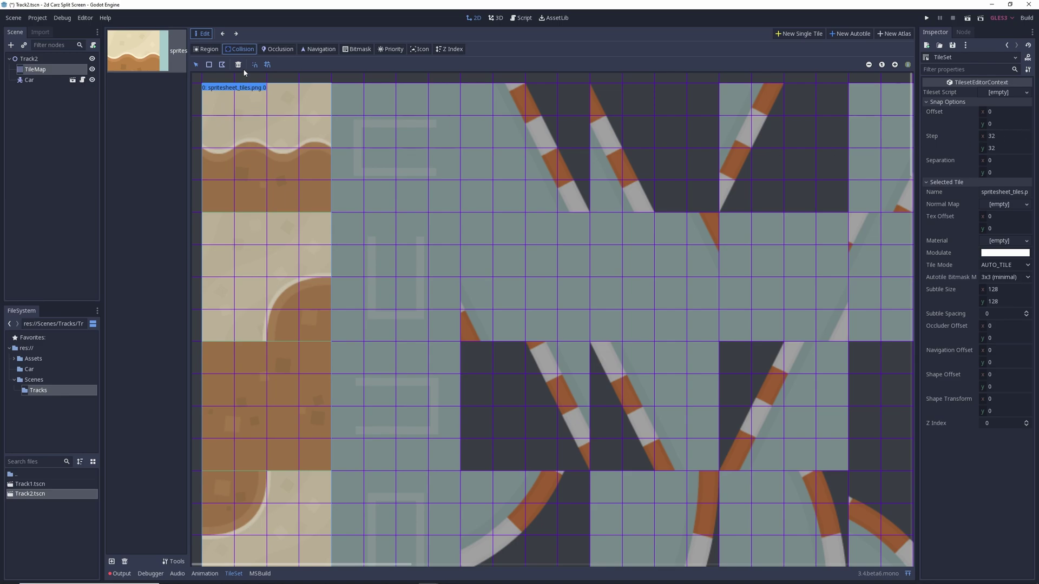
# - Add a rectangular collision shape to the first subtile and shrink it to a one-cell-high strip along the subtile's upper edge
pyautogui.click(210, 65)
pyautogui.click(211, 107)
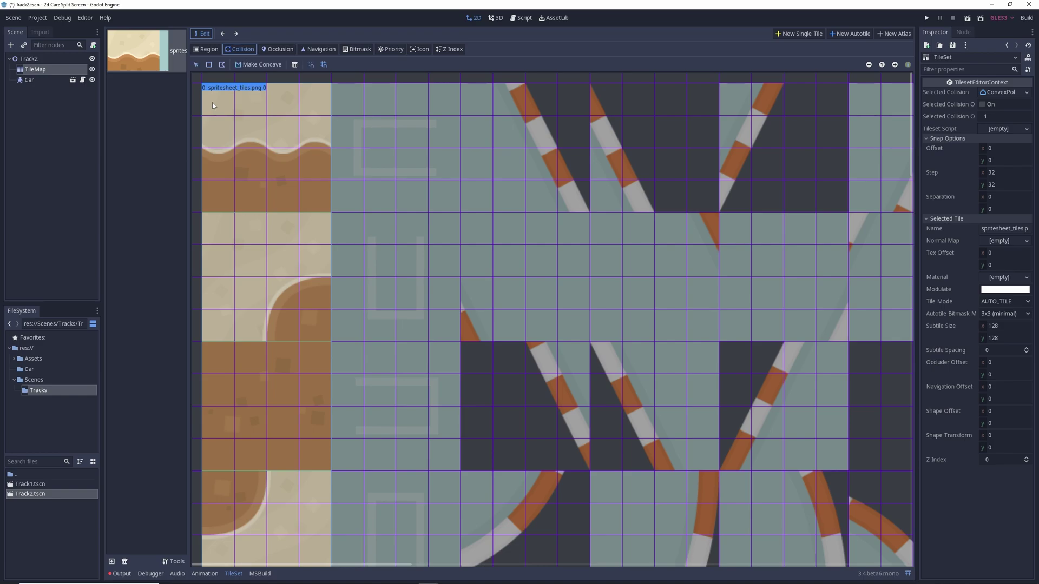
pyautogui.click(258, 177)
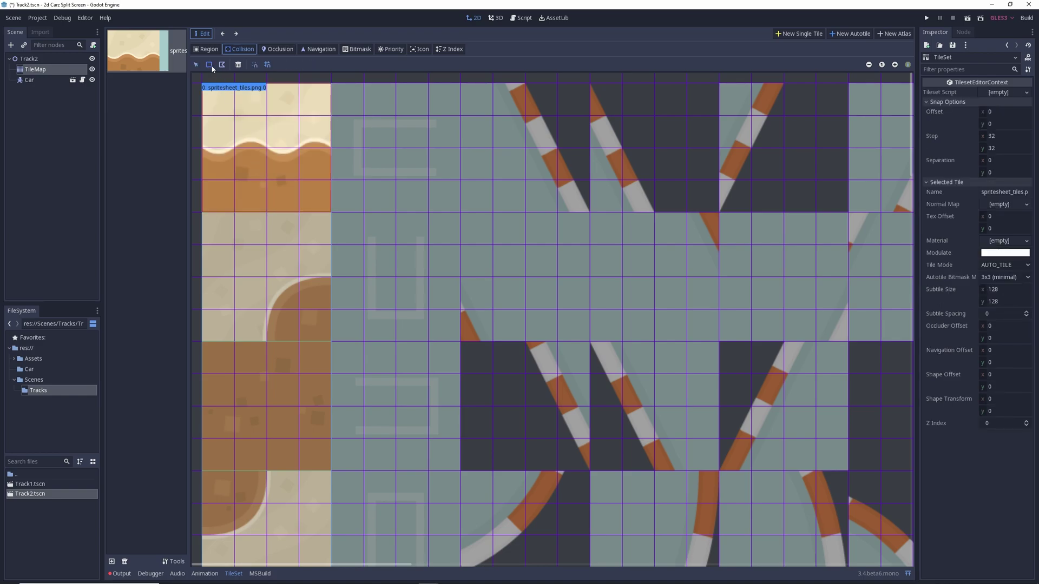
pyautogui.click(263, 168)
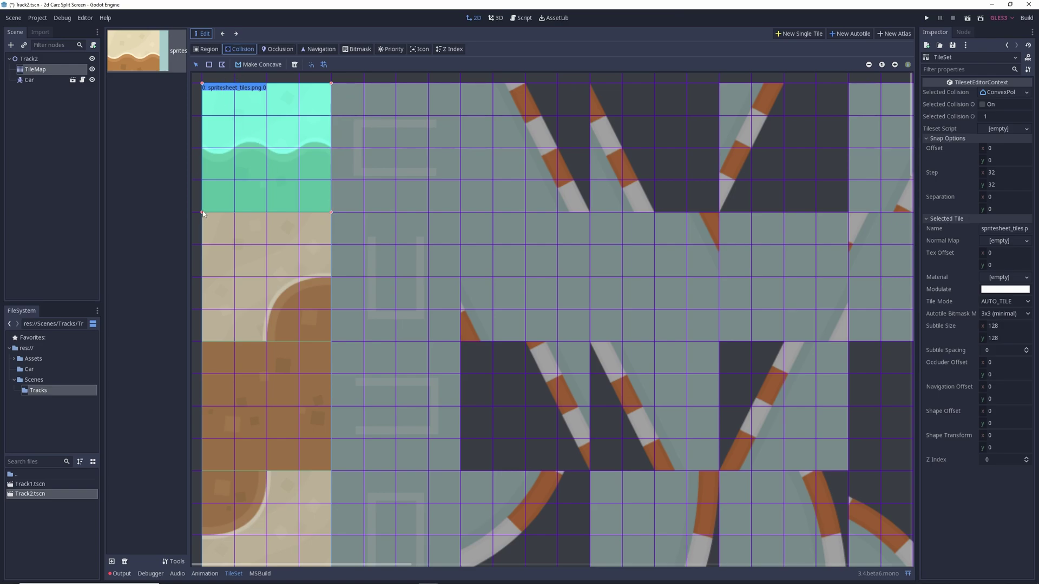
pyautogui.moveTo(202, 212); pyautogui.dragTo(207, 125)
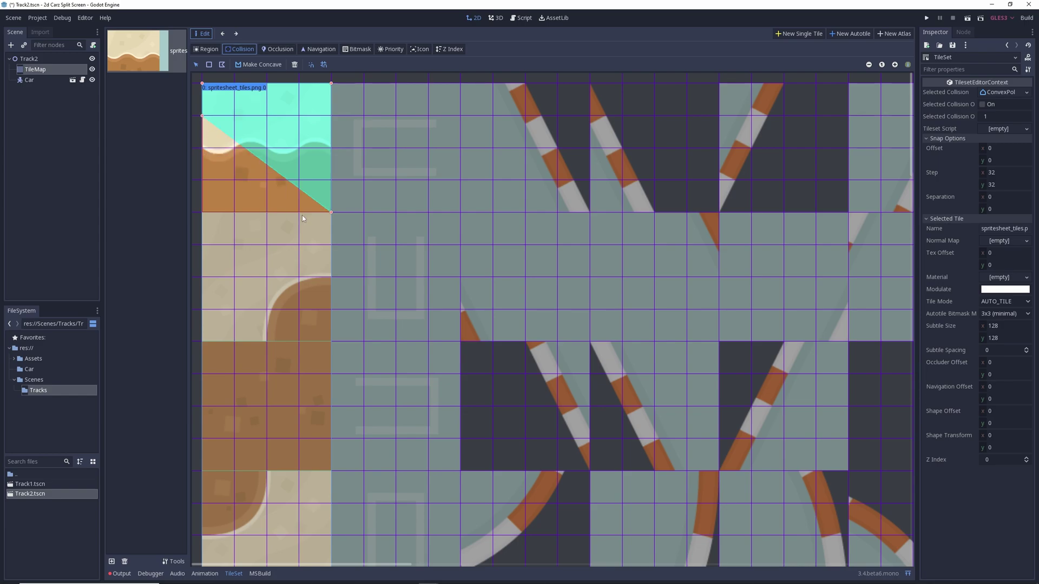
pyautogui.moveTo(330, 213); pyautogui.dragTo(331, 116)
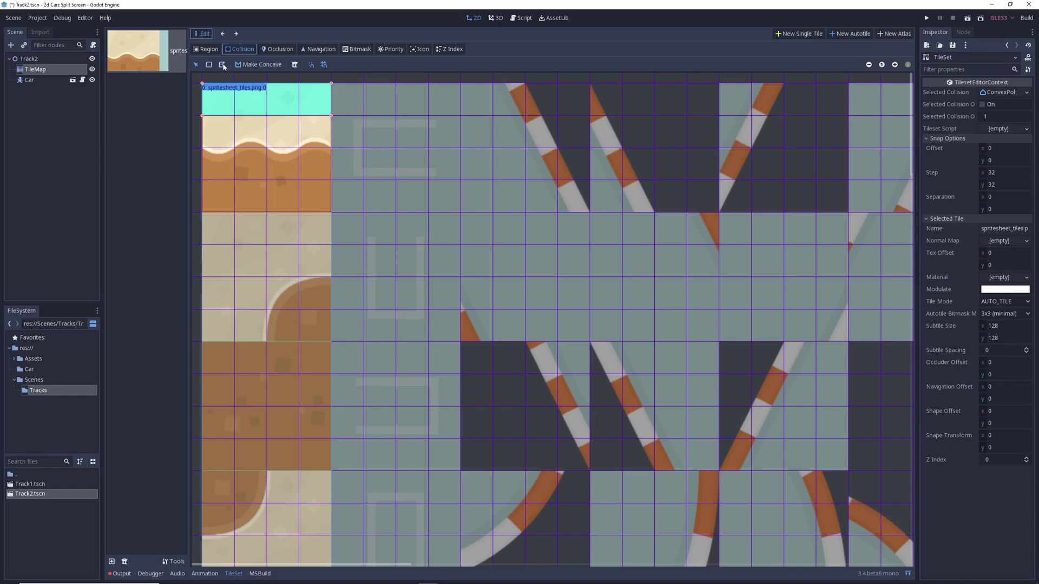
# - Draw an L-shaped collision polygon, one snap cell wide, along the upper and left edges of the second autotile subtile
pyautogui.click(235, 342)
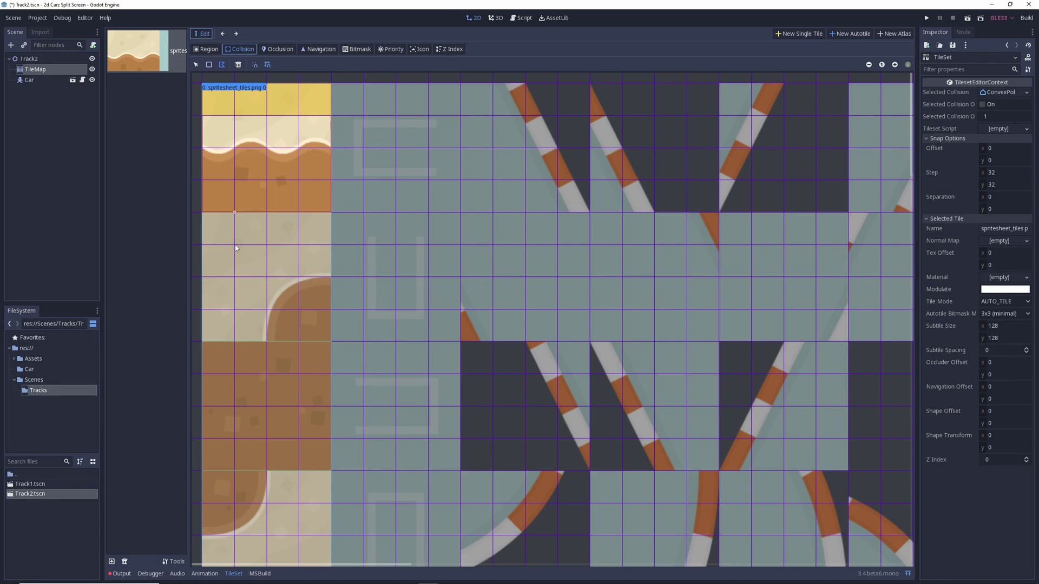
pyautogui.click(311, 244)
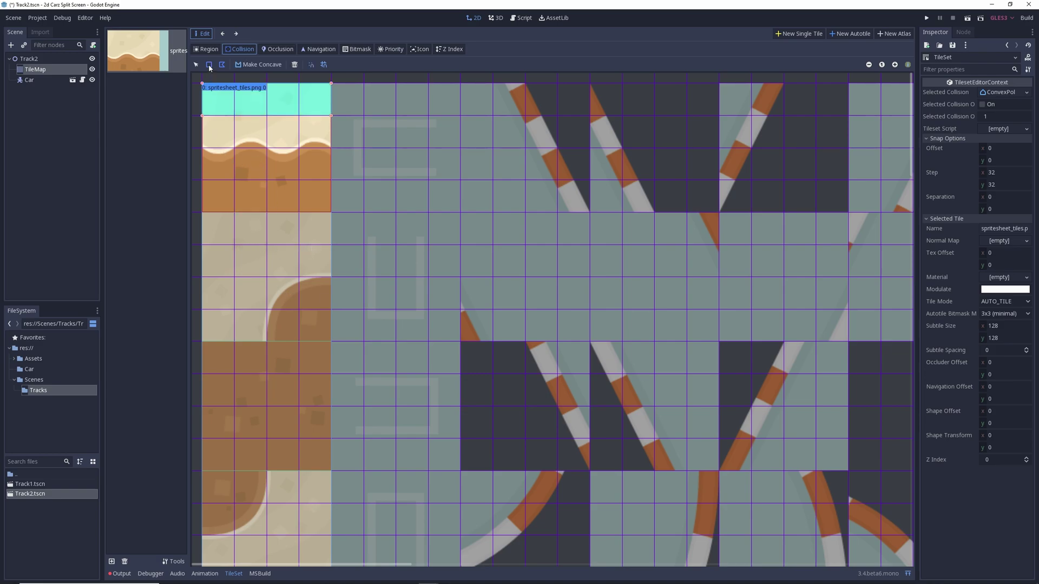
pyautogui.click(250, 313)
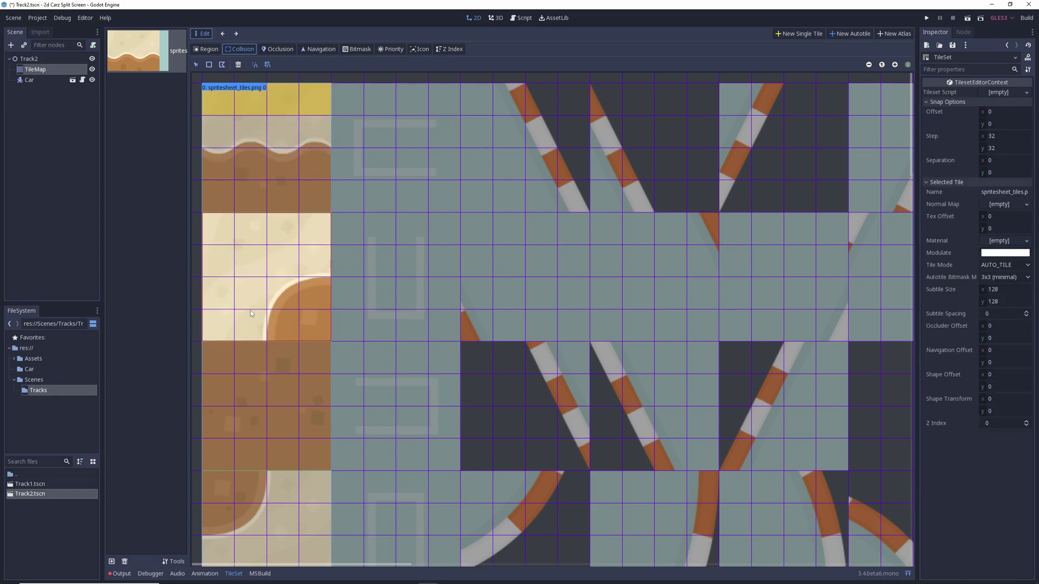
pyautogui.click(221, 65)
pyautogui.click(330, 246)
pyautogui.click(202, 216)
pyautogui.click(235, 342)
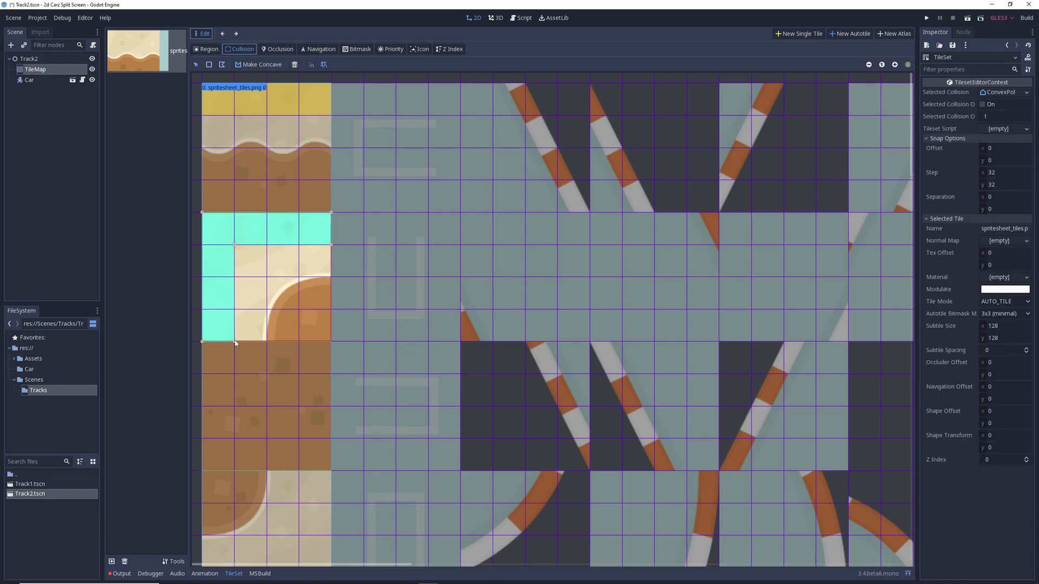
pyautogui.moveTo(235, 245); pyautogui.dragTo(267, 278)
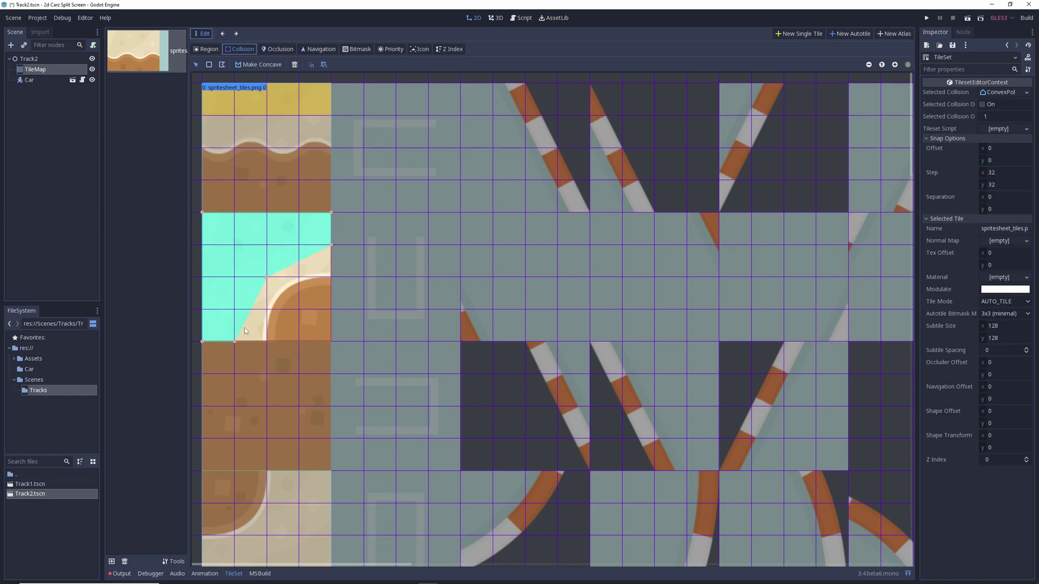
pyautogui.moveTo(266, 277)
pyautogui.mouseDown()
pyautogui.moveTo(269, 246)
pyautogui.moveTo(228, 247)
pyautogui.moveTo(263, 268)
pyautogui.mouseUp()
# - Draw an L-shaped collision polygon along the right and lower edges of the sand subtile with dirt in its upper-left corner
pyautogui.scroll(-3, 265, 289)
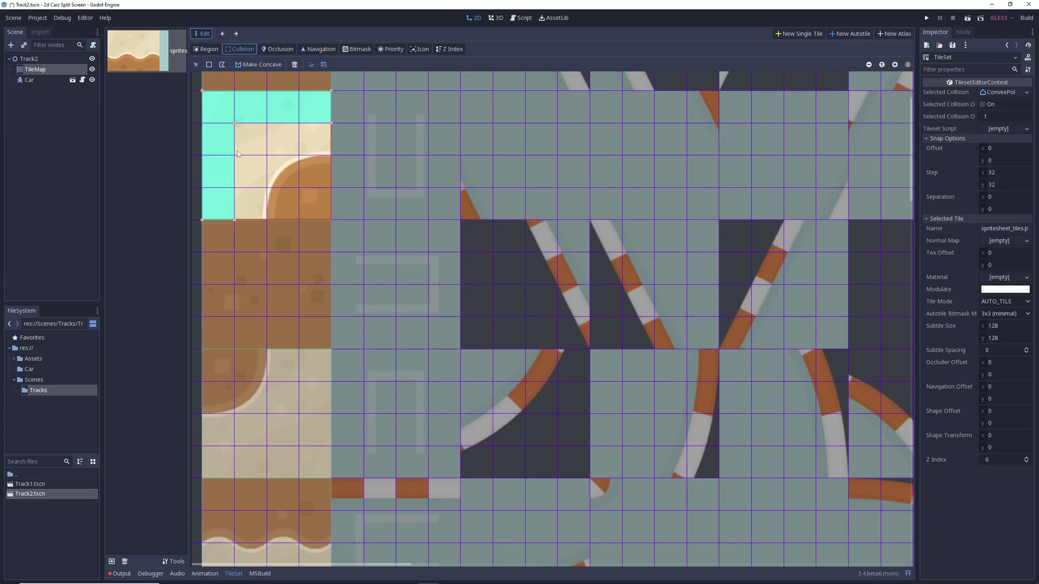
pyautogui.click(309, 411)
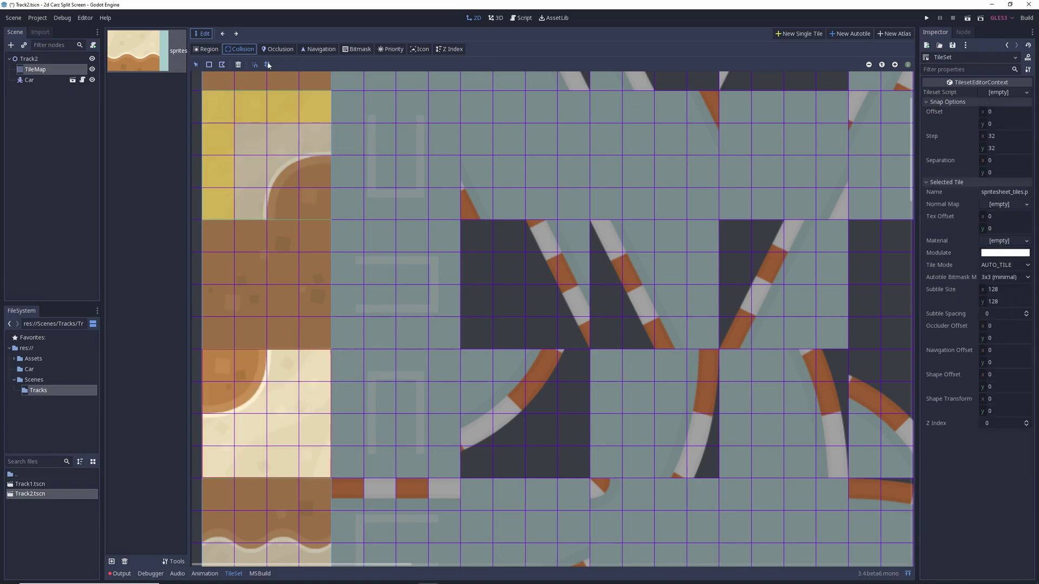
pyautogui.click(298, 349)
pyautogui.click(299, 447)
pyautogui.click(202, 478)
pyautogui.click(331, 479)
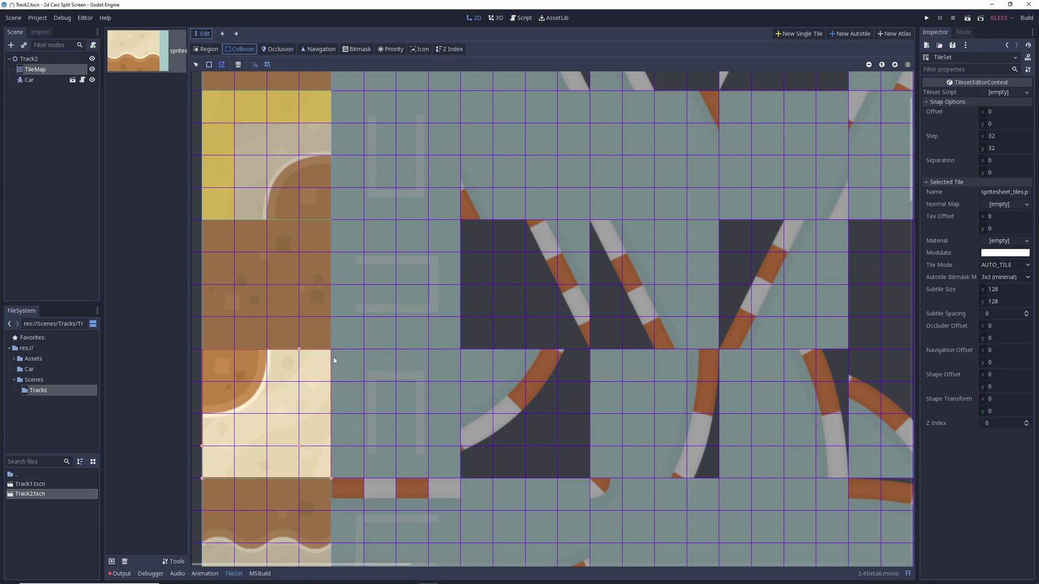
pyautogui.click(299, 349)
# - Draw an L-shaped collision polygon along the left and lower edges of the sand subtile with dirt in its upper-right corner
pyautogui.scroll(-3, 789, 293)
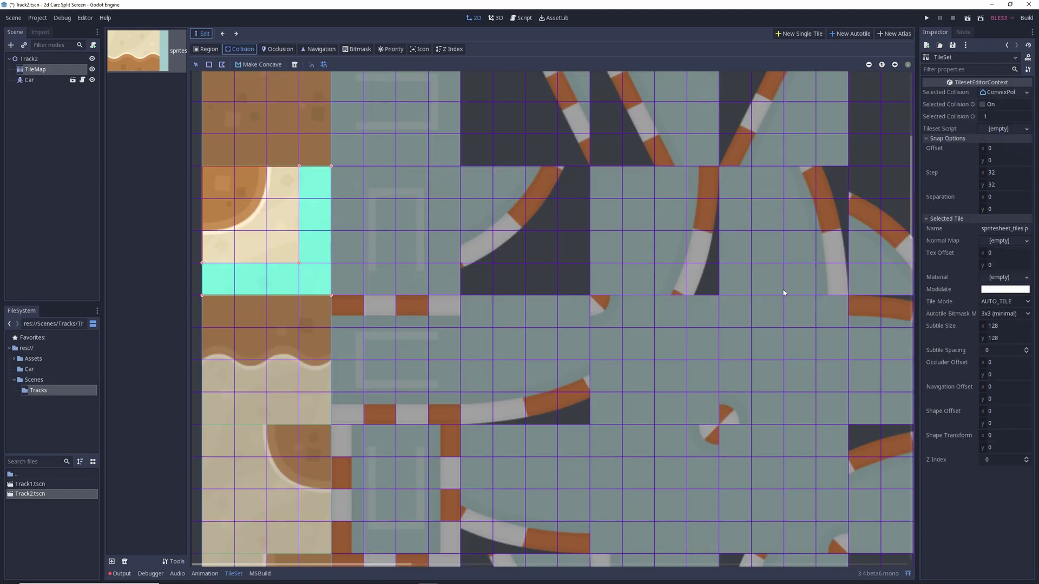
pyautogui.scroll(3, 745, 354)
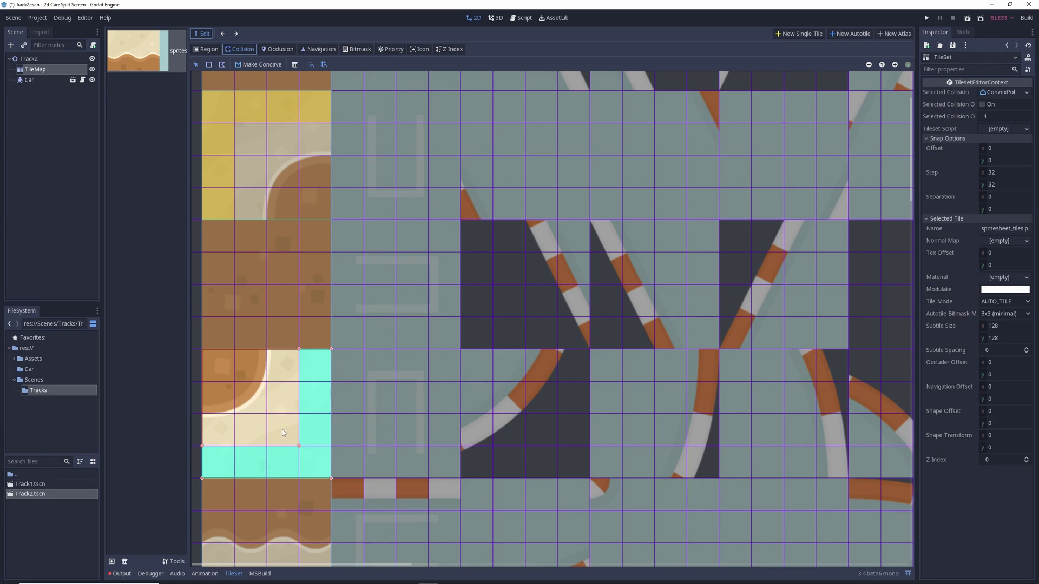
pyautogui.scroll(-3, 283, 431)
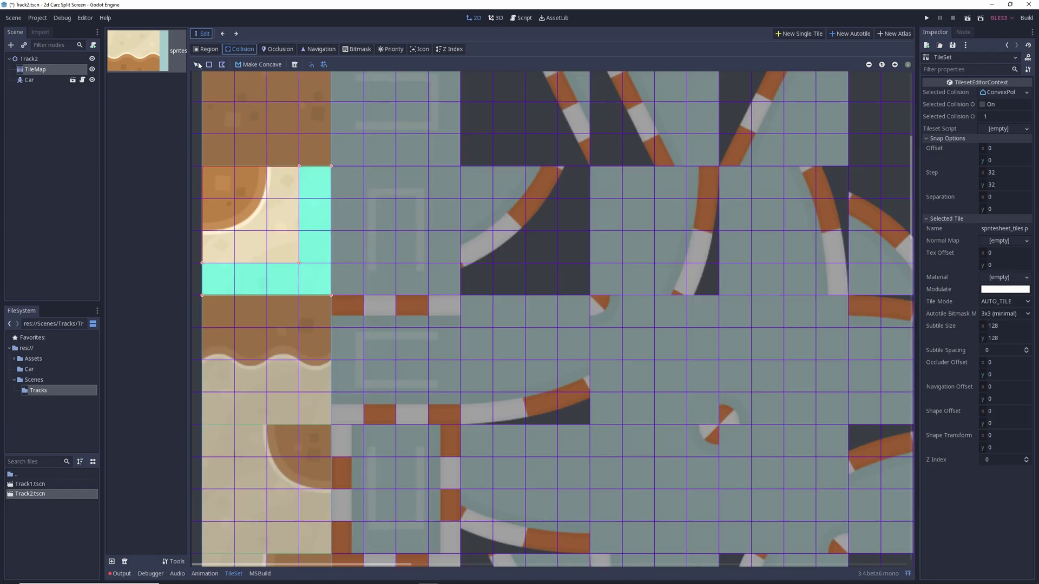
pyautogui.scroll(-2, 255, 228)
pyautogui.click(252, 253)
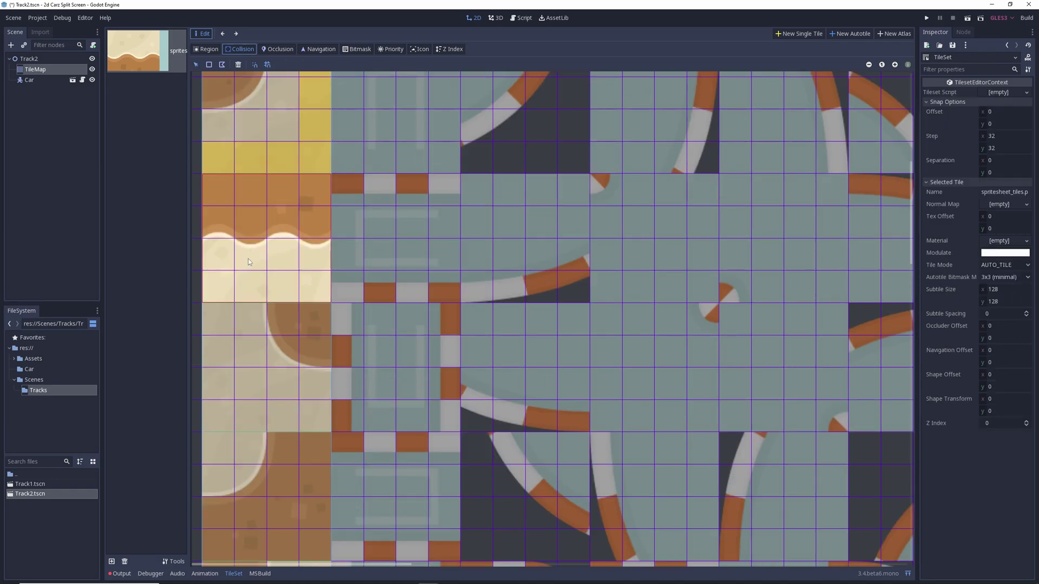
pyautogui.click(222, 64)
pyautogui.click(202, 303)
pyautogui.click(234, 303)
pyautogui.click(234, 400)
pyautogui.click(331, 400)
pyautogui.click(331, 432)
pyautogui.click(201, 432)
pyautogui.scroll(-1, 312, 355)
pyautogui.scroll(1, 311, 354)
# - Save the Track2 scene and turn on Show Collision for the TileMap
pyautogui.hotkey('ctrl', 's')
pyautogui.click(38, 75)
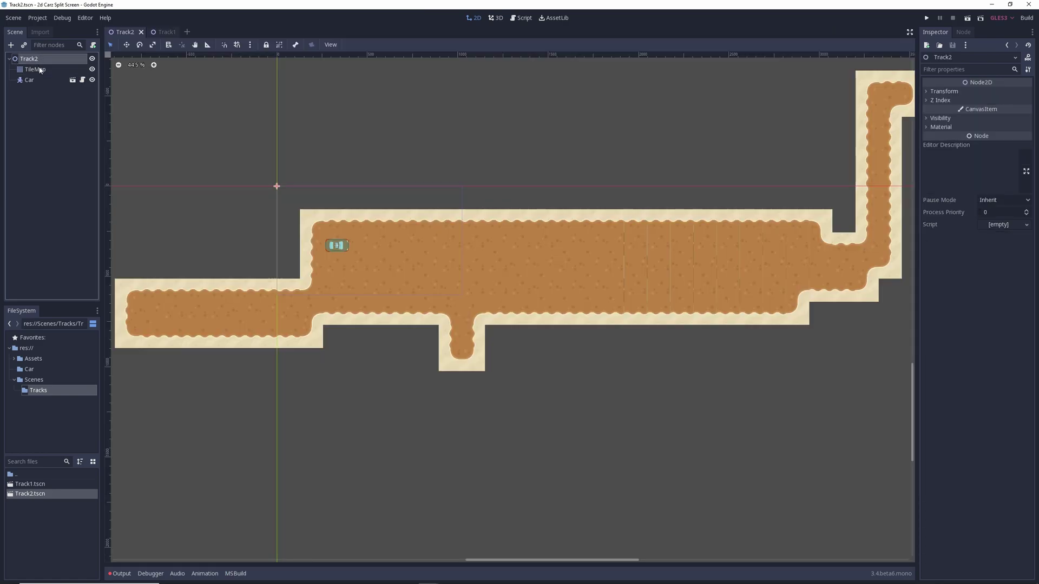
pyautogui.click(41, 70)
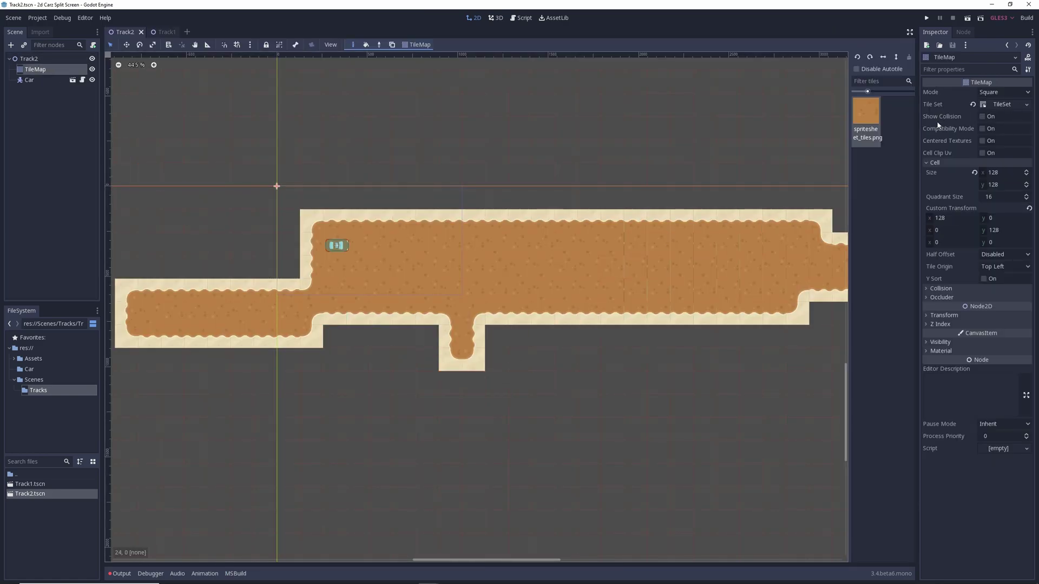
pyautogui.click(982, 116)
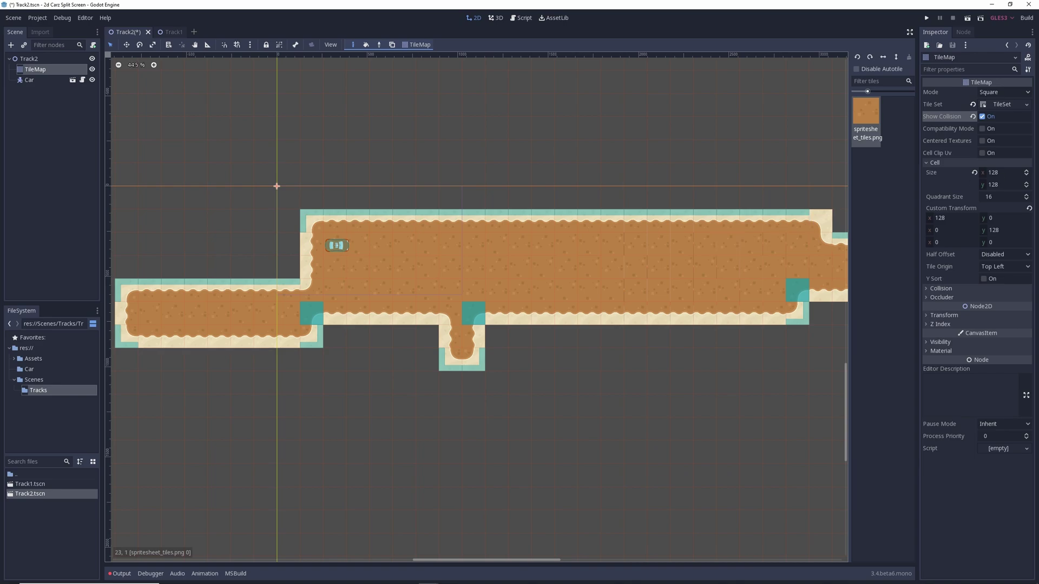
# - Reopen the TileMap's TileSet and select the sand-and-dirt autotile in the spritesheet texture for collision editing
pyautogui.click(1001, 105)
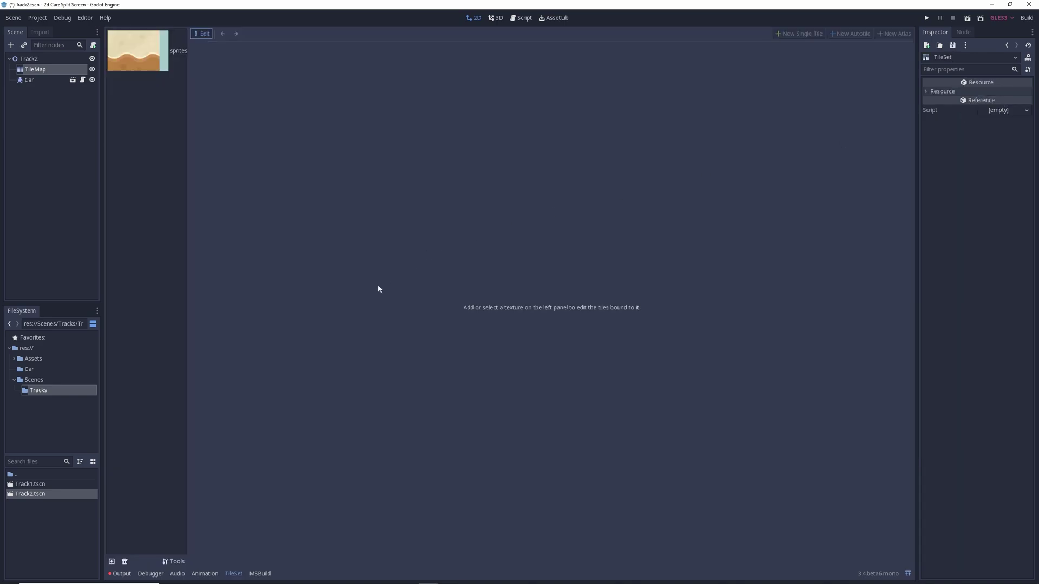
pyautogui.click(137, 35)
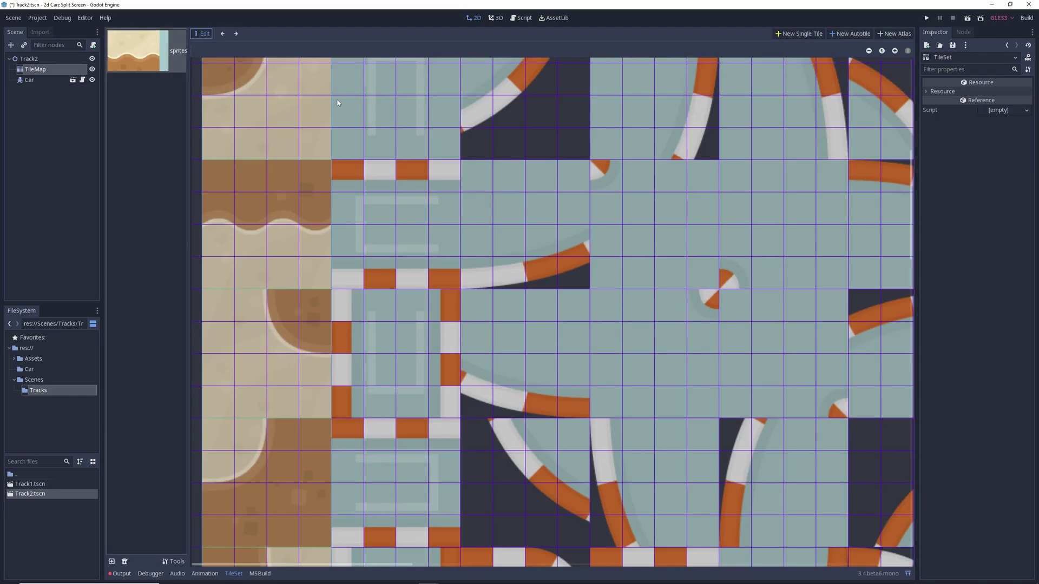
pyautogui.click(882, 51)
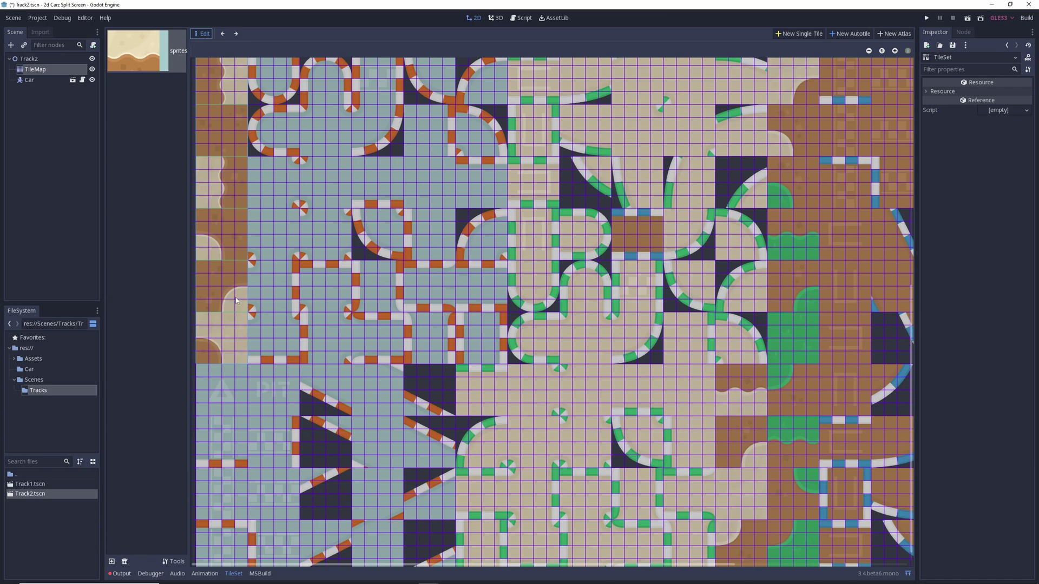
pyautogui.click(235, 297)
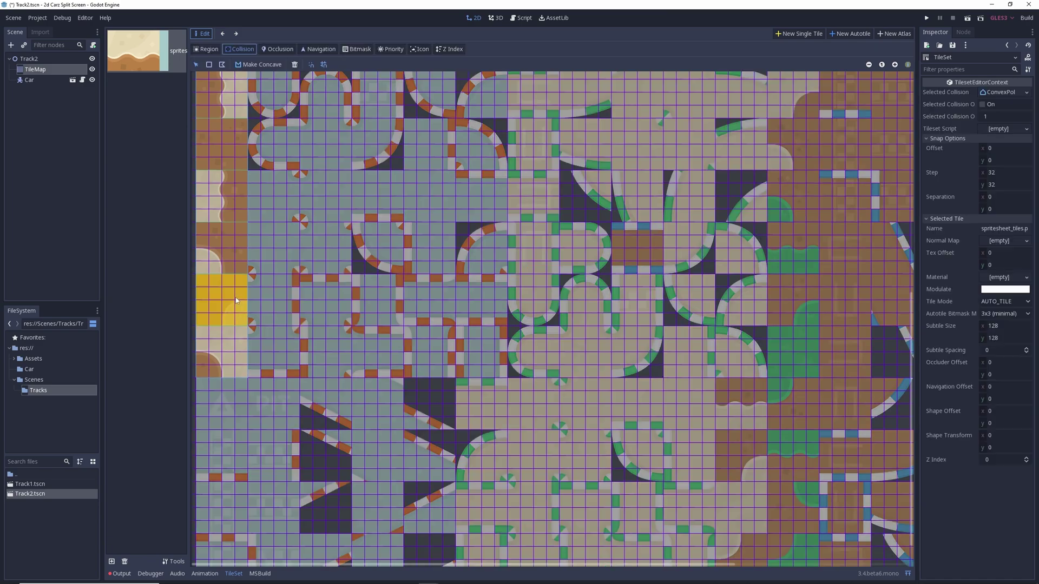
# - Delete the full-tile collision shape from the dirt subtile with sand in its lower-right corner
pyautogui.scroll(2, 231, 331)
pyautogui.scroll(-1, 231, 330)
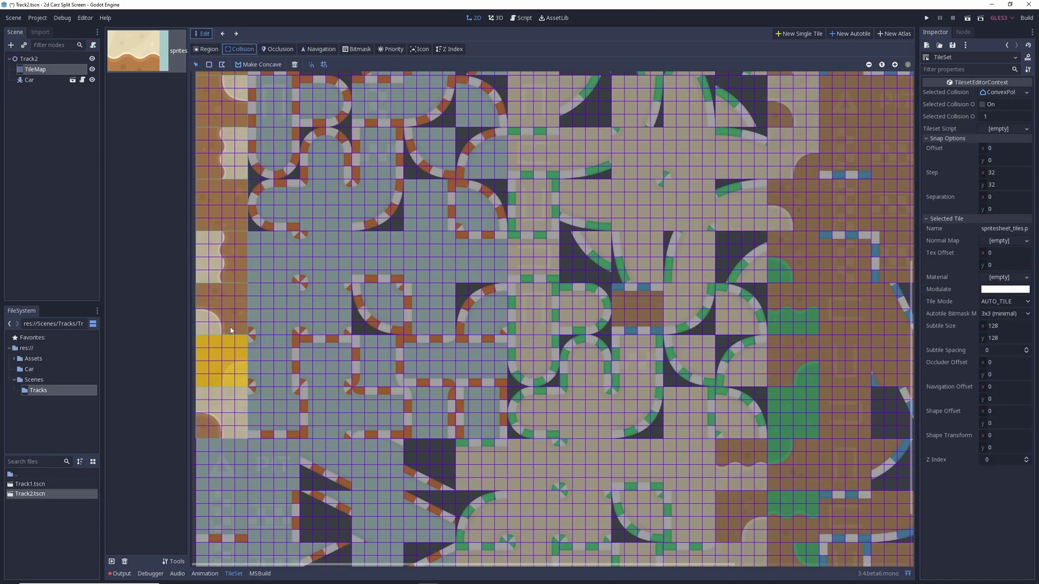
pyautogui.scroll(4, 231, 327)
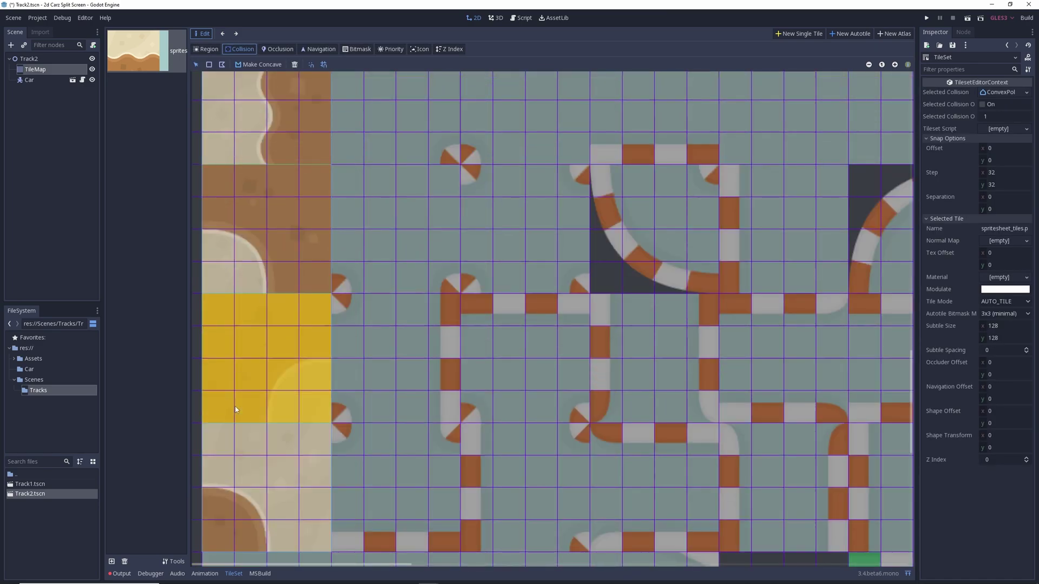
pyautogui.scroll(-3, 235, 410)
pyautogui.click(246, 228)
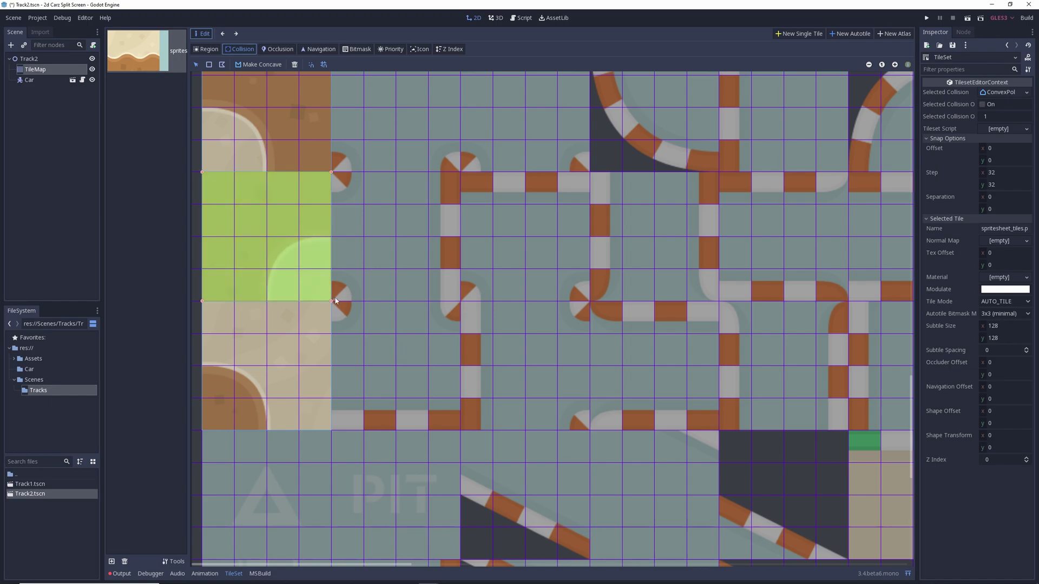
pyautogui.click(295, 240)
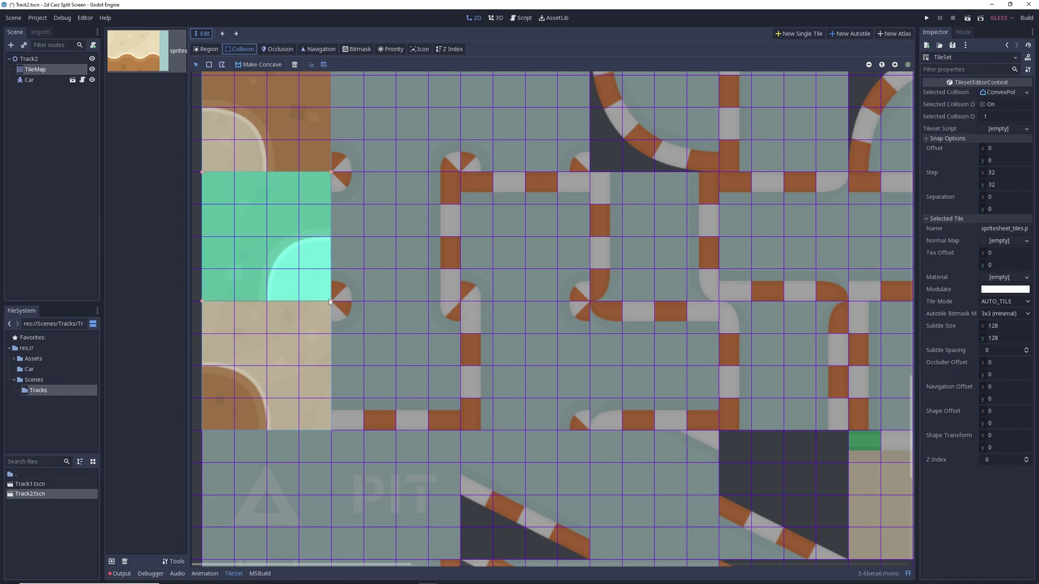
pyautogui.moveTo(328, 299)
pyautogui.mouseDown()
pyautogui.moveTo(234, 301)
pyautogui.moveTo(317, 306)
pyautogui.mouseUp()
pyautogui.press('Delete')
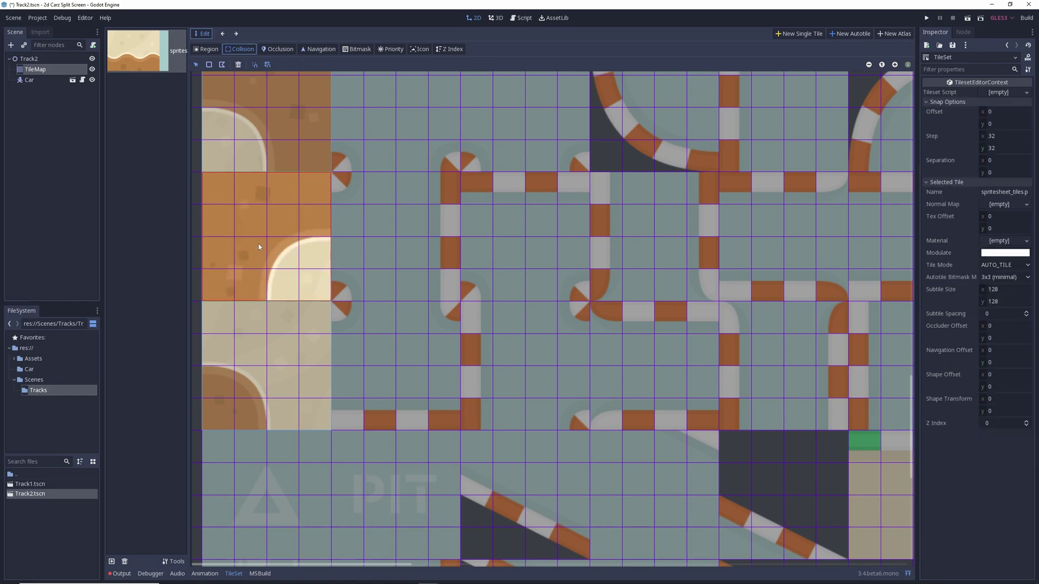
# - Draw a one-cell square collision polygon in the lower-right corner of that dirt subtile
pyautogui.click(222, 64)
pyautogui.click(299, 301)
pyautogui.click(299, 268)
pyautogui.click(331, 268)
pyautogui.click(332, 301)
pyautogui.click(299, 301)
# - Select the TileMap, then erase and repaint cell 8, 5 where the short lower side passage meets the main area
pyautogui.click(47, 71)
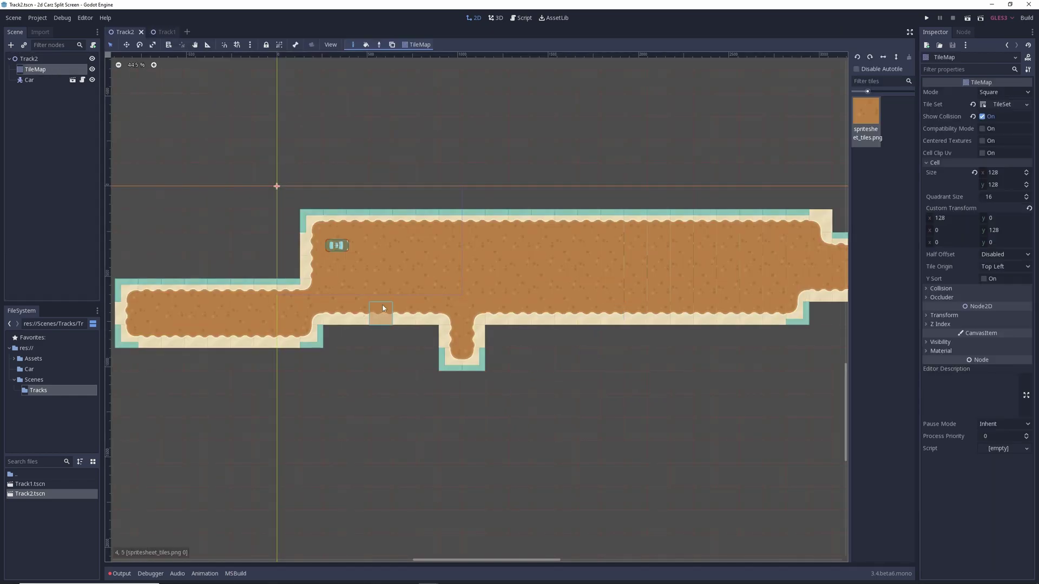
pyautogui.click(448, 346)
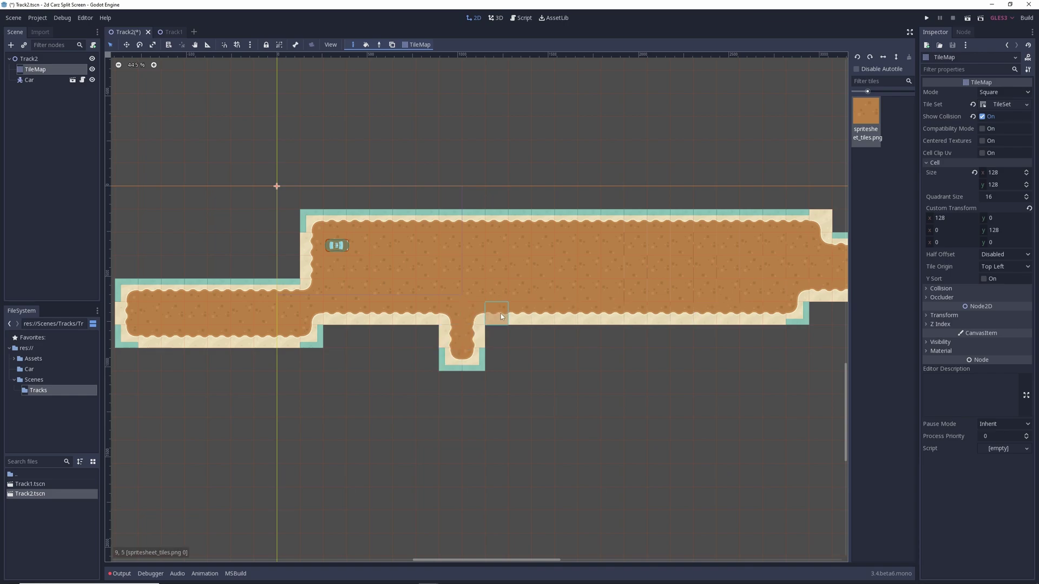
pyautogui.rightClick(484, 320)
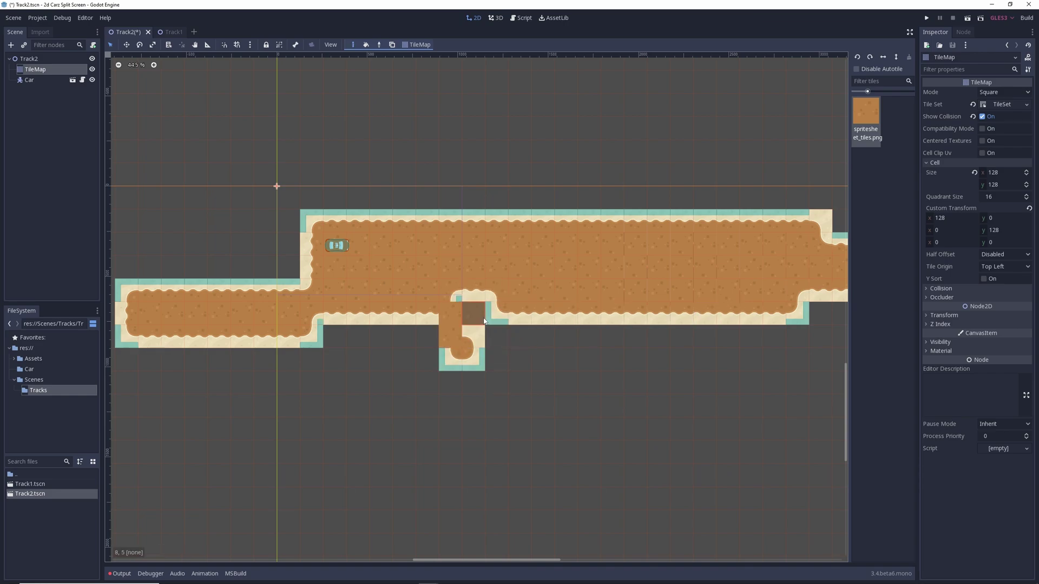
pyautogui.click(483, 320)
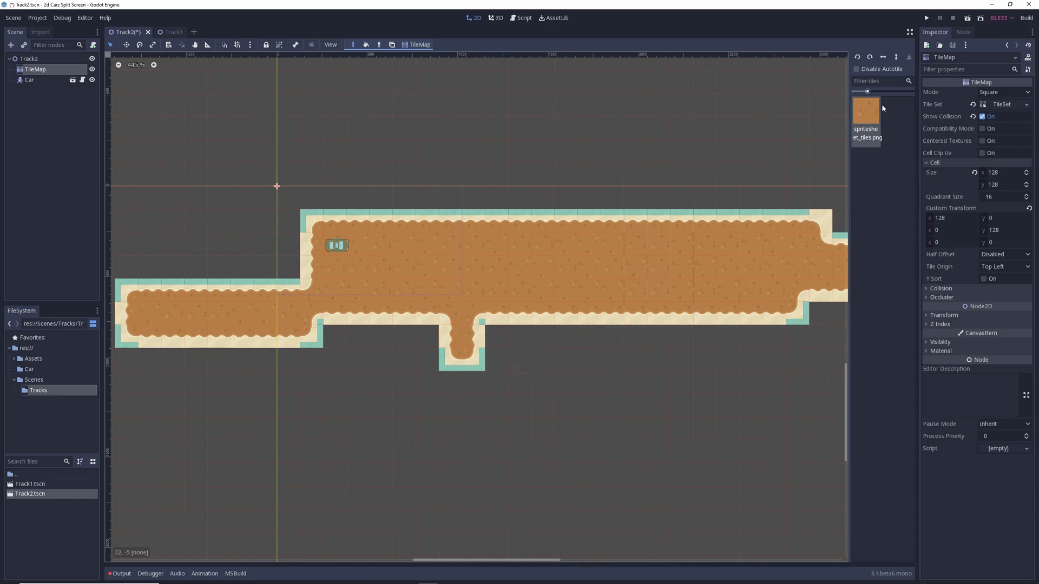
# - Reopen the Track2 TileMap's TileSet and look over the sand-and-dirt subtiles in the spritesheet
pyautogui.click(1002, 104)
pyautogui.click(138, 51)
pyautogui.keyDown('ctrl'); pyautogui.scroll(2, 305, 281); pyautogui.keyUp('ctrl')
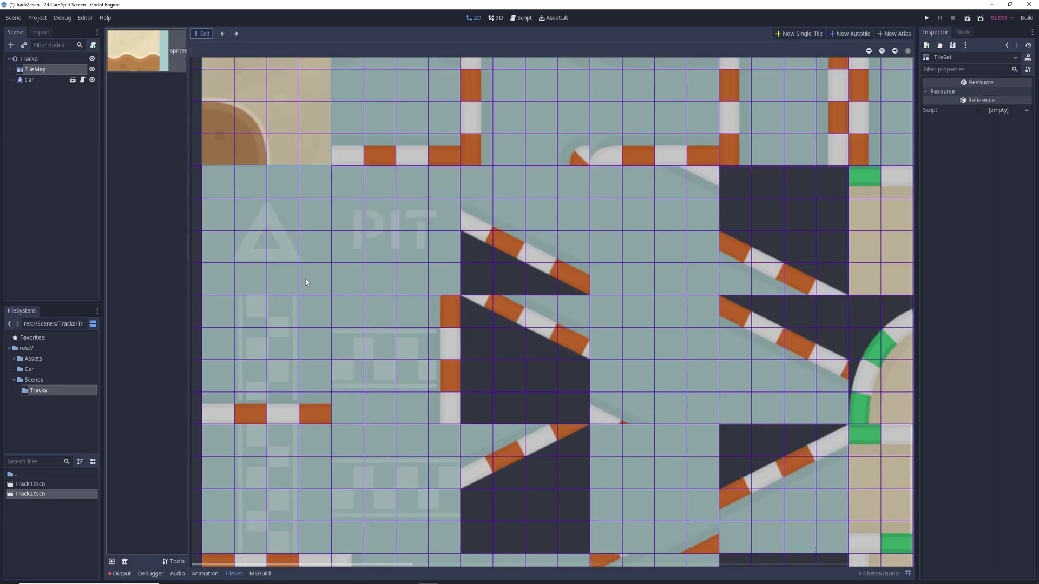
pyautogui.scroll(-5, 305, 281)
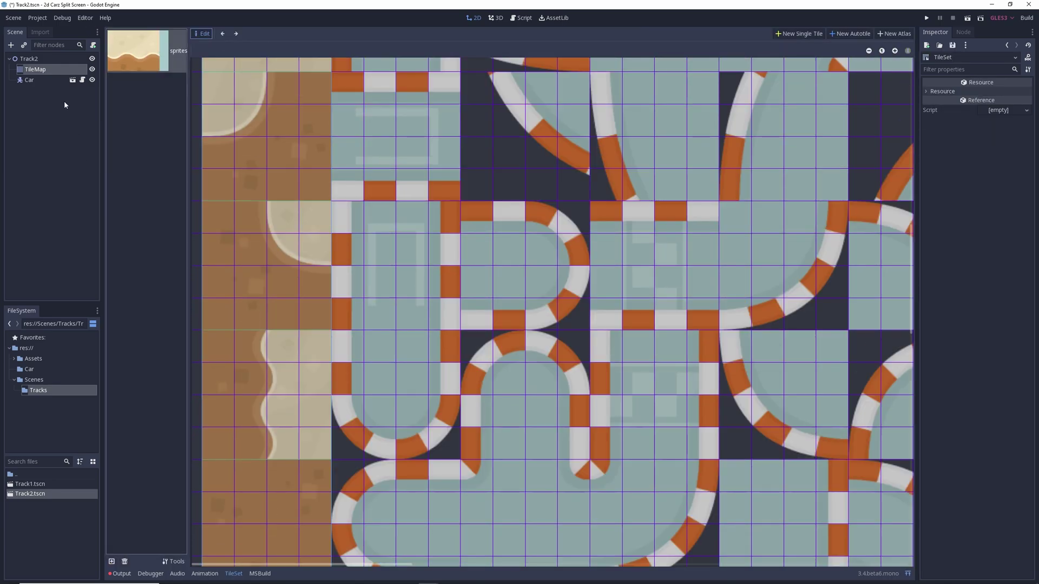
# - Open the Track1 scene's TileSet and examine the collision shapes on each subtile of the Dirst Track autotile
pyautogui.doubleClick(77, 484)
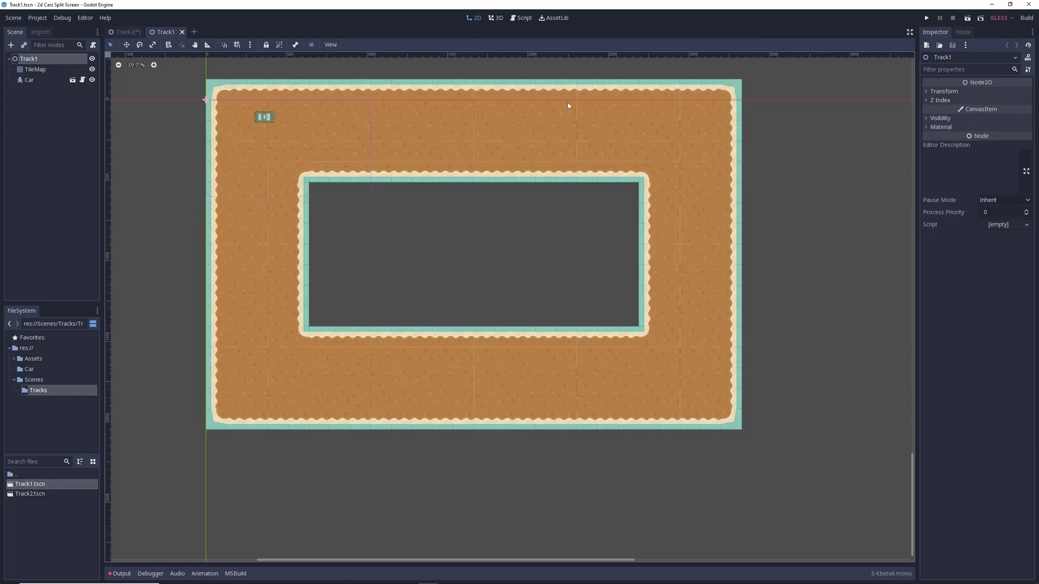
pyautogui.click(35, 69)
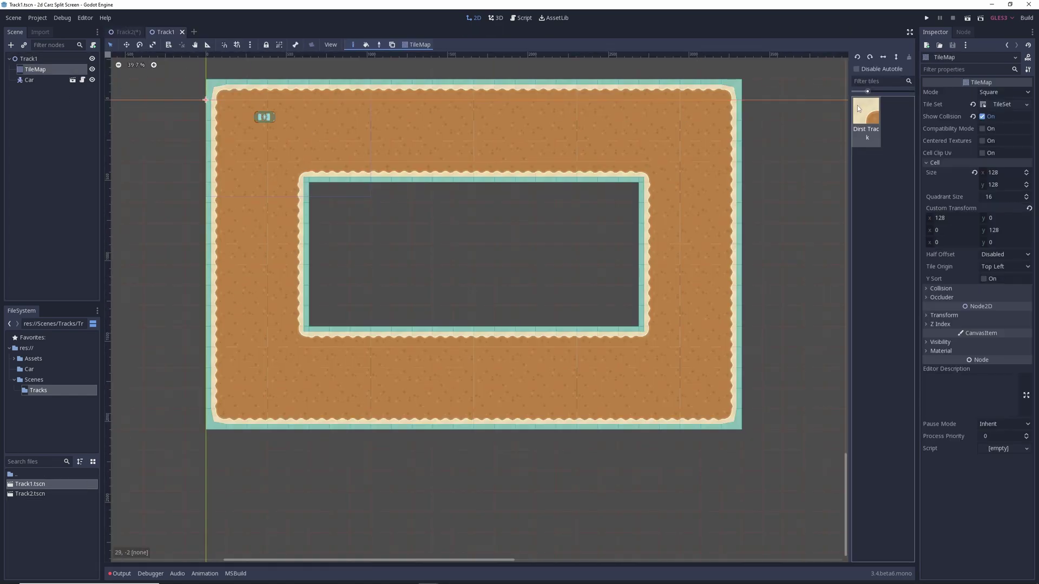
pyautogui.click(1002, 104)
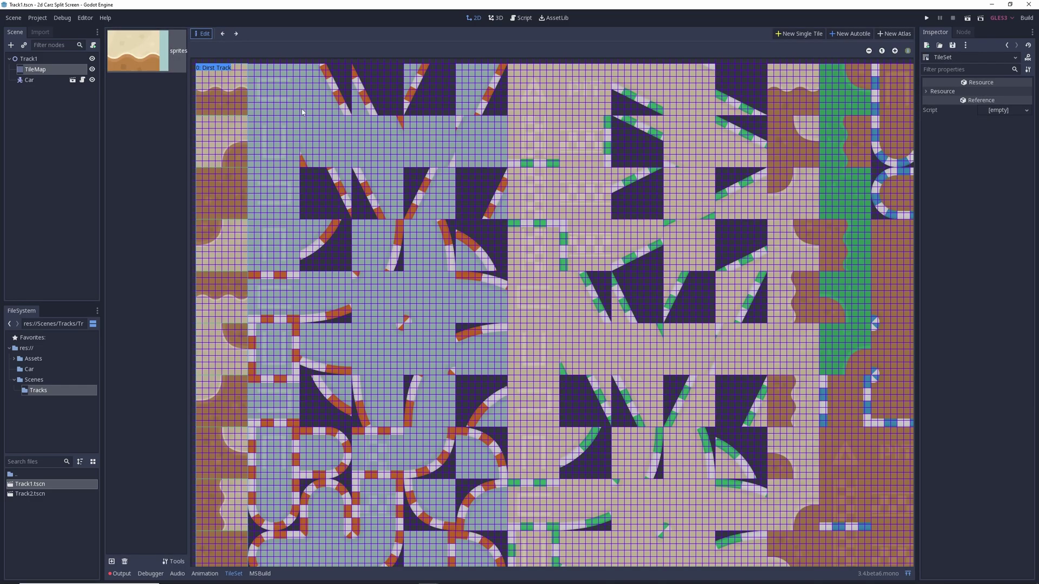
pyautogui.click(207, 84)
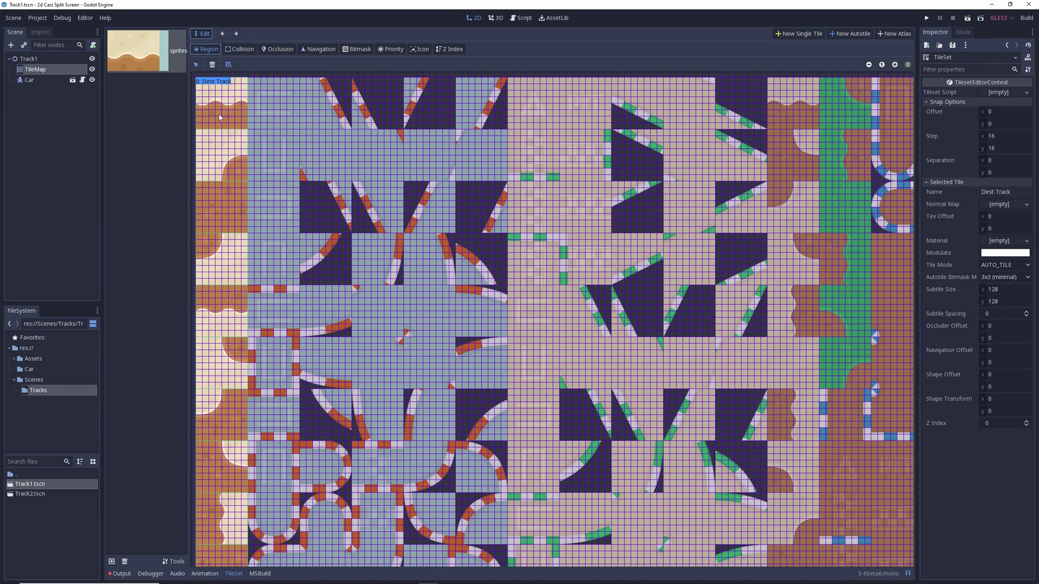
pyautogui.click(239, 49)
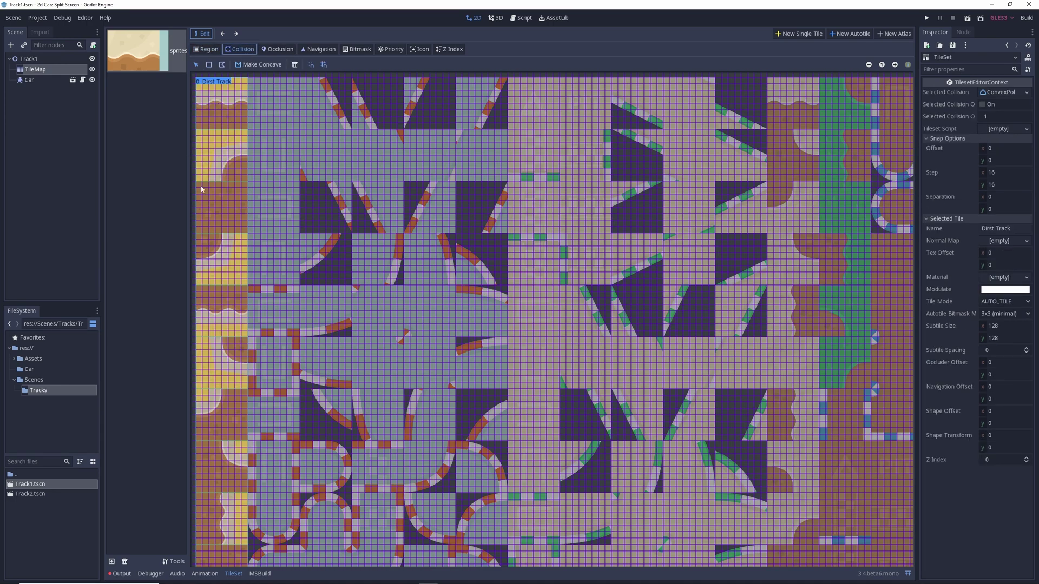
pyautogui.keyDown('ctrl'); pyautogui.scroll(3, 235, 284); pyautogui.keyUp('ctrl')
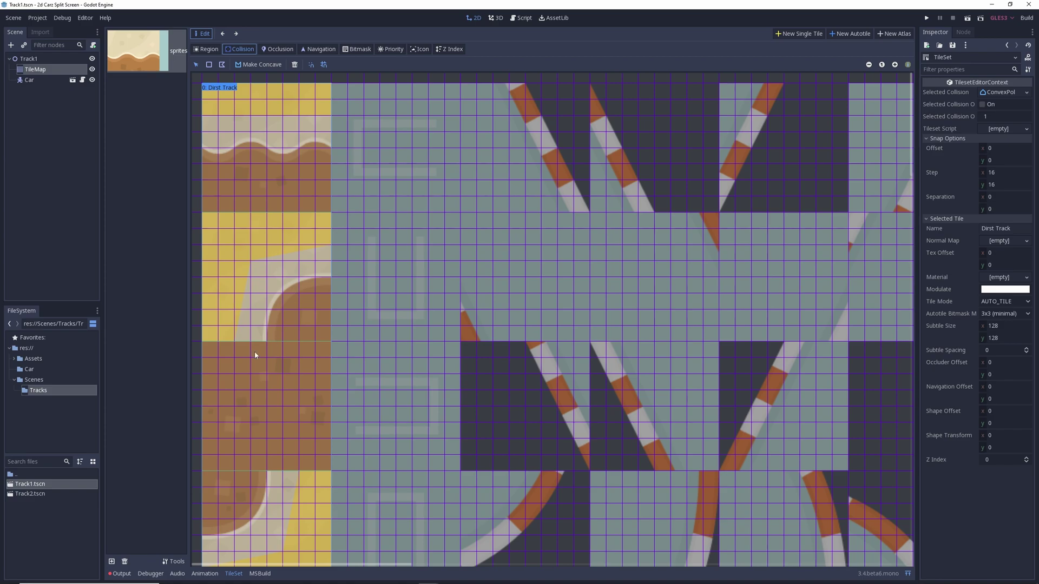
pyautogui.scroll(-5, 256, 352)
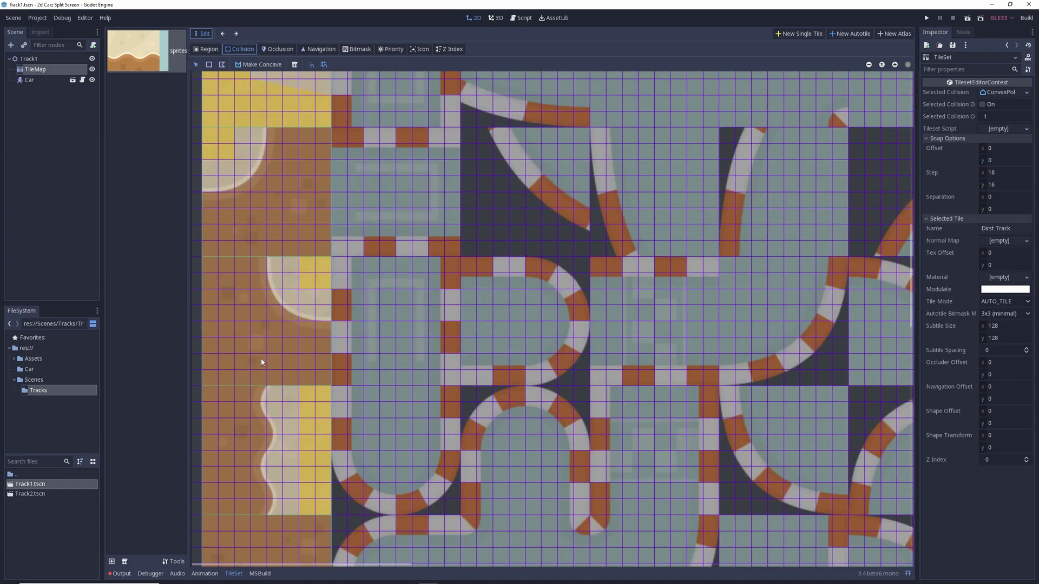
pyautogui.scroll(-10, 261, 358)
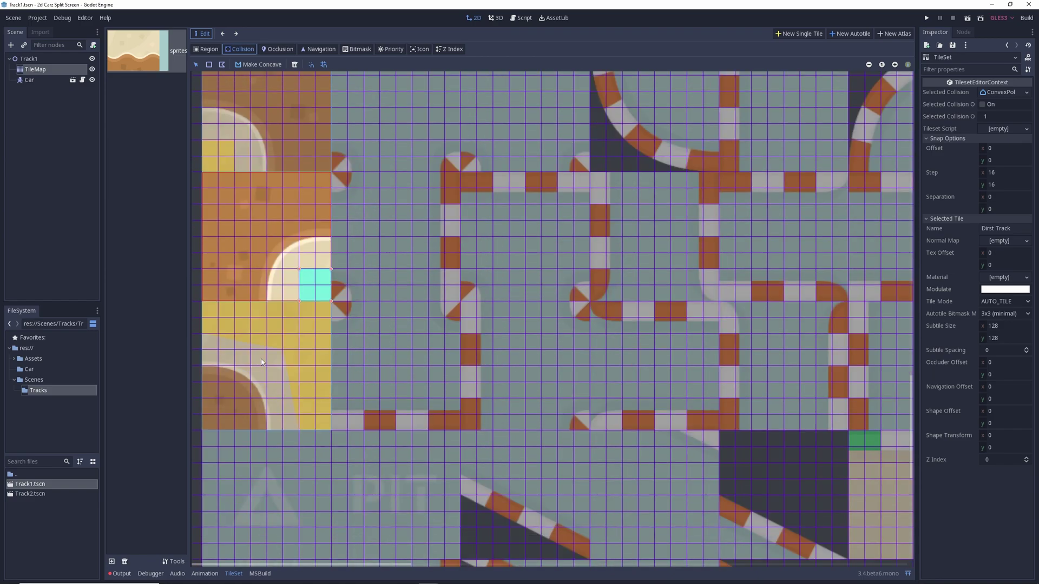
pyautogui.scroll(-4, 266, 391)
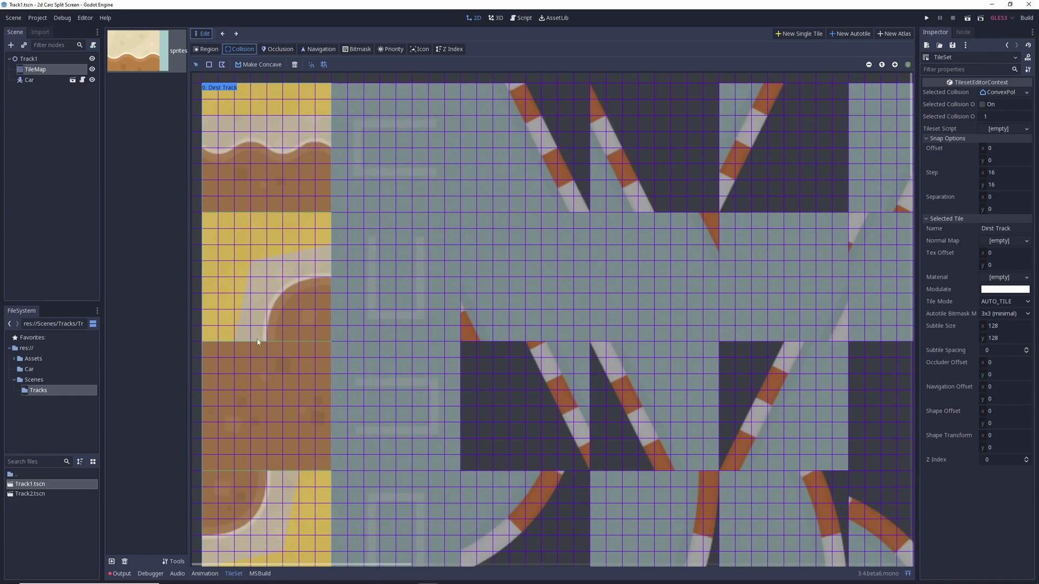
# - Run the Track1 scene, drive the car against the sand borders to test the collisions, and close the game
pyautogui.click(38, 59)
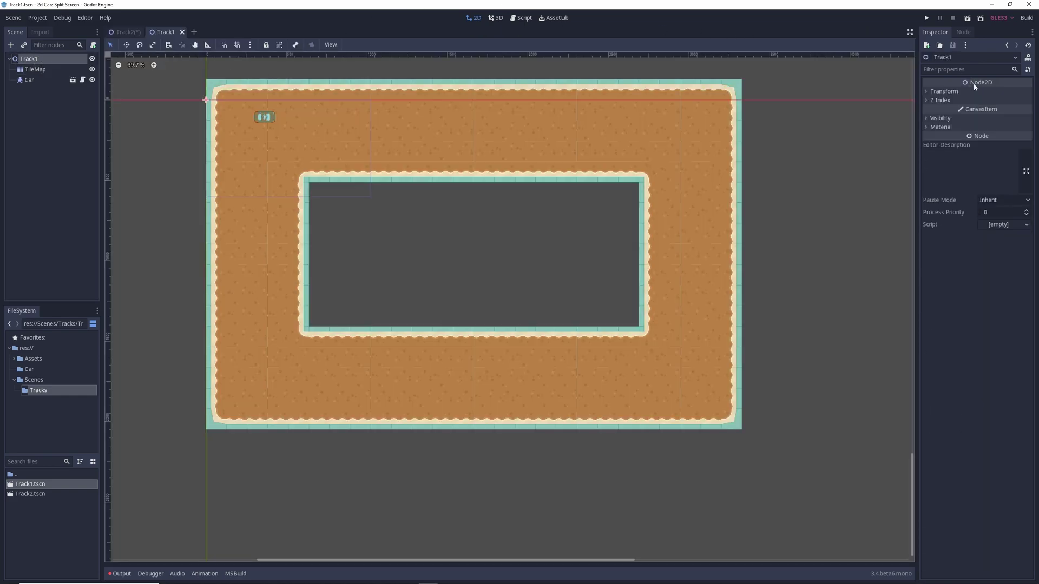
pyautogui.click(967, 17)
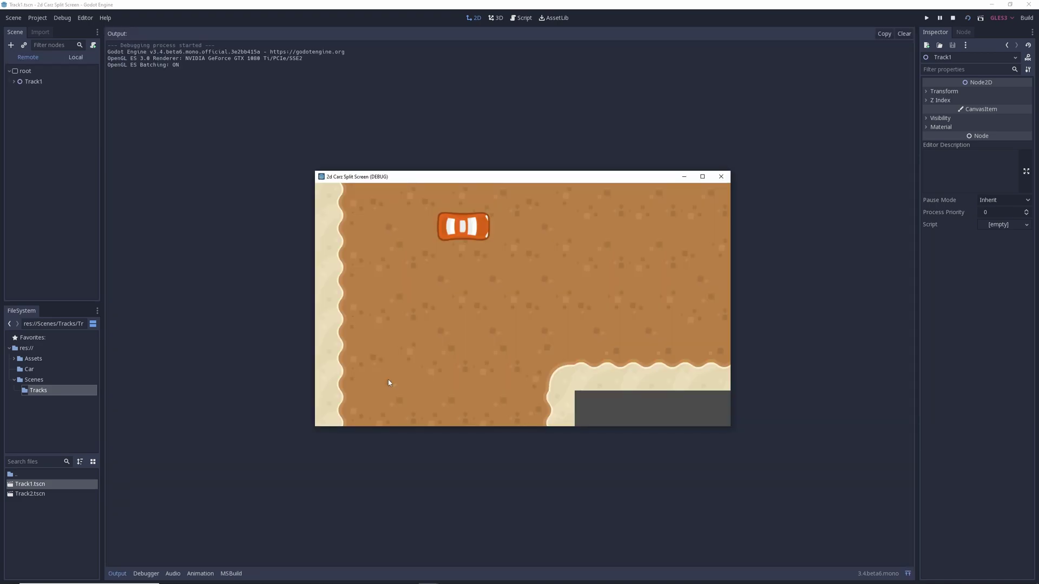
pyautogui.press('Up')
pyautogui.press('Down')
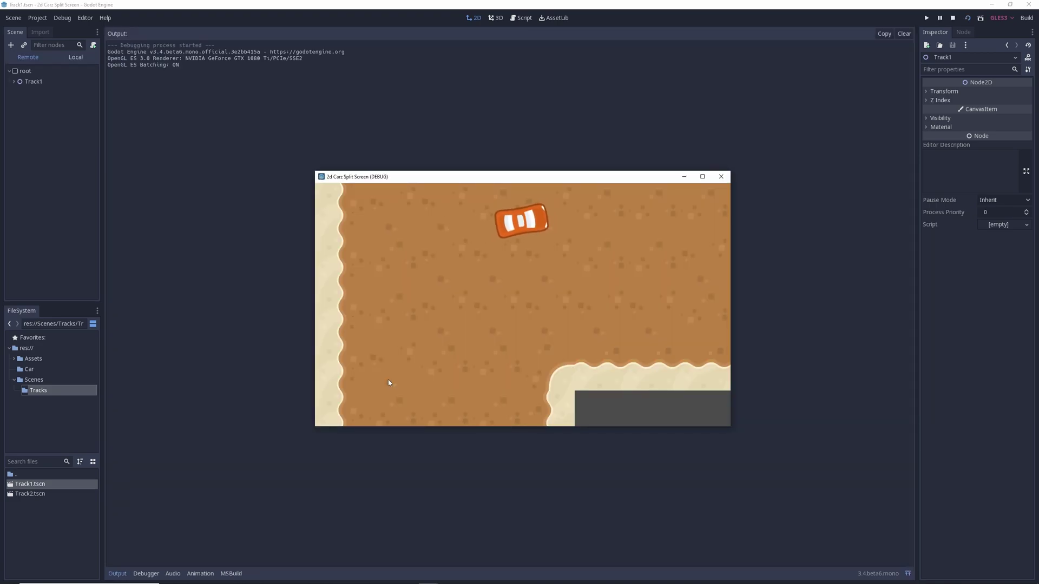
pyautogui.press('Down')
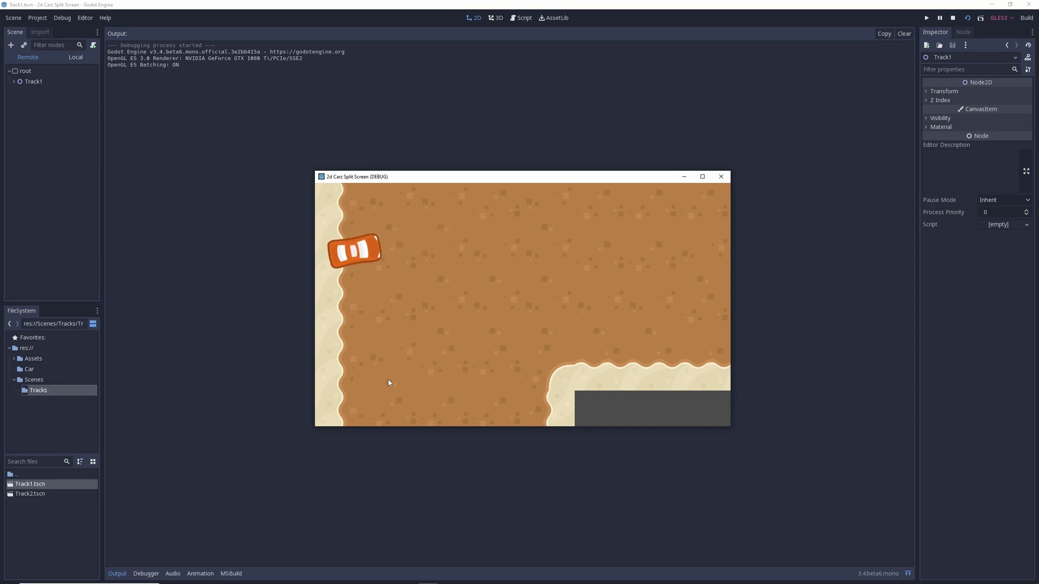
pyautogui.press('Up')
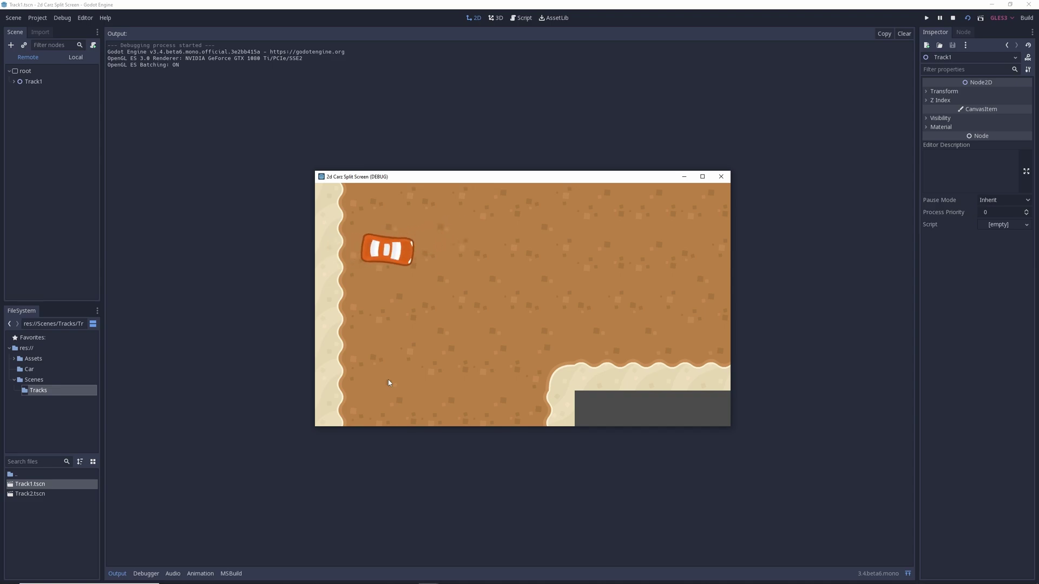
pyautogui.press('Right')
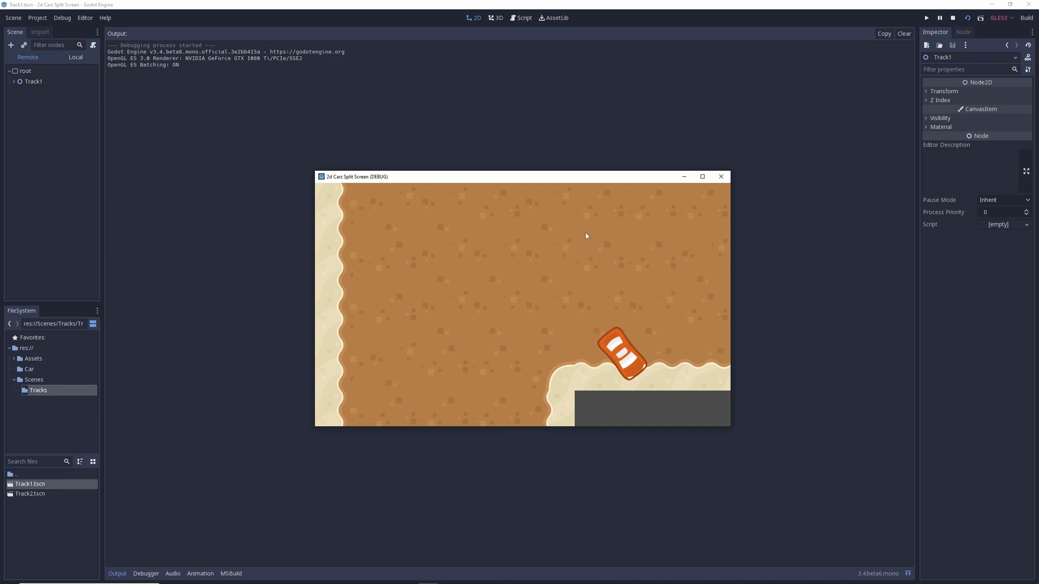
pyautogui.click(720, 176)
# - Add a Camera2D child node to the root of the Car scene, make it the current camera, and save
pyautogui.click(28, 81)
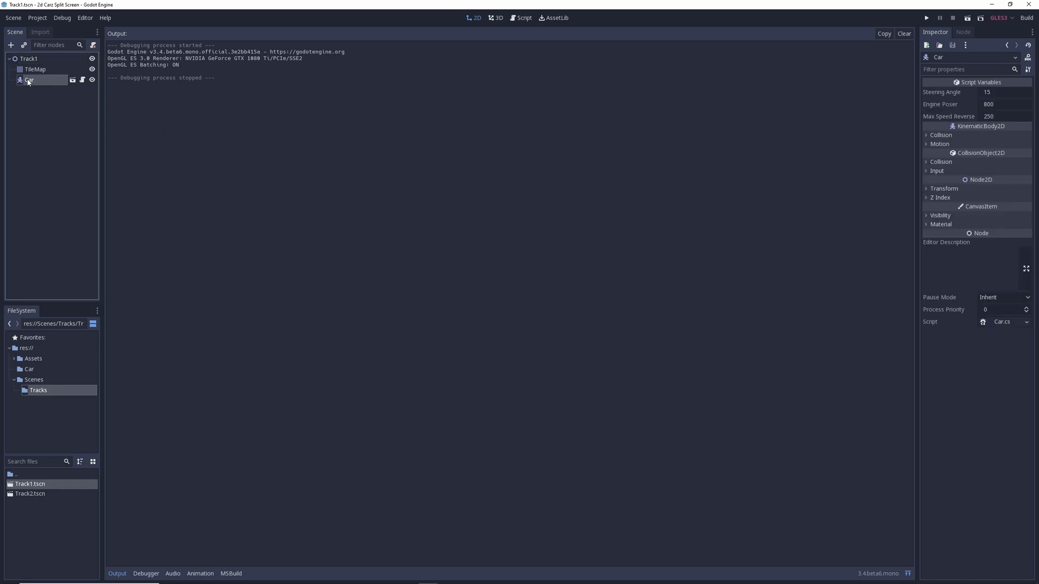
pyautogui.click(73, 80)
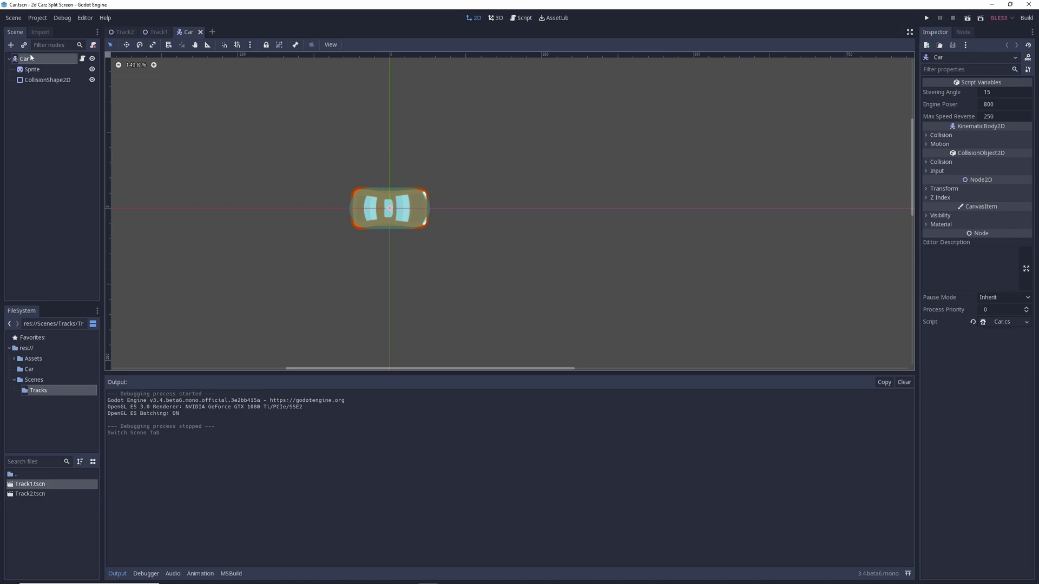
pyautogui.click(11, 45)
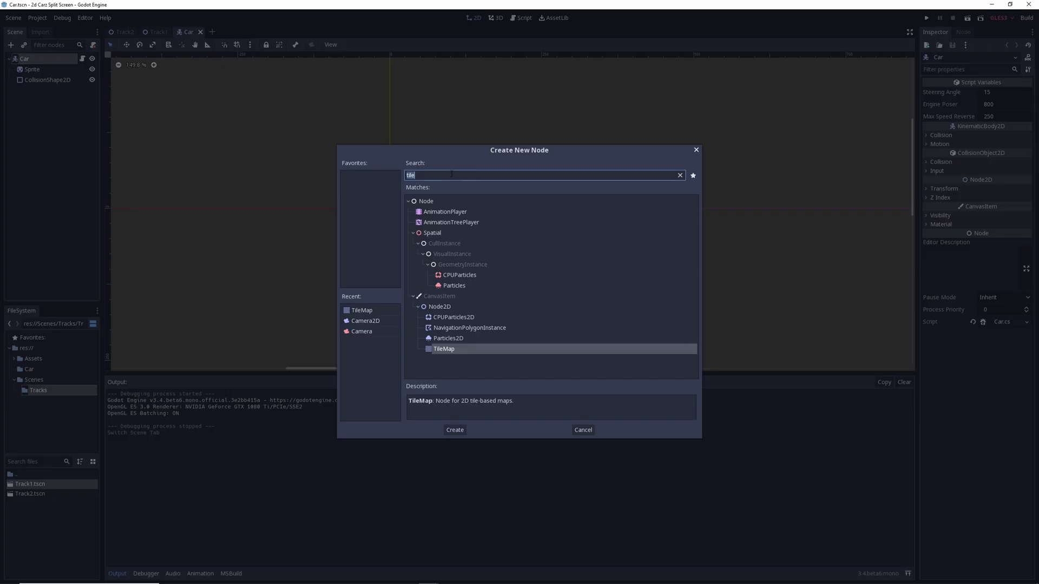
pyautogui.write('camera')
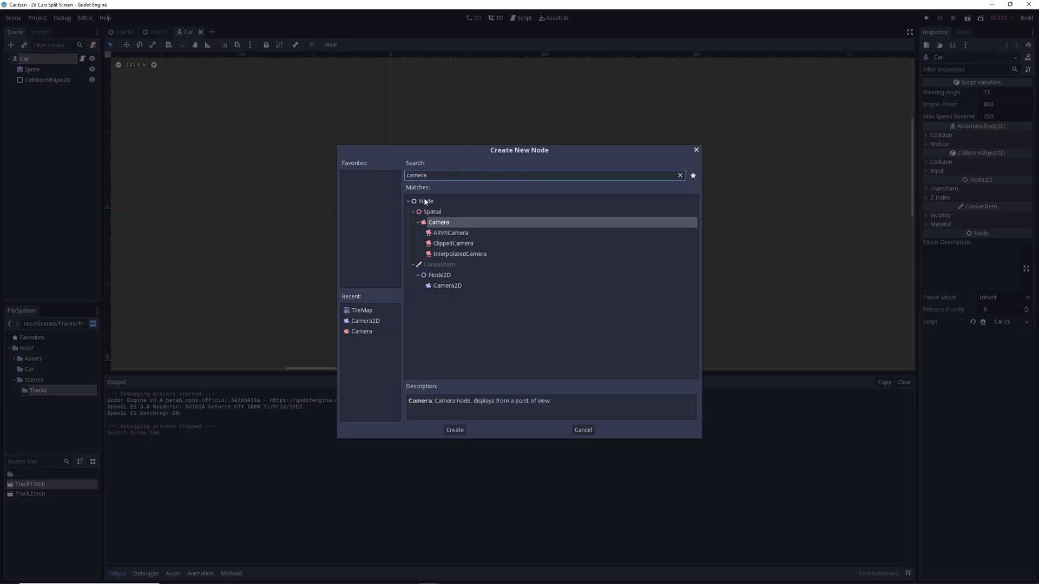
pyautogui.doubleClick(443, 284)
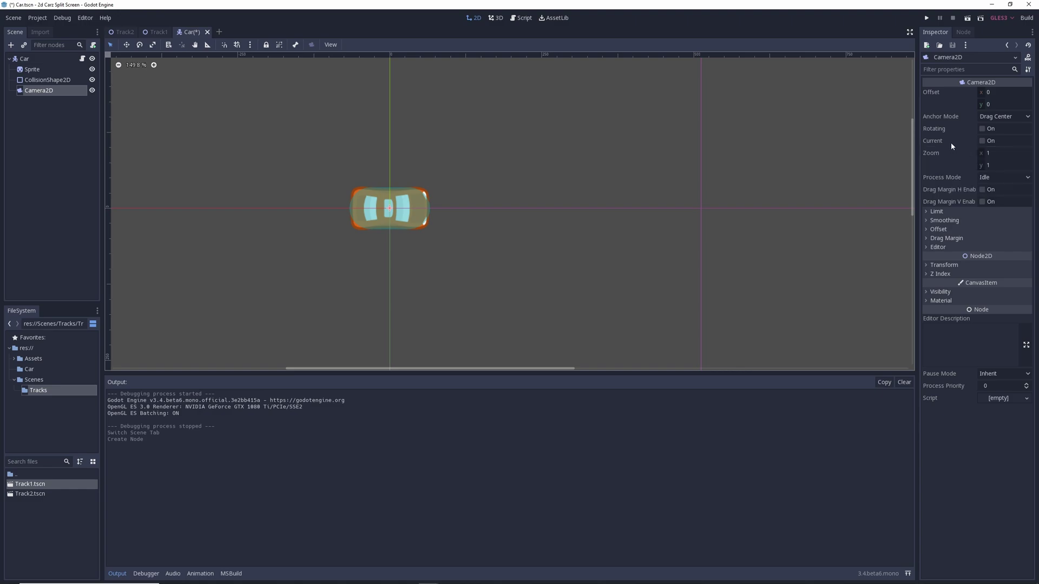
pyautogui.click(982, 141)
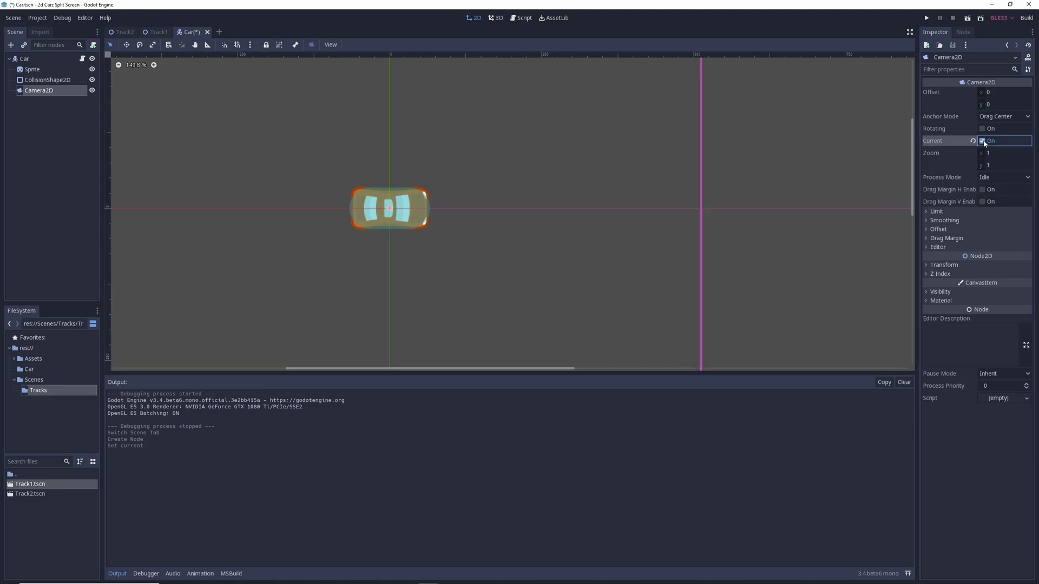
pyautogui.hotkey('ctrl', 's')
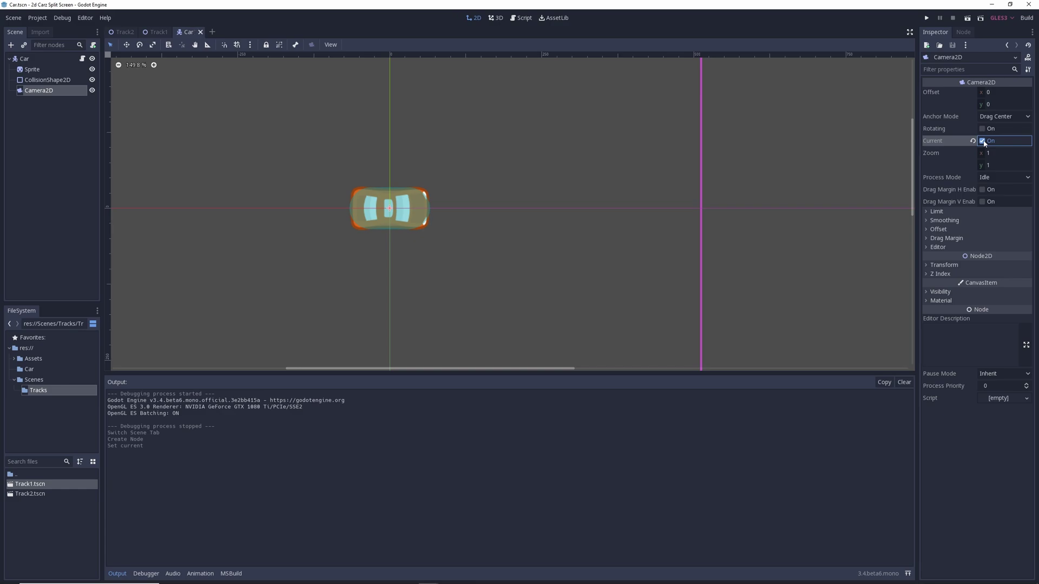
# - Run the Track1 scene again, drive around the track to test the car-mounted camera, and close the game
pyautogui.click(158, 32)
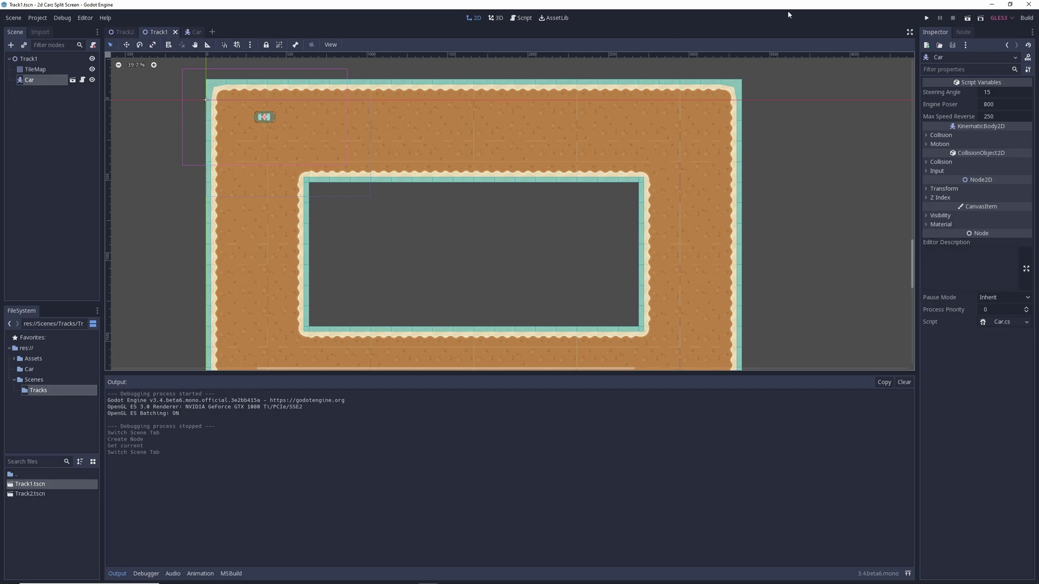
pyautogui.click(966, 18)
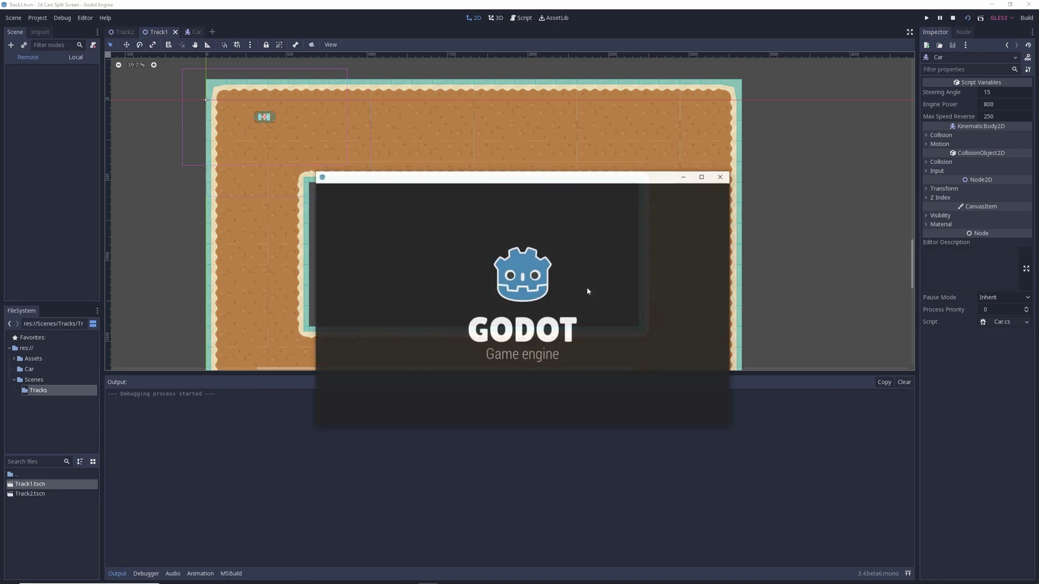
pyautogui.press('Up')
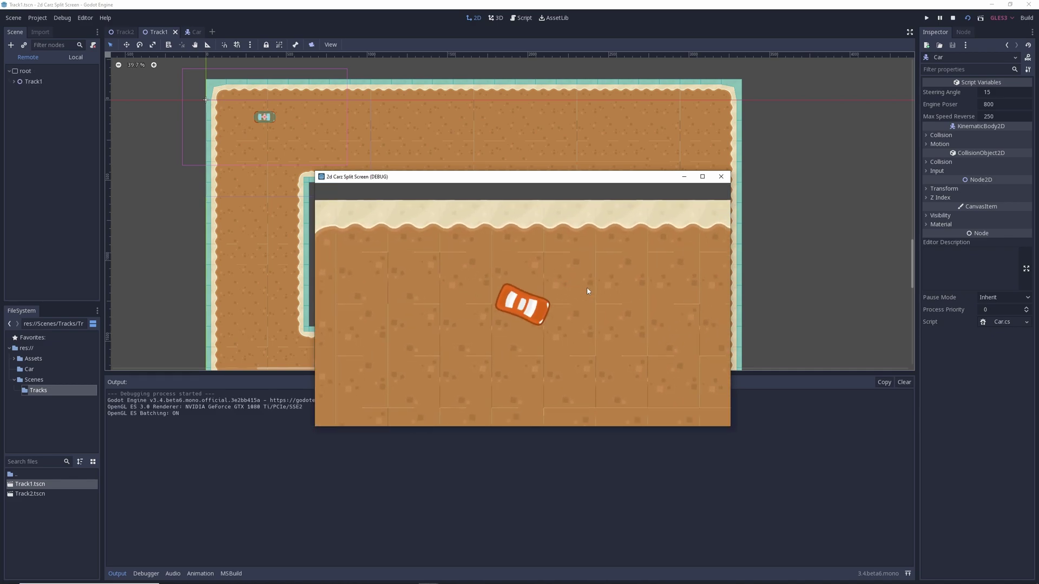
pyautogui.press('Left')
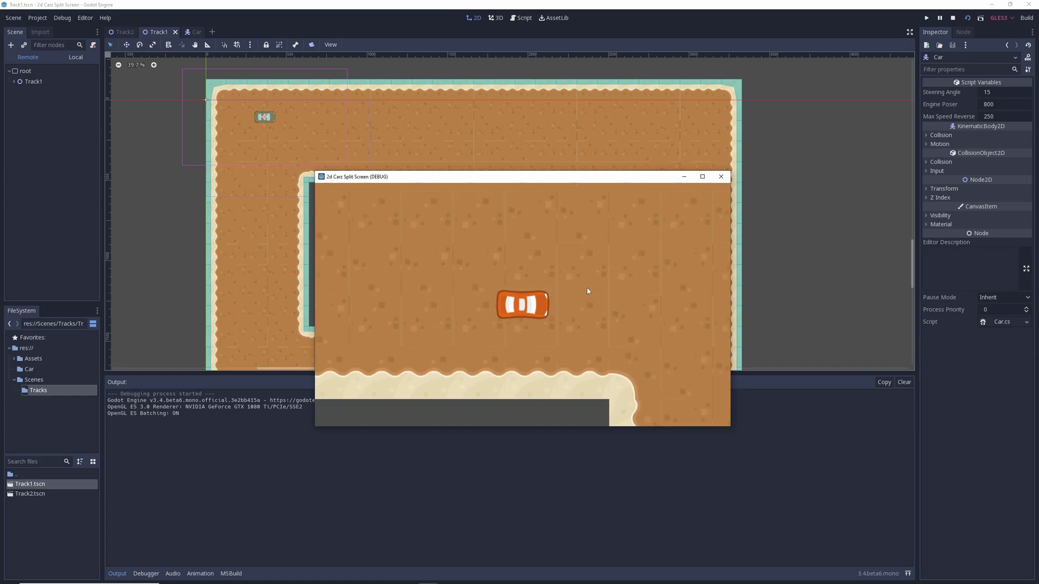
pyautogui.press('Right')
pyautogui.press('Right')
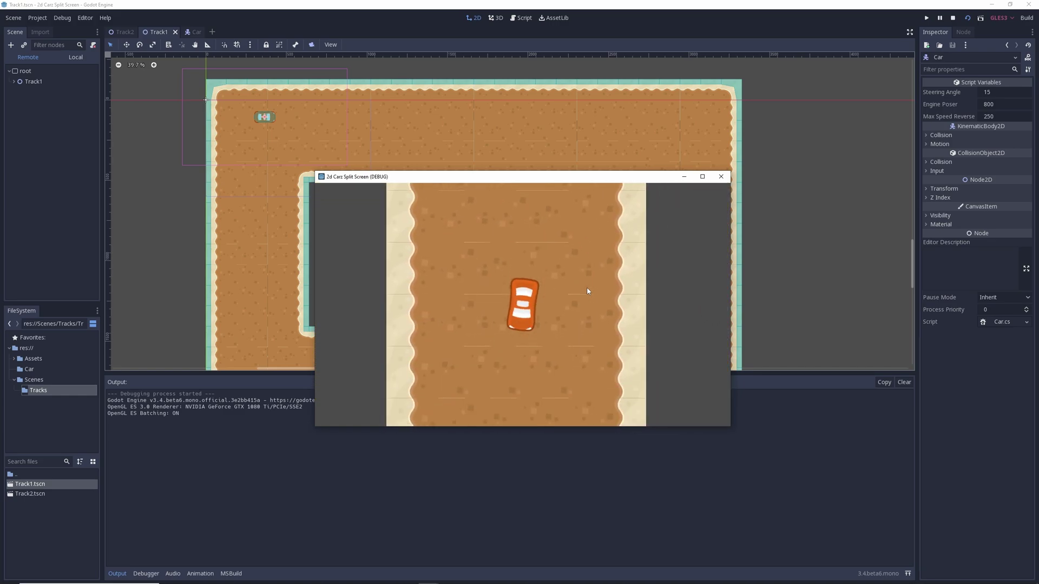
pyautogui.press('Right')
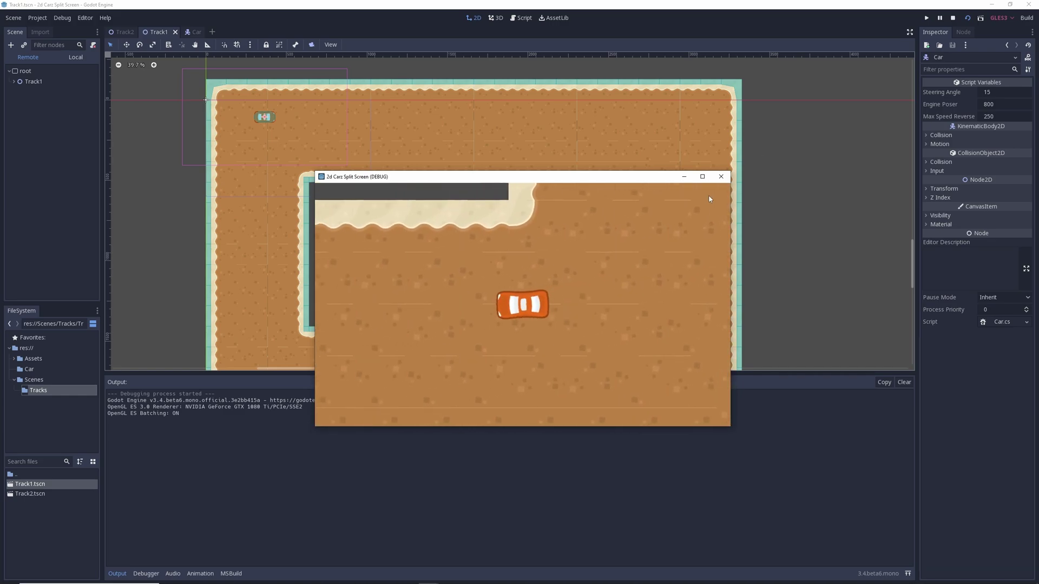
pyautogui.click(721, 177)
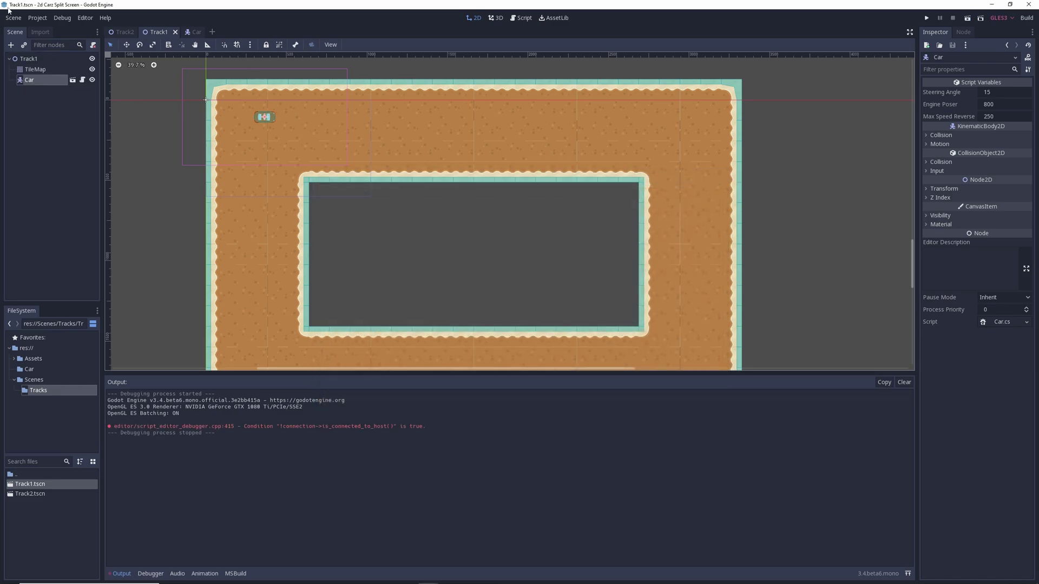
# - Set the Engine Poser of the Car instance in Track1 to 1500
pyautogui.click(75, 80)
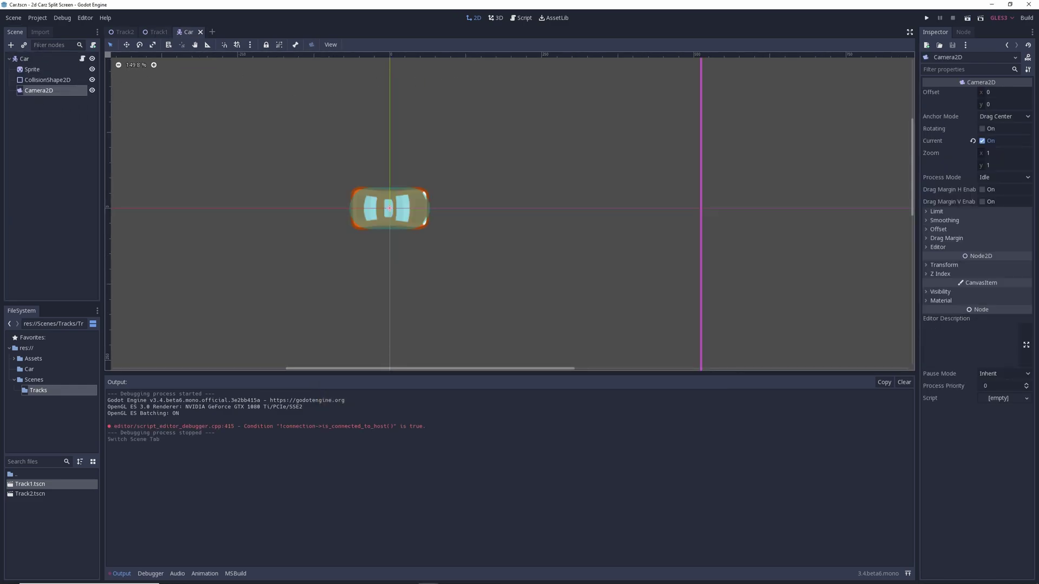
pyautogui.click(162, 32)
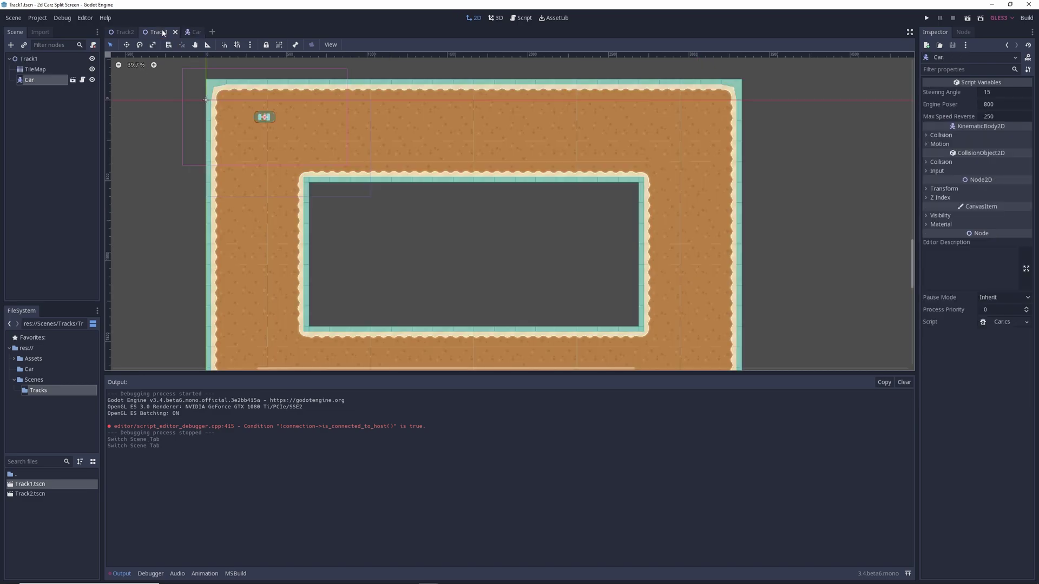
pyautogui.click(1004, 104)
pyautogui.write('1500')
pyautogui.press('Return')
# - Run the Track1 scene, drive laps and into the sand borders to test the car's increased engine power, and close the game
pyautogui.press('F6')
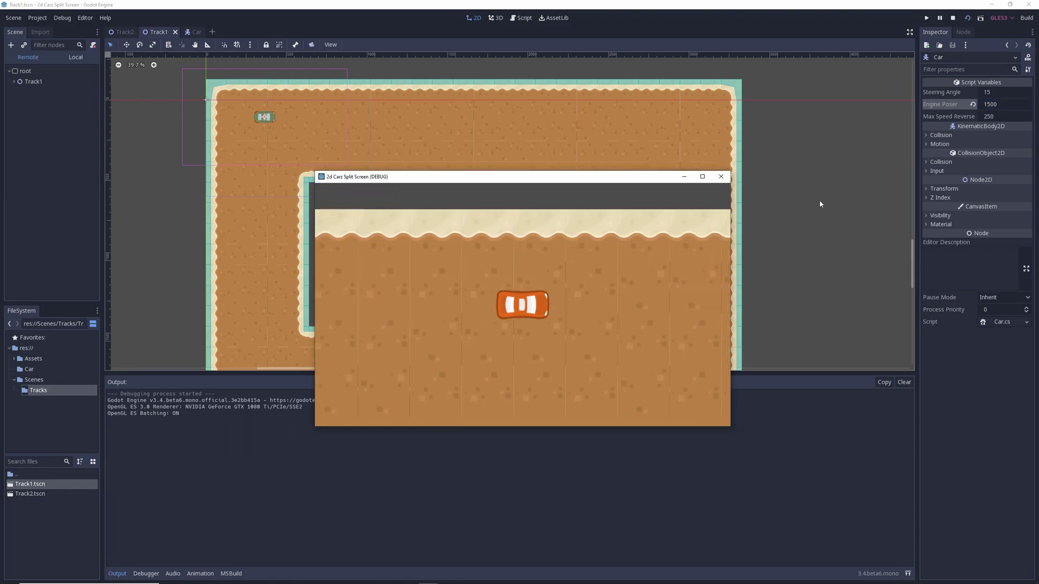
pyautogui.press('Right')
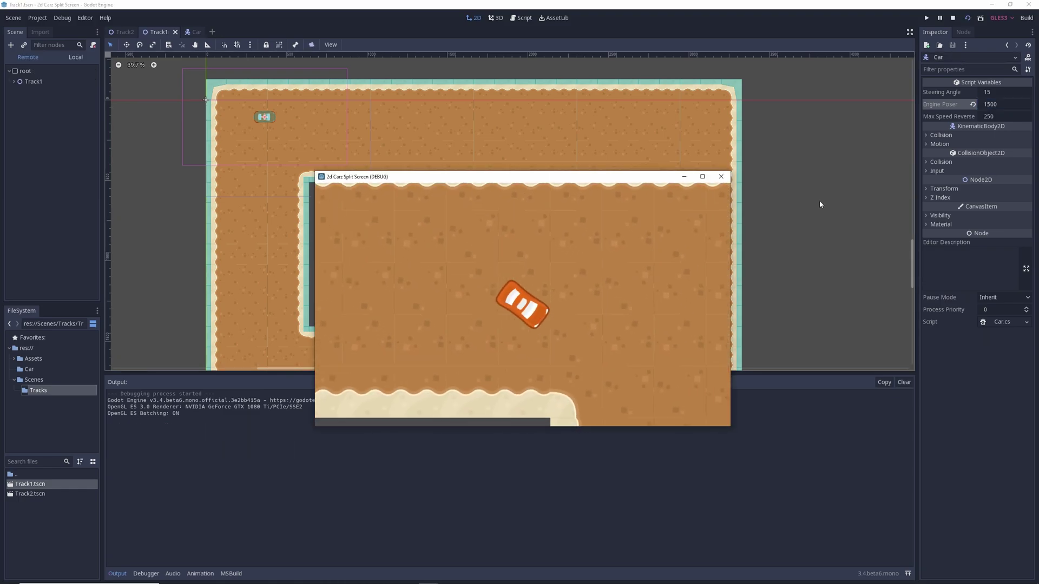
pyautogui.press('Right')
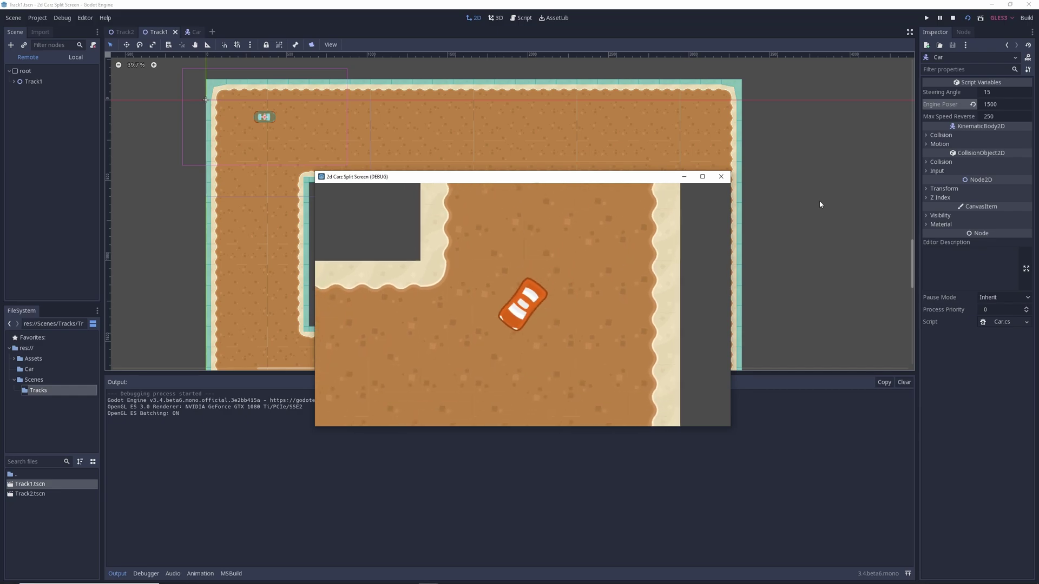
pyautogui.press('Right')
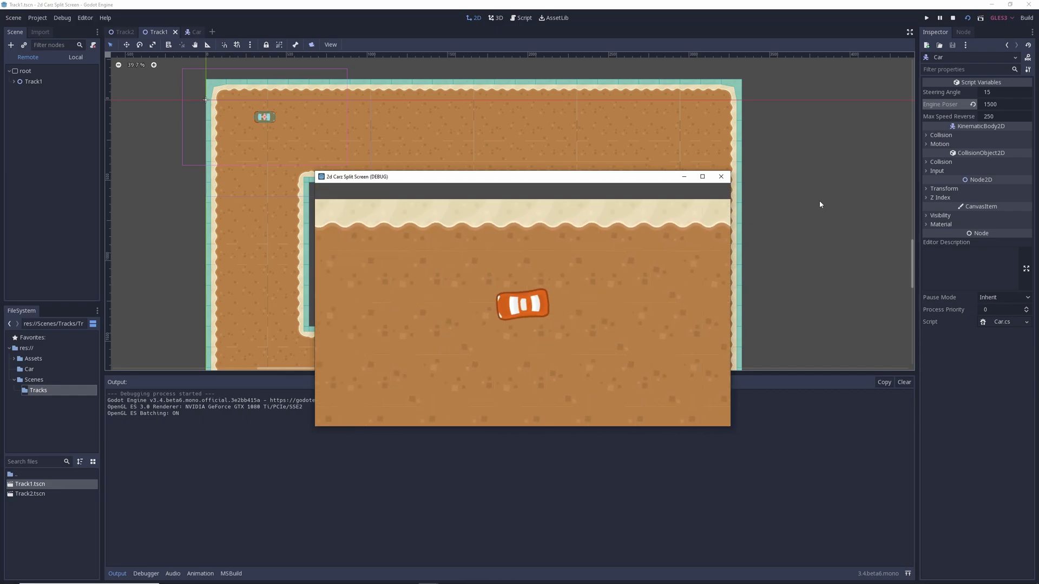
pyautogui.press('Right')
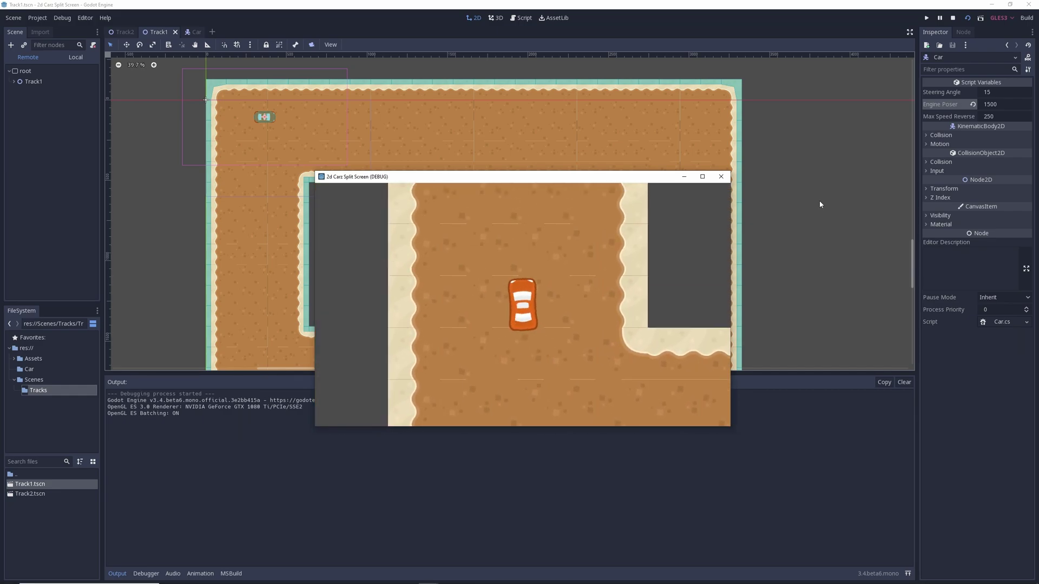
pyautogui.press('Right')
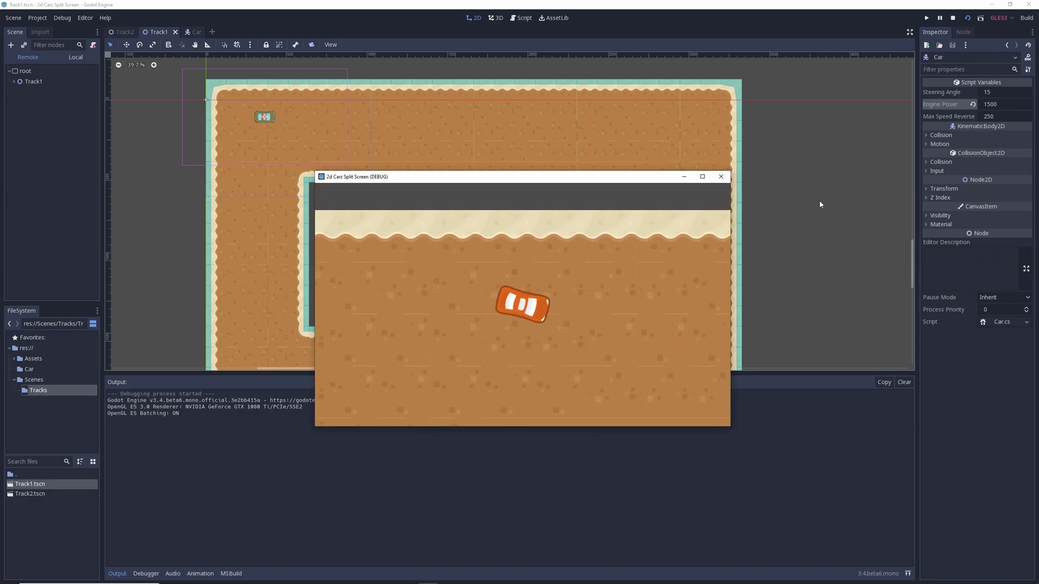
pyautogui.press('Right')
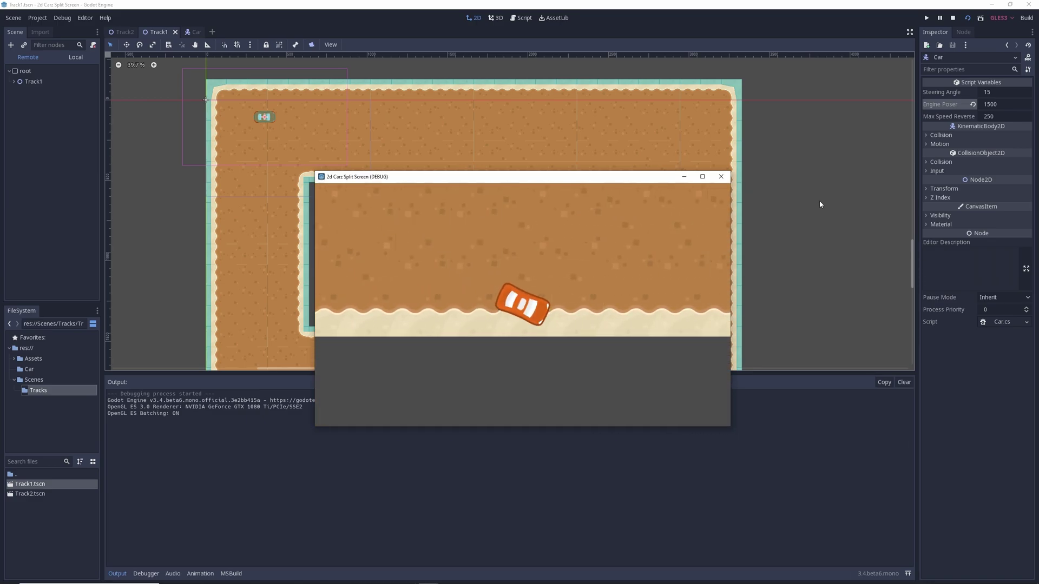
pyautogui.press('Right')
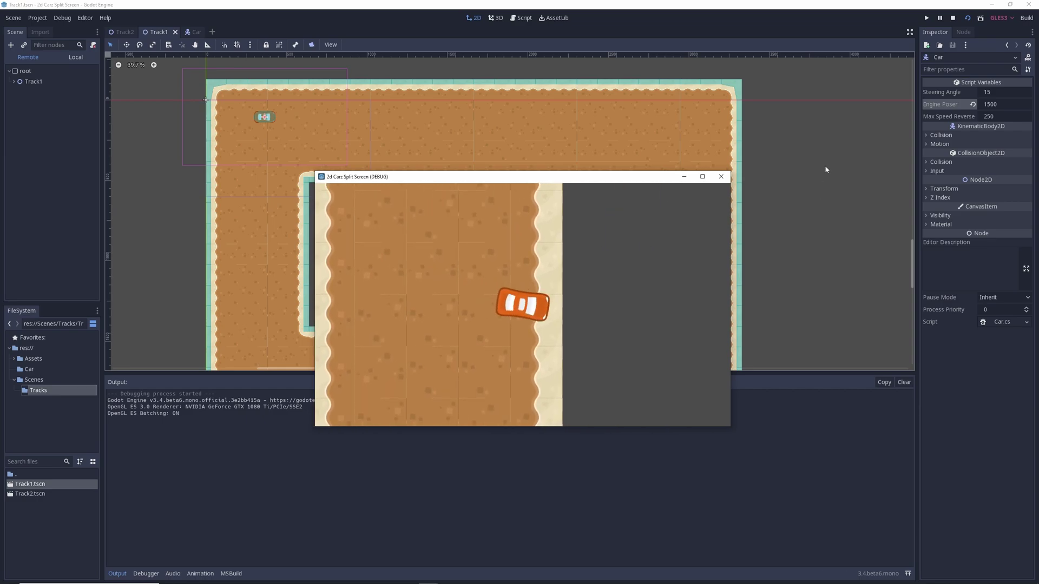
pyautogui.click(714, 180)
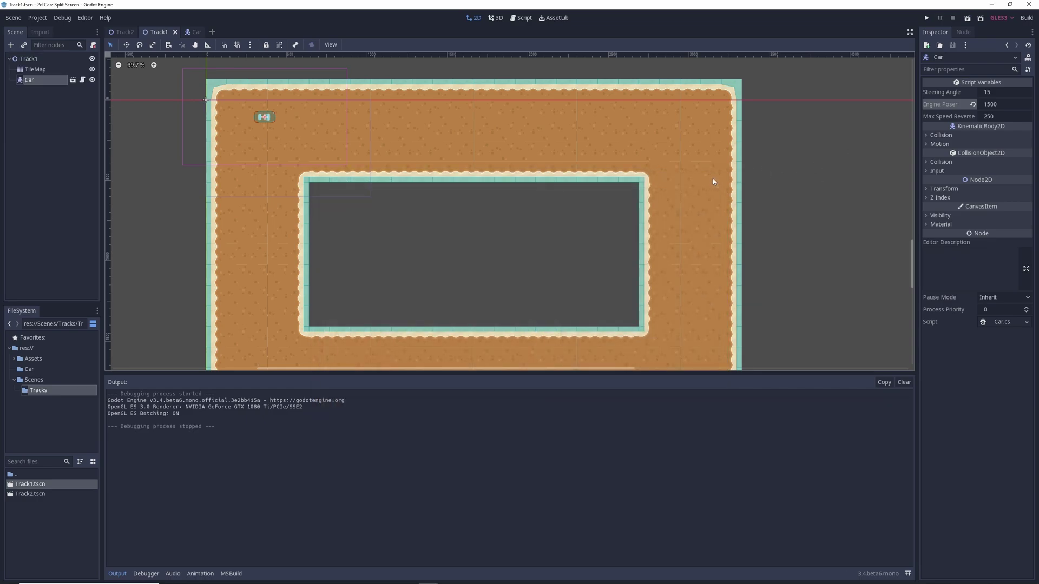